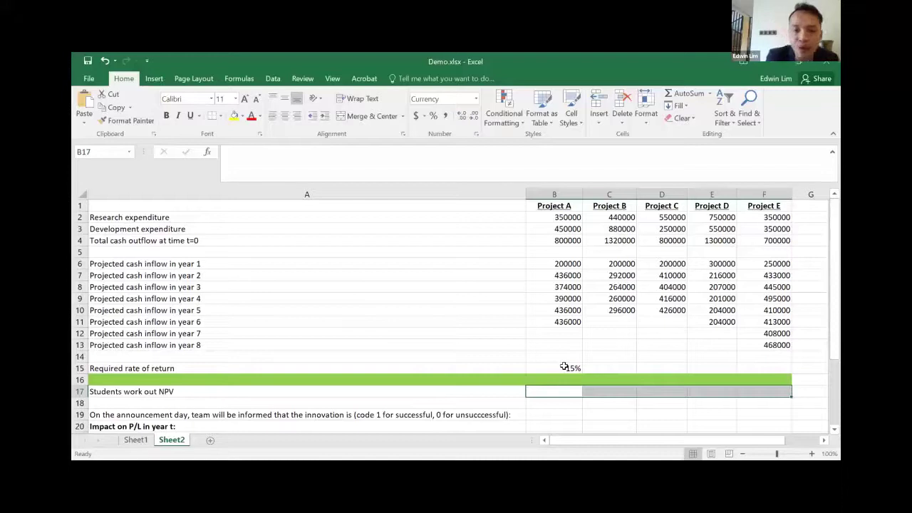
Start an NPV formula in B17 for Project A, using the required rate of return as absolute reference $B$15
left_click(557, 386)
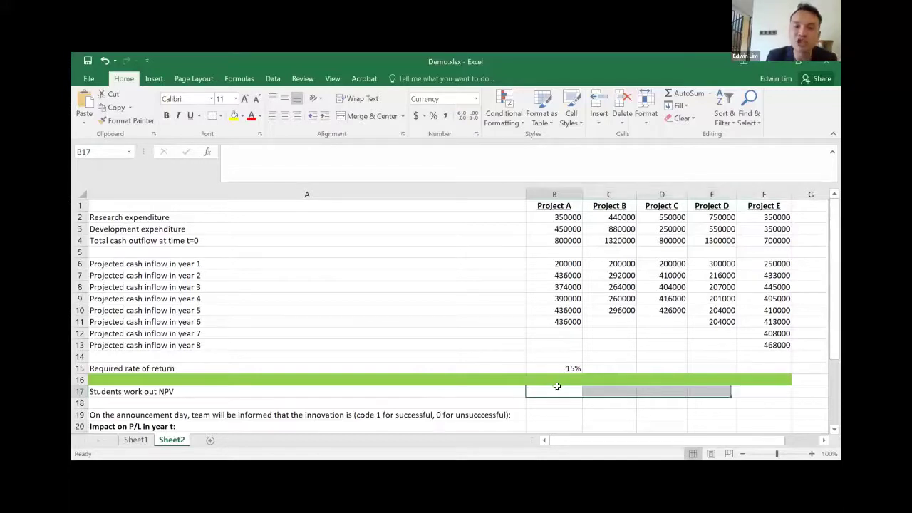
type("=")
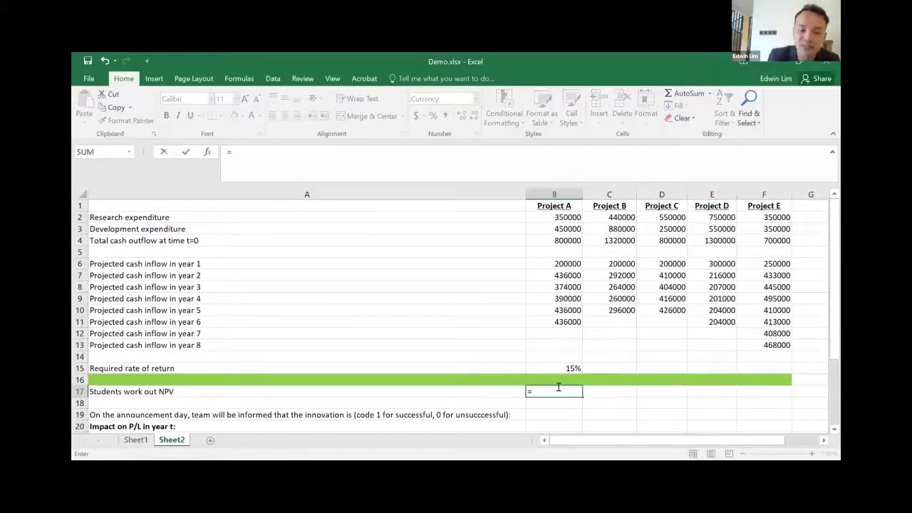
type("NPV")
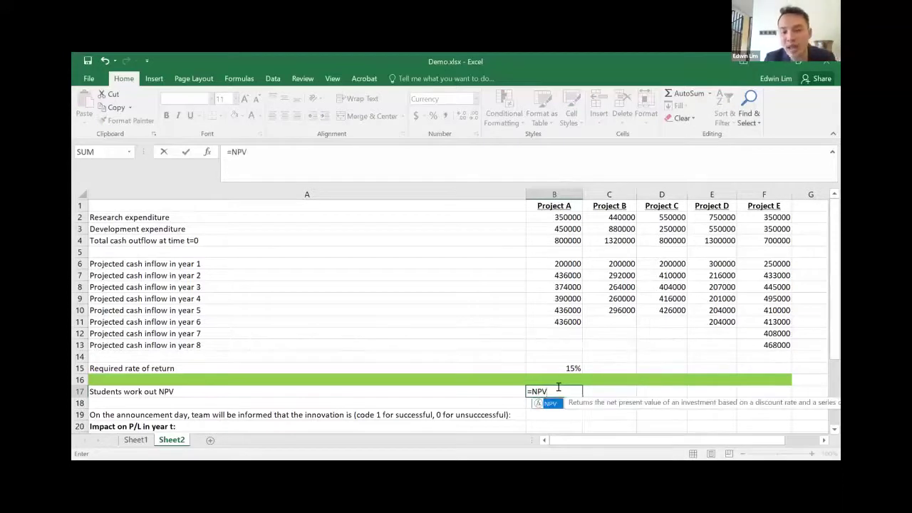
type("(")
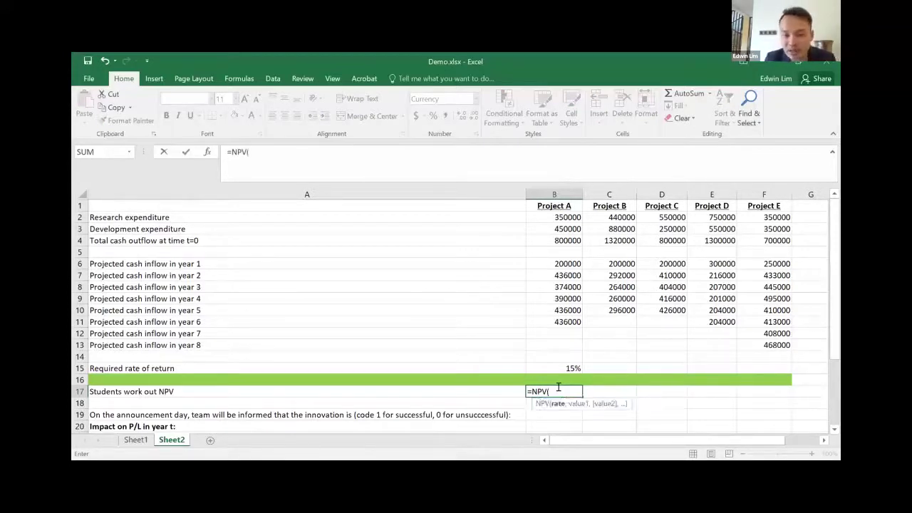
left_click(576, 365)
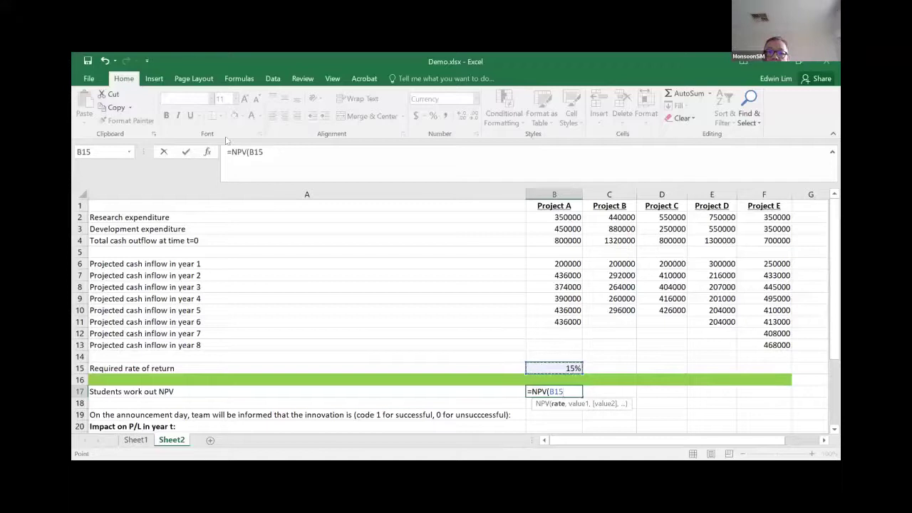
left_click(246, 152)
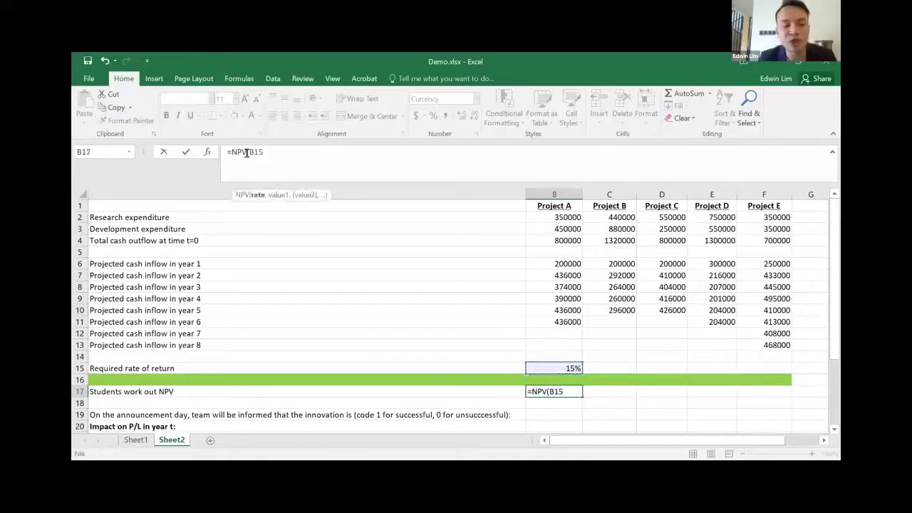
type("$")
key("Right")
type("$15")
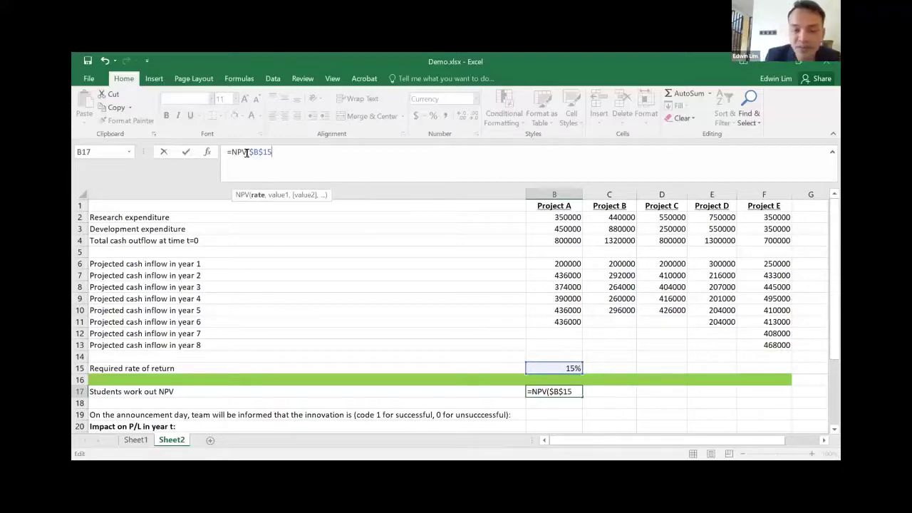
type(",")
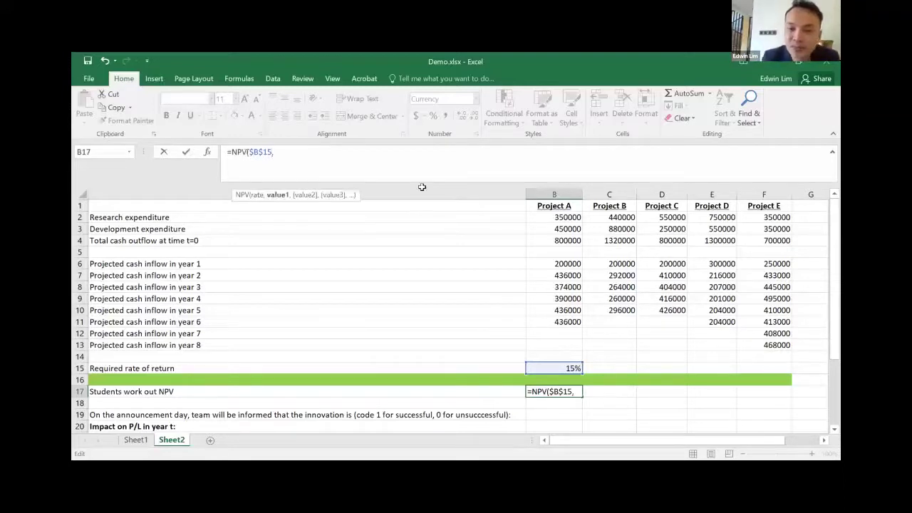
Complete Project A's NPV formula with the projected cash inflows B6:B13 as its values
left_click(574, 264)
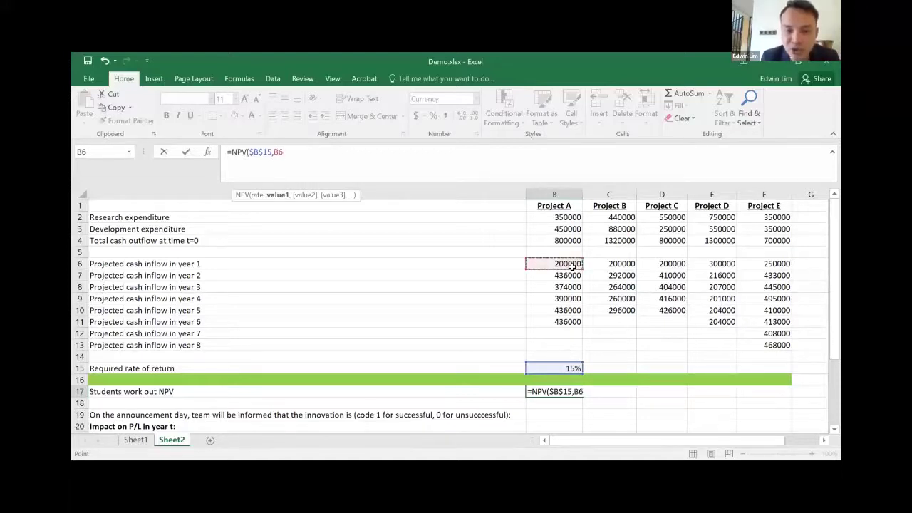
left_click_drag(573, 264, 575, 349)
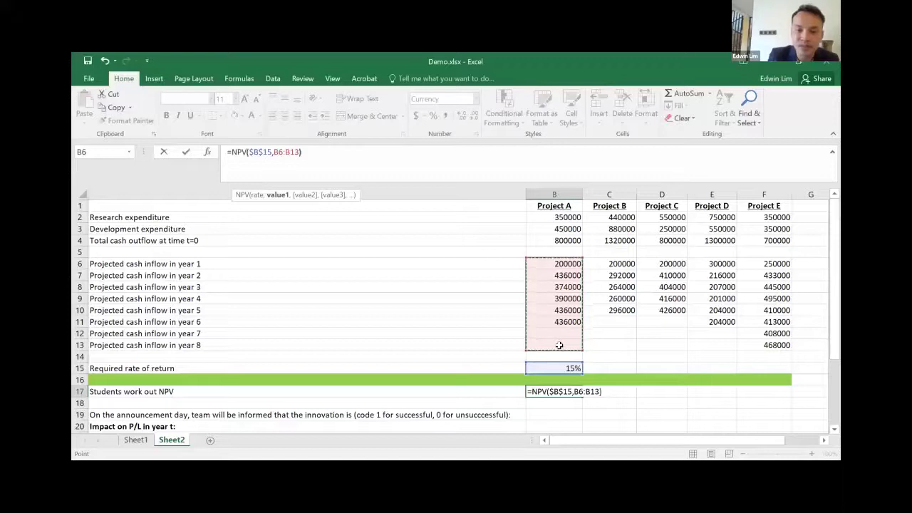
type(")")
key("Return")
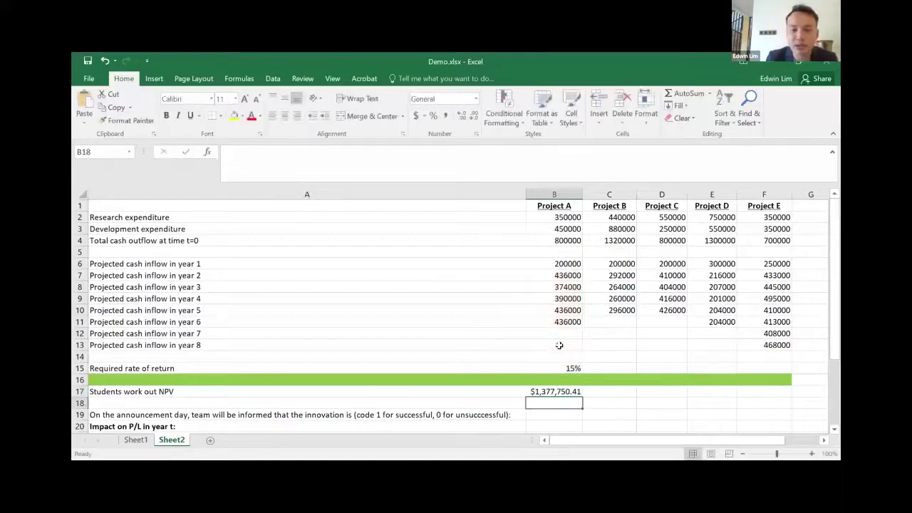
Subtract the total cash outflow B4 in B17, making the formula =NPV($B$15,B6:B13)-B4
left_click(558, 391)
left_click(324, 155)
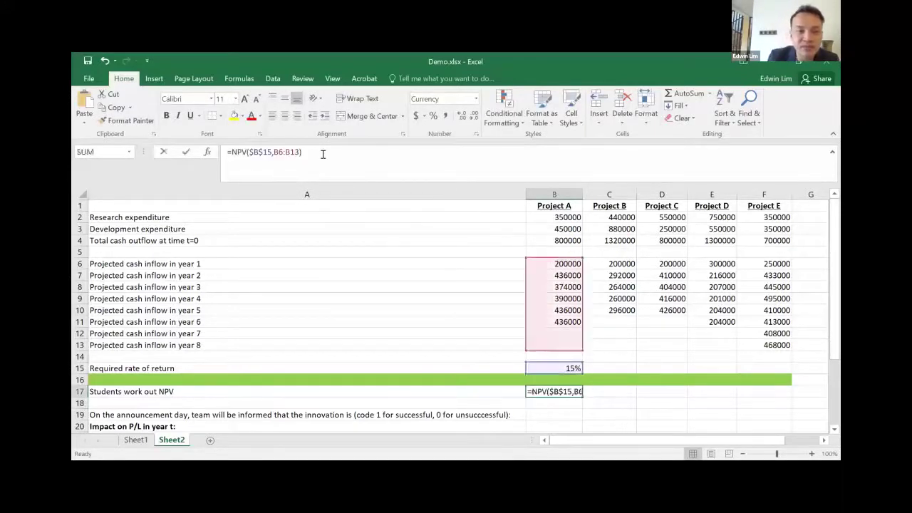
type("-")
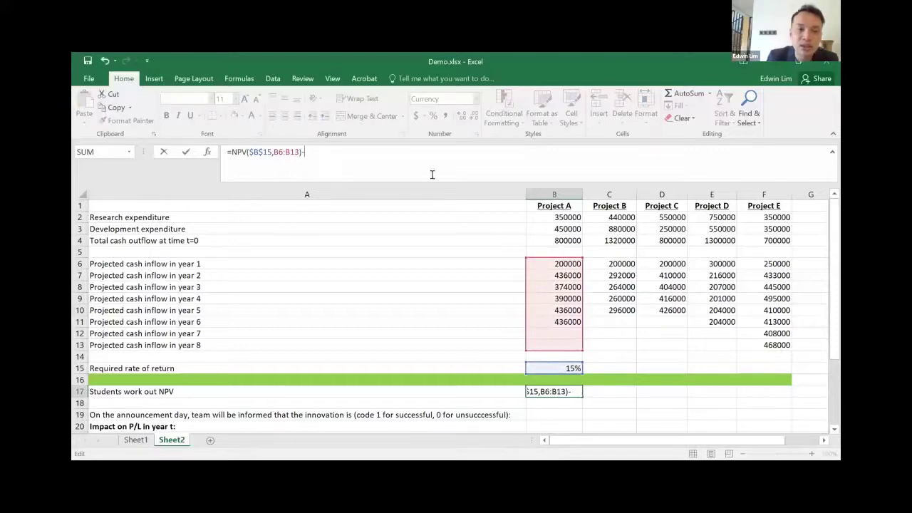
left_click(562, 241)
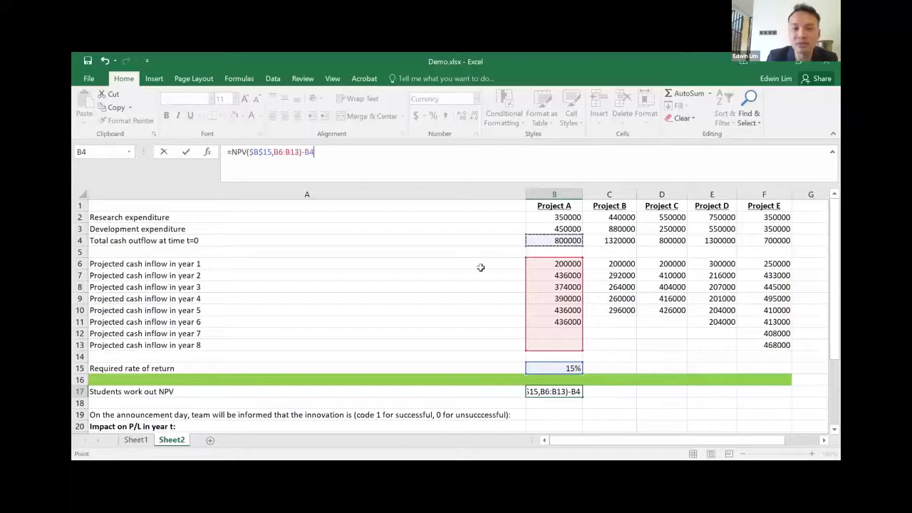
key("Return")
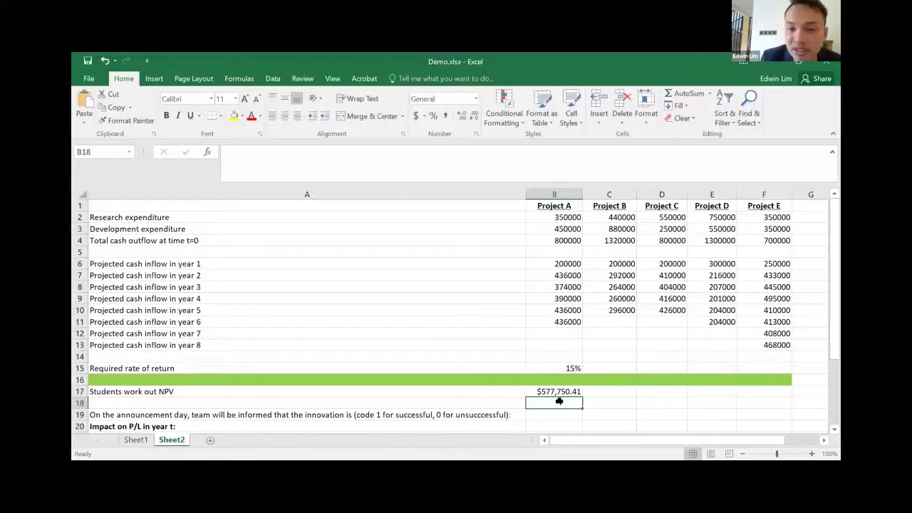
Copy the NPV formula from B17 across to F17 for Projects B to E
left_click(560, 391)
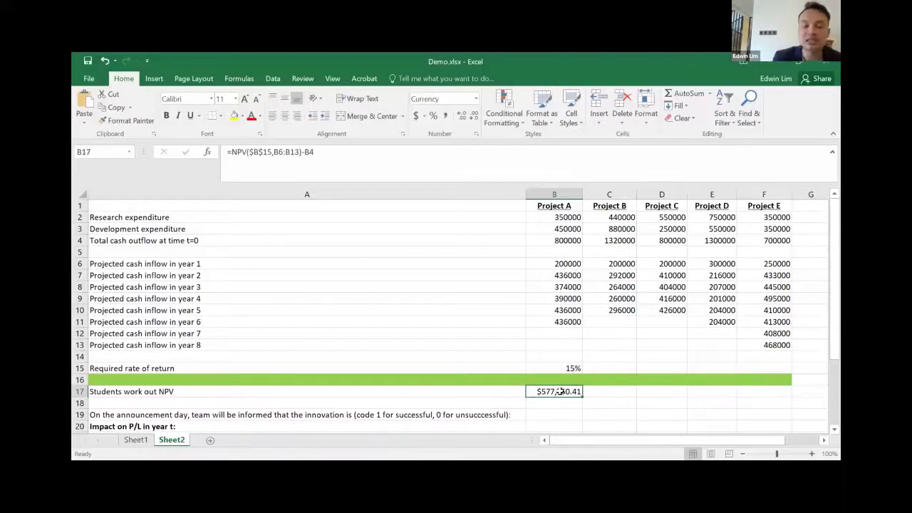
left_click_drag(582, 396, 764, 399)
left_click(764, 400)
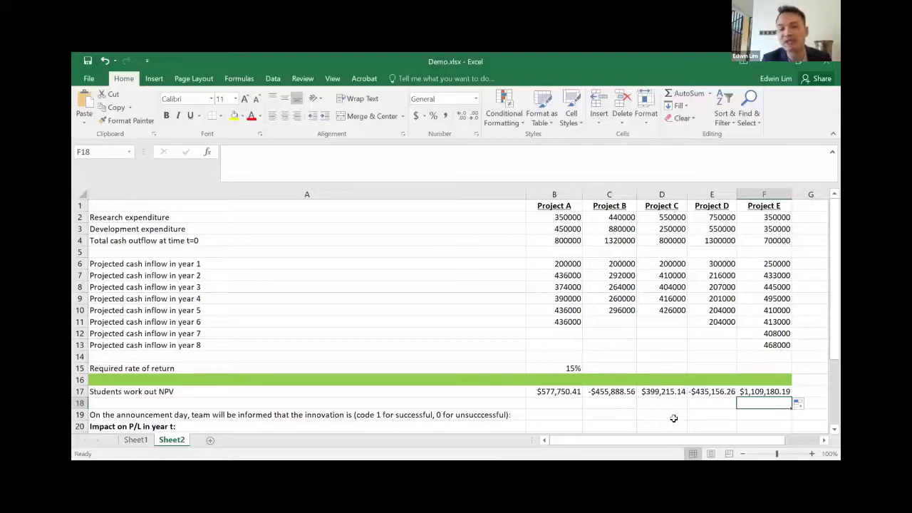
Review the NPV results of the five projects in row 17, comparing positive and negative values
left_click(758, 391)
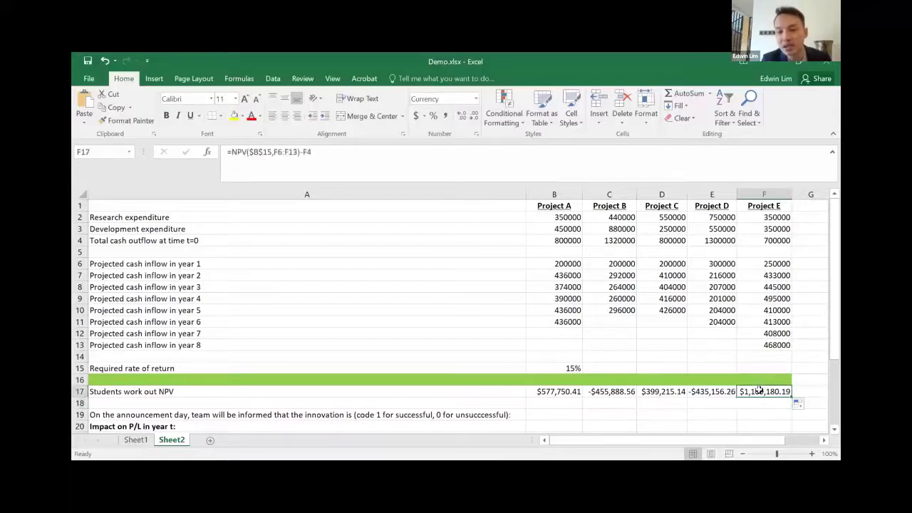
left_click(678, 393)
left_click(544, 392)
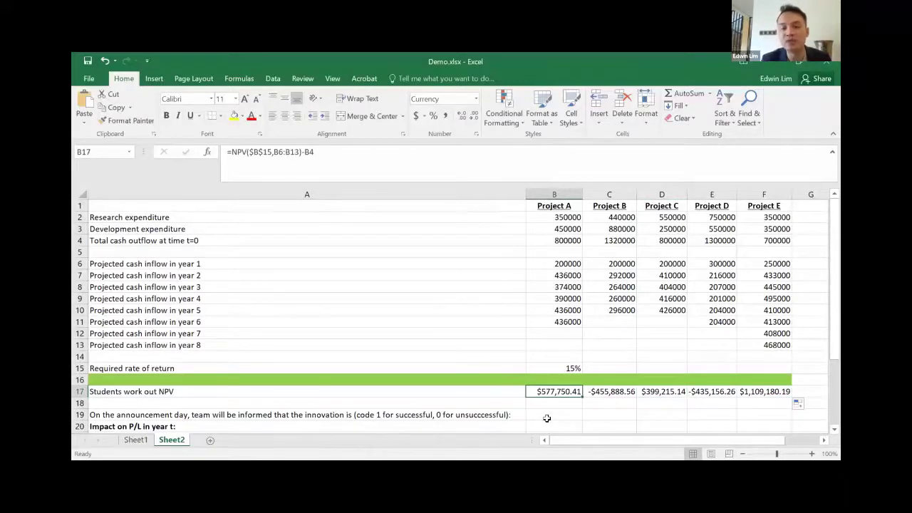
left_click(619, 391)
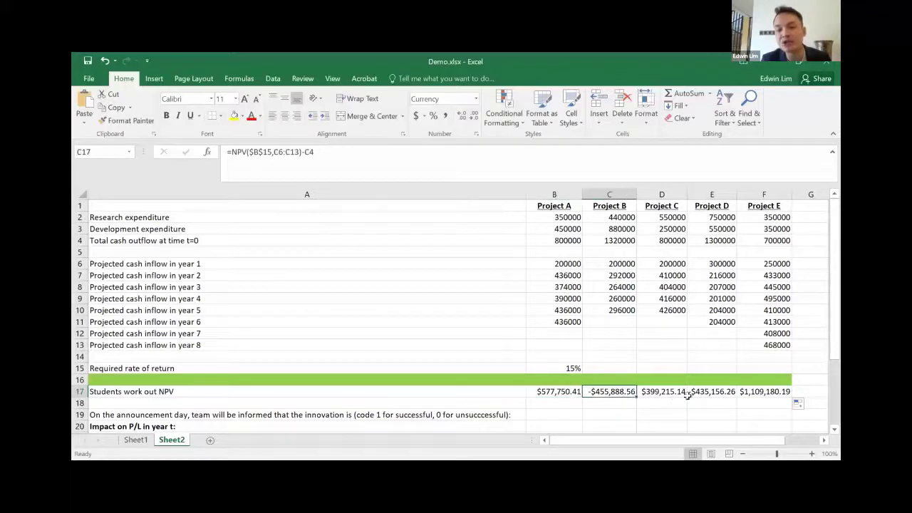
left_click(717, 393)
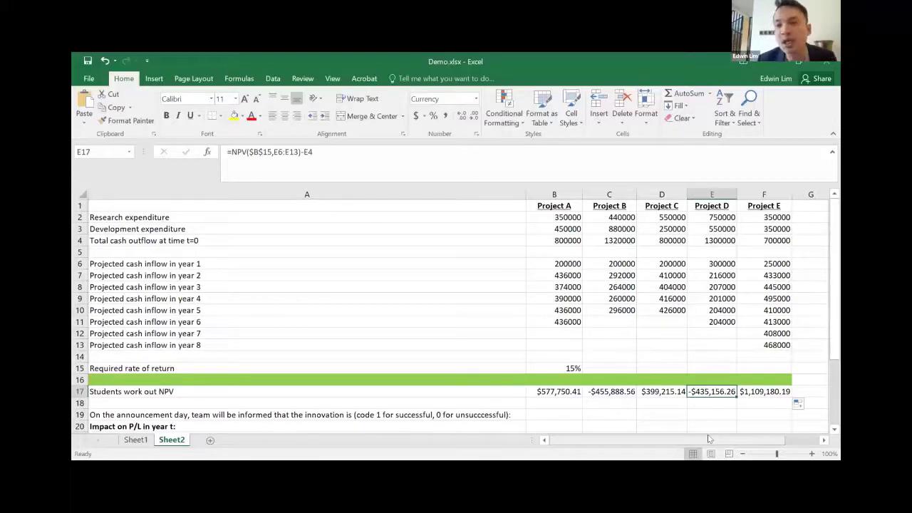
left_click(777, 393)
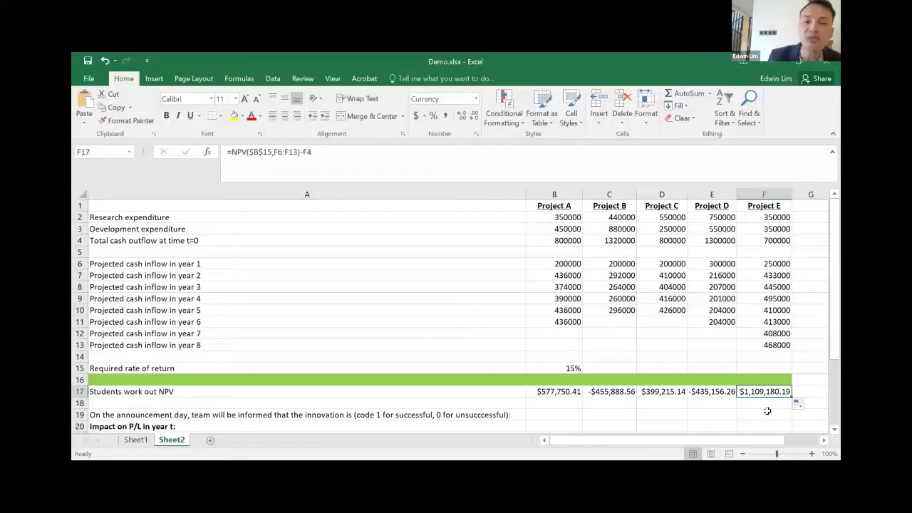
Enter the success-code formula =IF(B17,1,) in B19 for Project A's announcement-day result
key("Down")
key("Down")
key("Down")
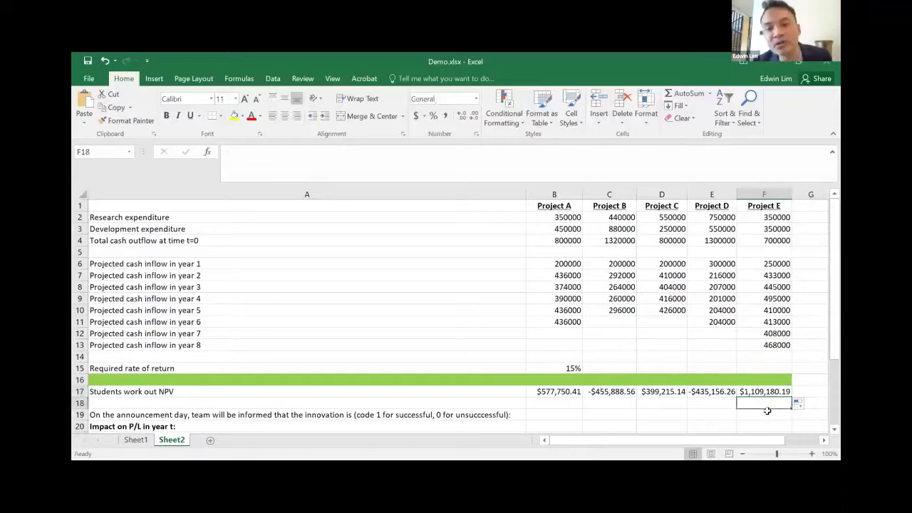
key("Down")
key("Down")
key("Down")
key("Down")
key("Down")
key("Down")
key("Down")
key("Down")
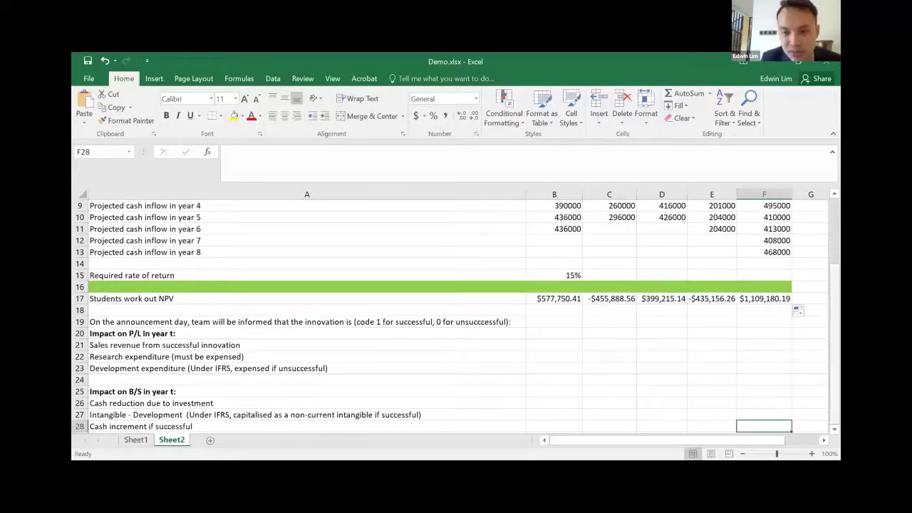
scroll(515, 320, "down", 1)
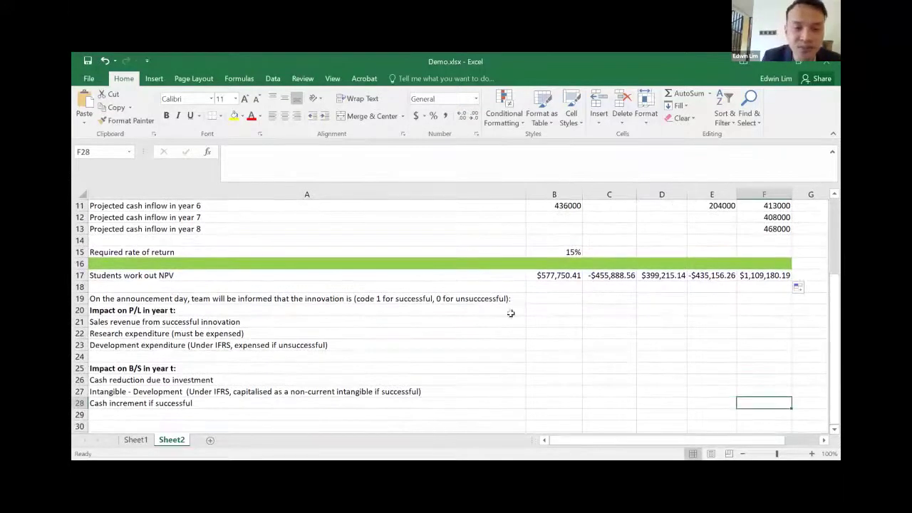
left_click(553, 301)
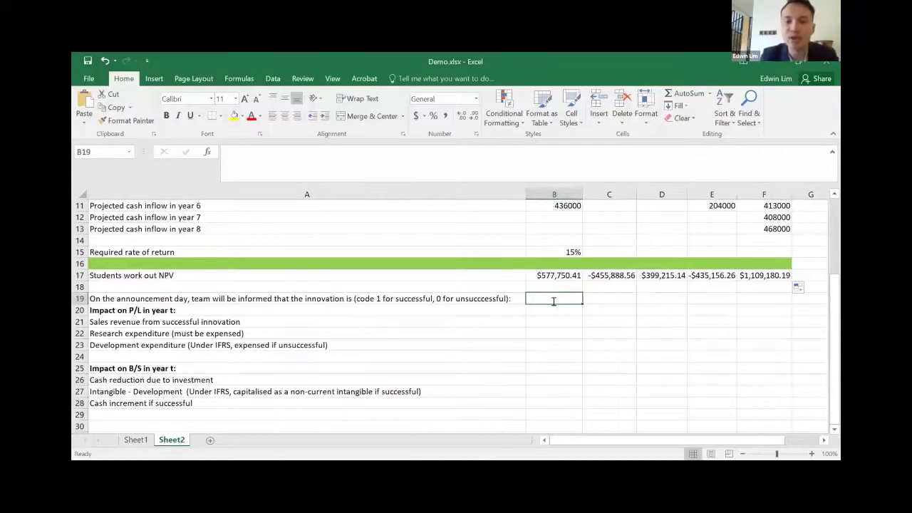
type("=")
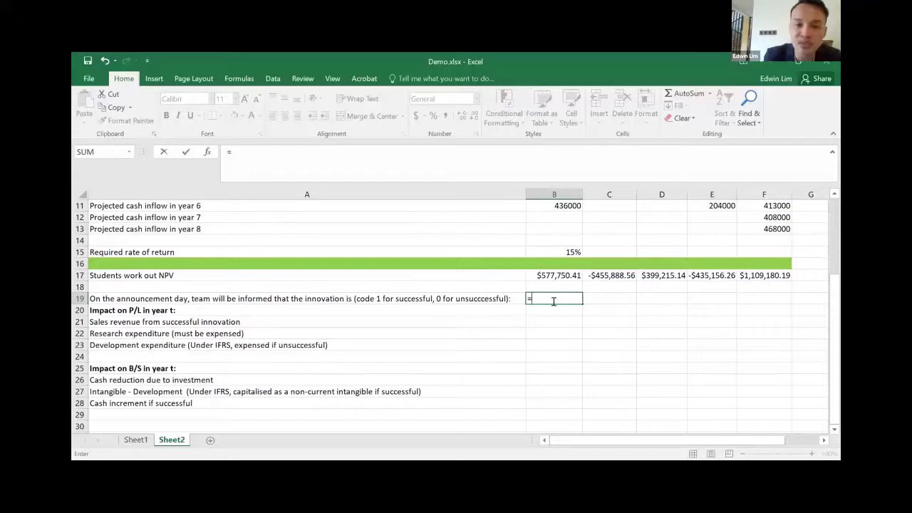
type("if")
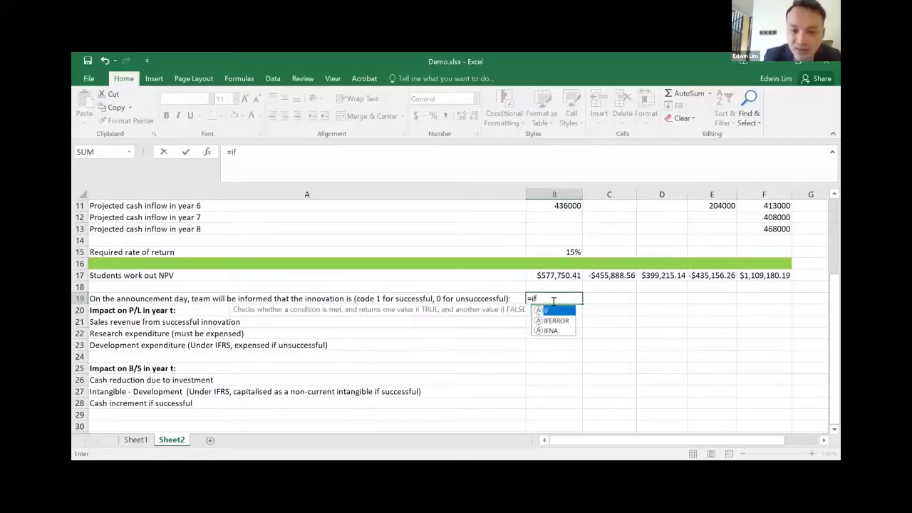
type("(")
left_click(560, 276)
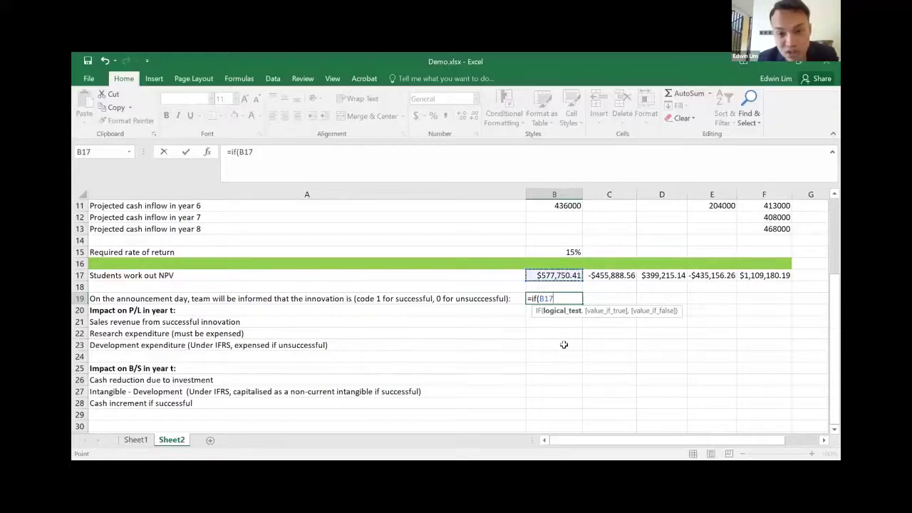
type(",")
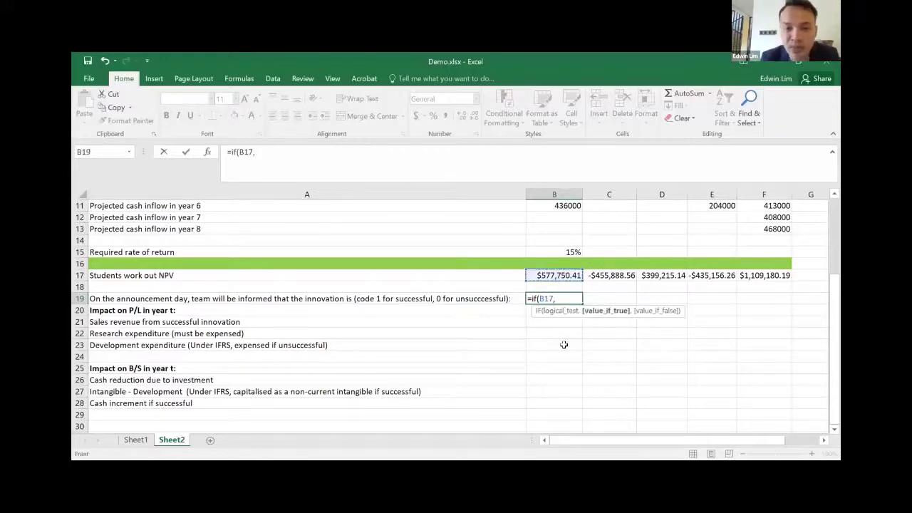
type("1,")
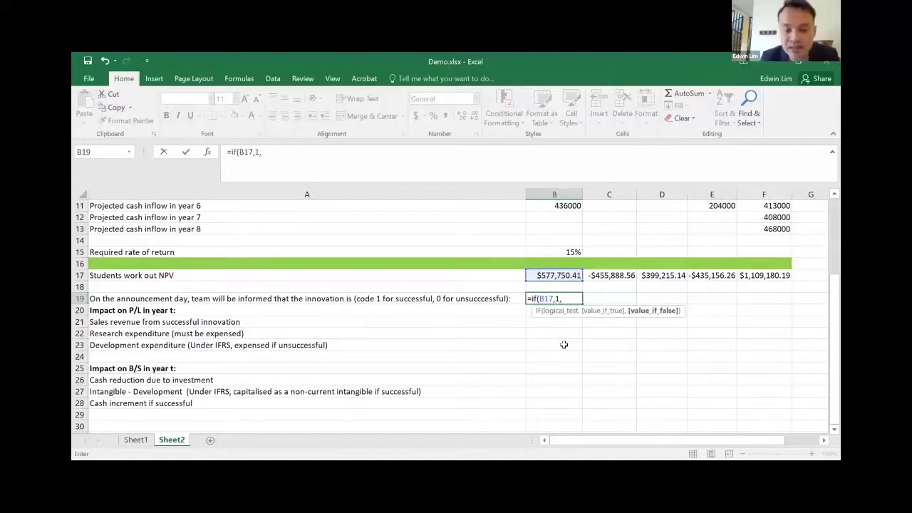
key("Return")
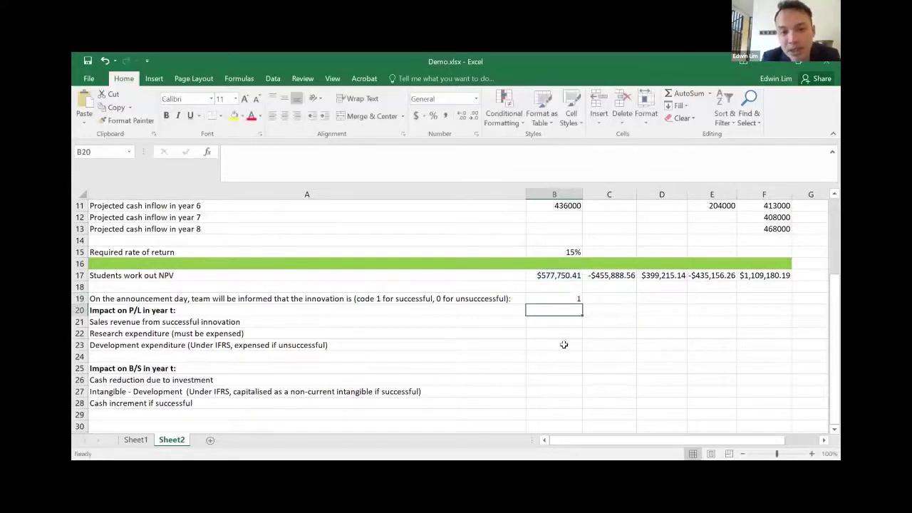
Copy the success-code formula from B19 across to F19 for the other projects
left_click(571, 280)
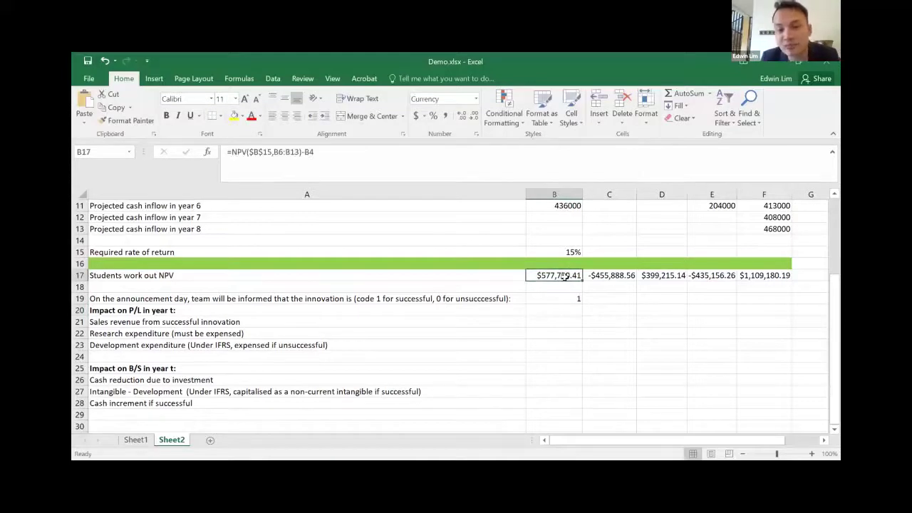
left_click(576, 299)
left_click_drag(579, 301, 761, 305)
Edit the IF formula in B19 to add 0 as the value for an unsuccessful innovation
left_click(567, 293)
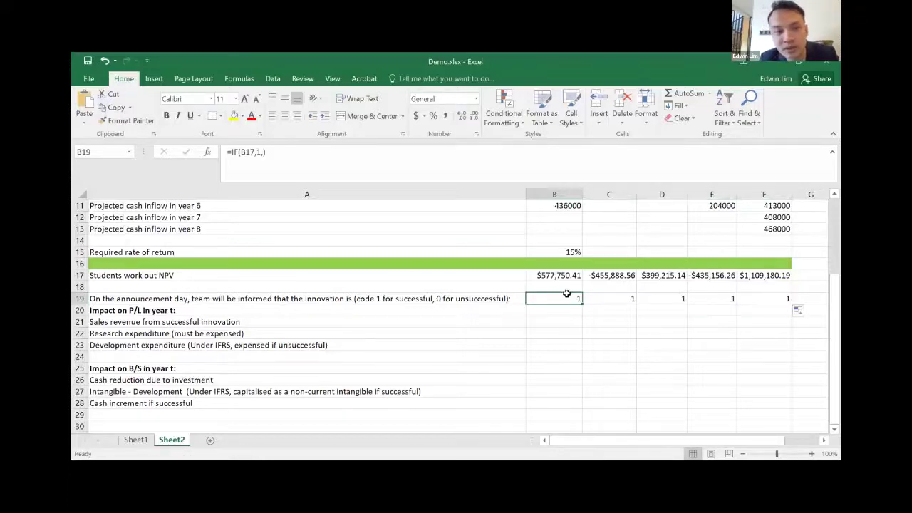
left_click(260, 152)
type(",0")
key("Return")
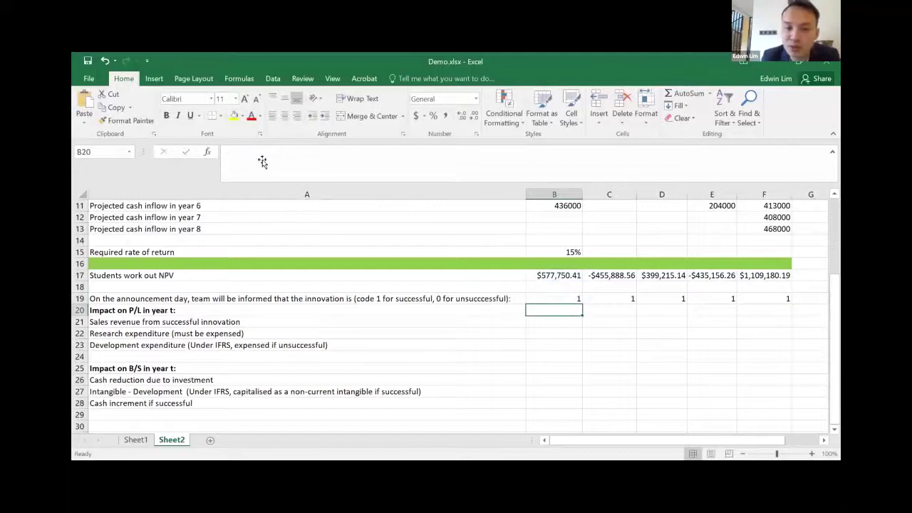
Copy the IF formula with the added 0 from B19 across to F19
left_click(553, 298)
left_click_drag(582, 305, 779, 302)
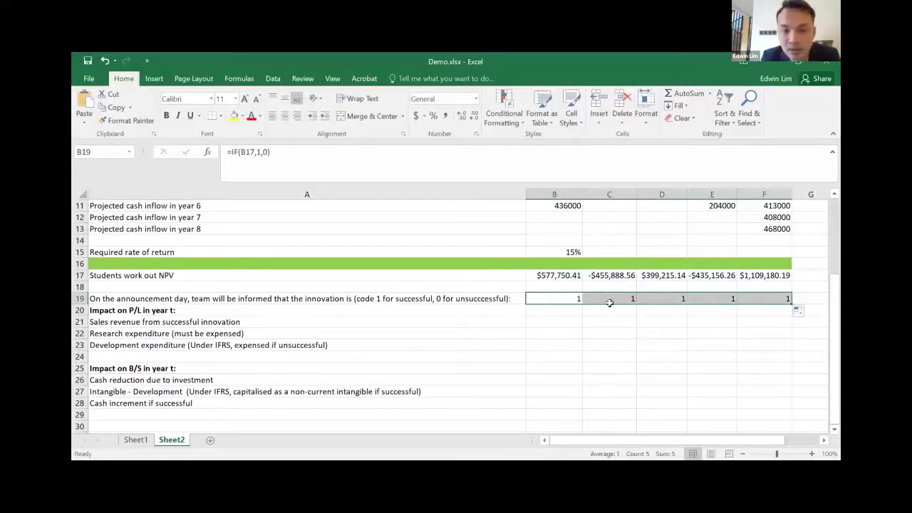
Change the logical test in B19 to B17>0 so the formula reads =IF(B17>0,1,0)
left_click(567, 297)
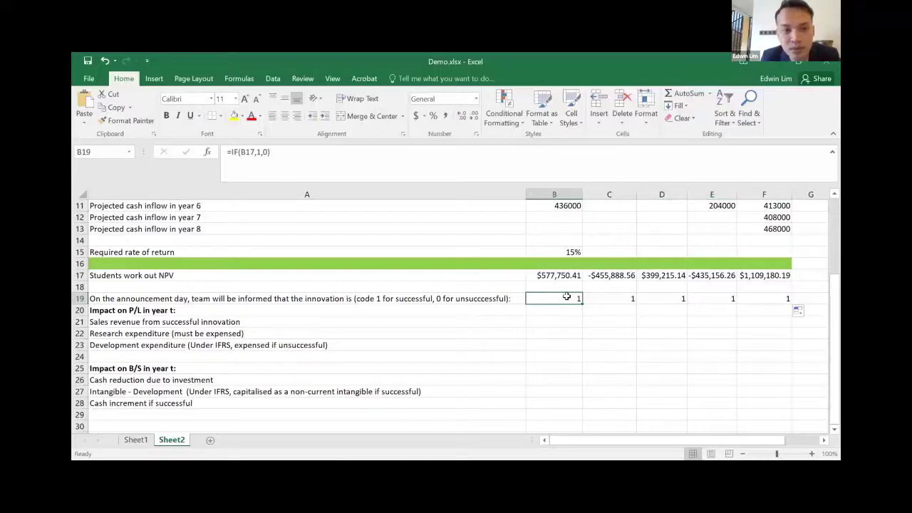
left_click(253, 151)
type(">1")
key("BackSpace")
type("0")
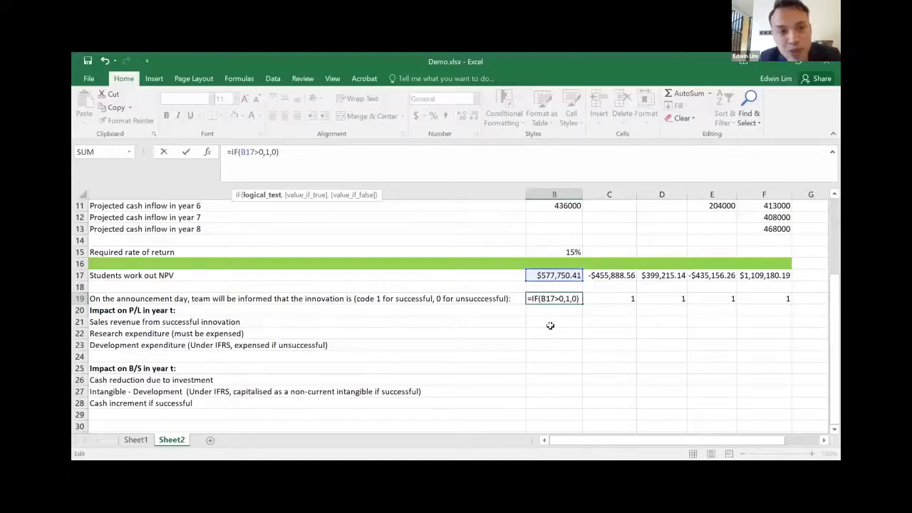
key("Return")
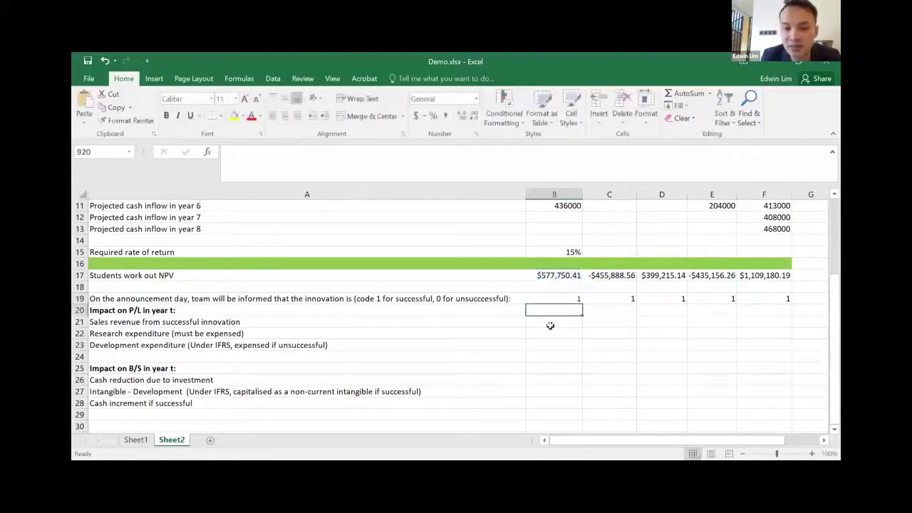
Copy the corrected success-code formula from B19 across to F19 for Projects B to E
left_click(578, 300)
left_click_drag(582, 301, 788, 302)
left_click(698, 352)
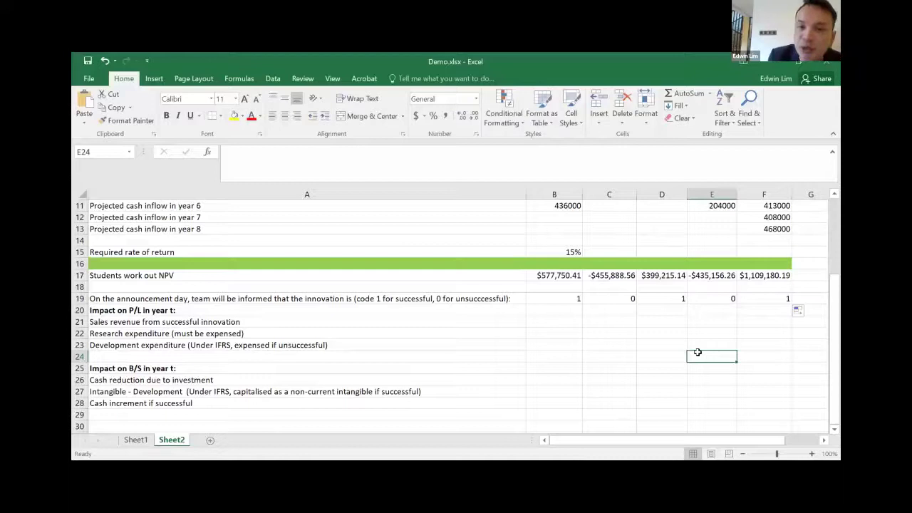
Compare the NPVs in row 17 with the success codes in row 19 for the five projects
left_click(554, 275)
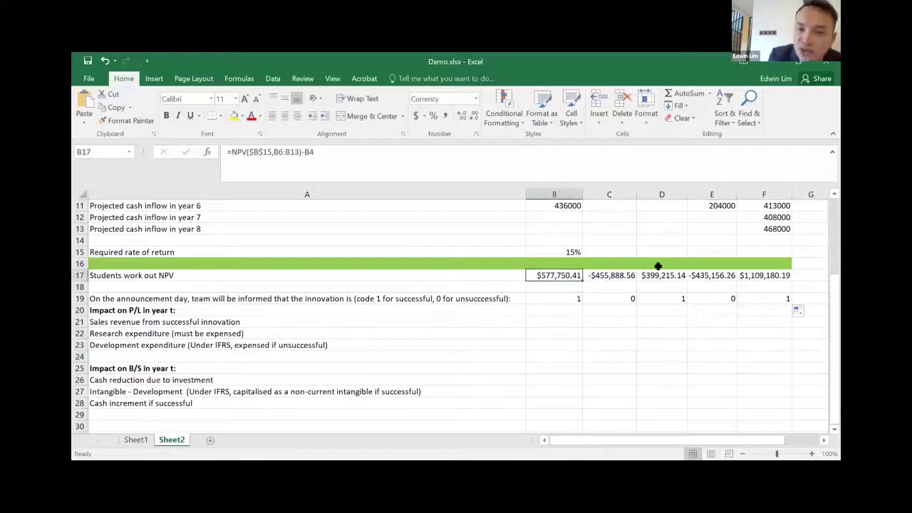
left_click(666, 273)
left_click(769, 277)
left_click(761, 300)
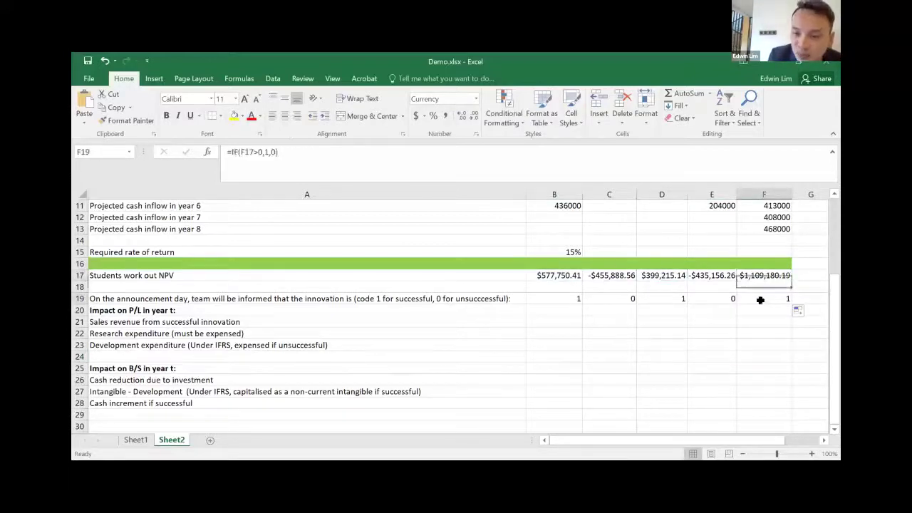
left_click(673, 299)
left_click(577, 299)
left_click(604, 294)
left_click(704, 298)
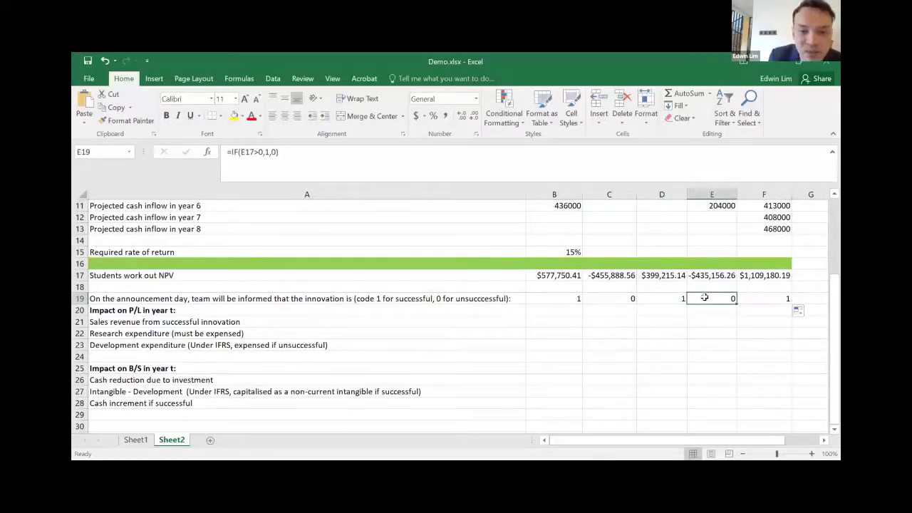
Enter =IF(B19=1,B6,0) in B21 to take Project A's year 1 cash inflow as sales revenue if successful
left_click(79, 322)
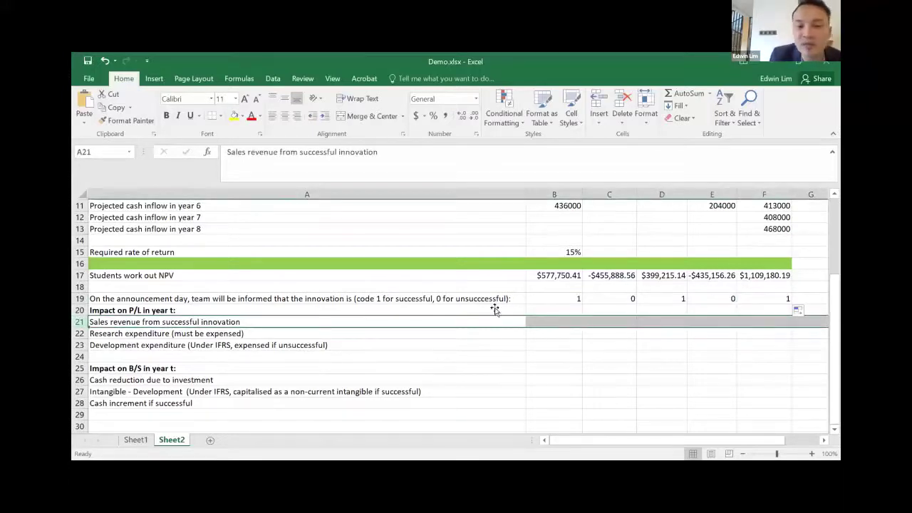
left_click(558, 321)
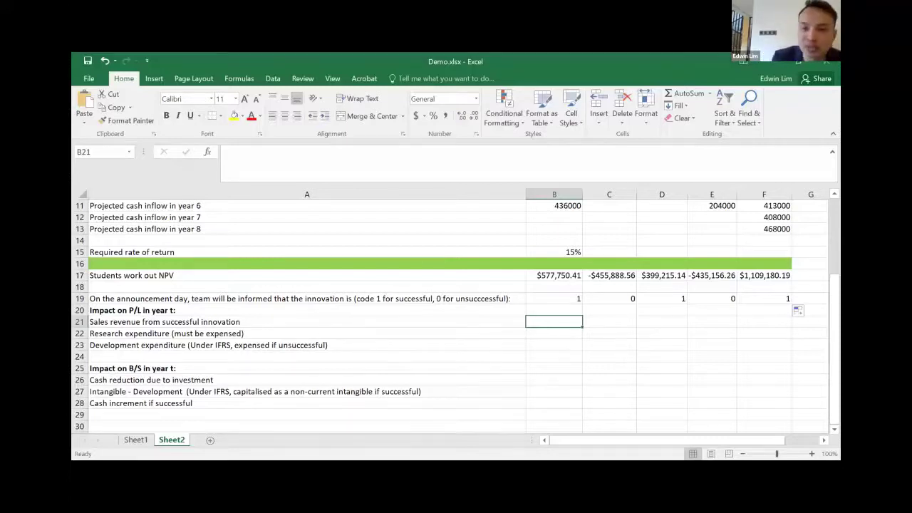
scroll(339, 347, "up", 4)
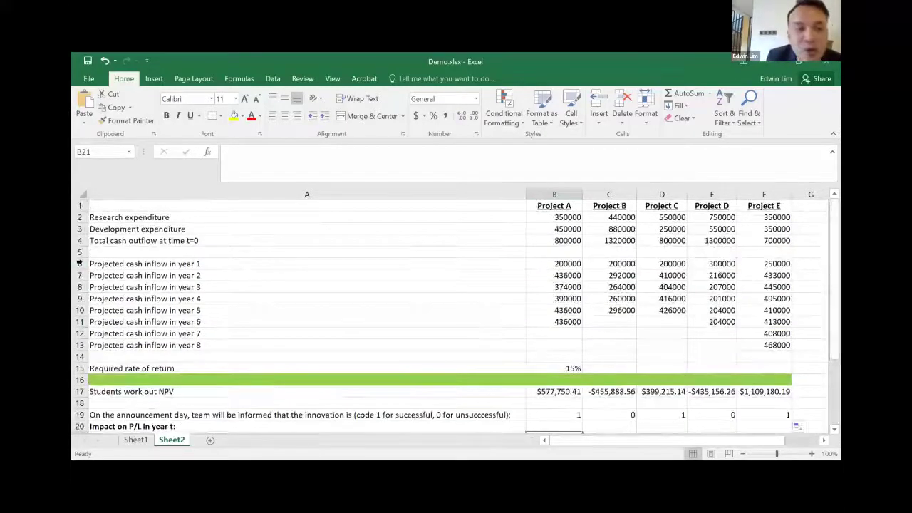
left_click(79, 263)
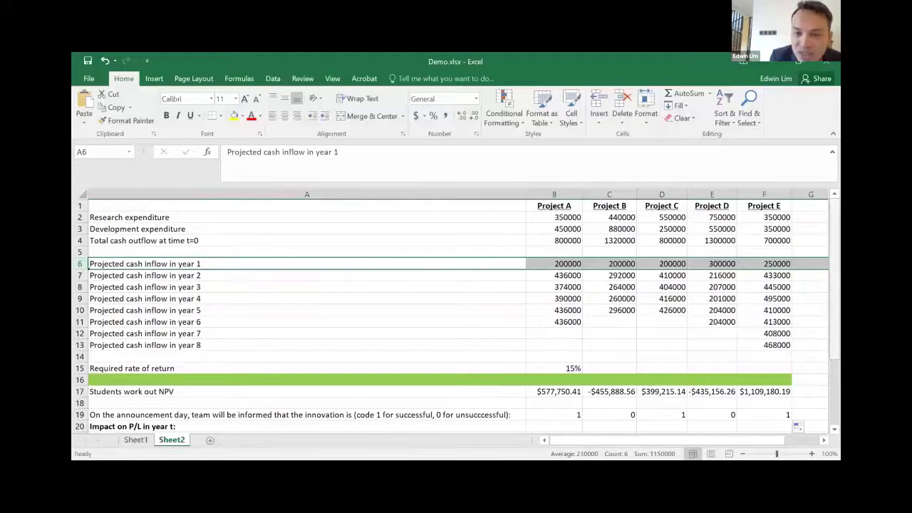
scroll(563, 370, "down", 1)
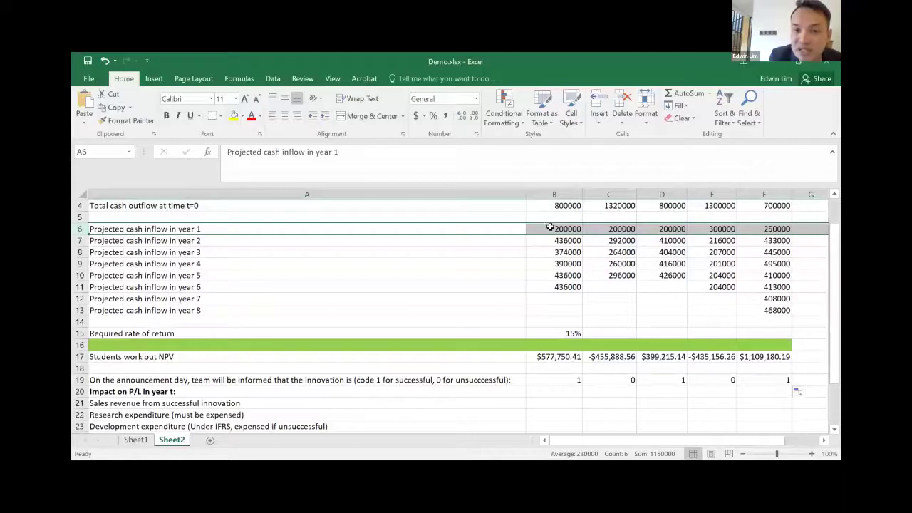
left_click(559, 399)
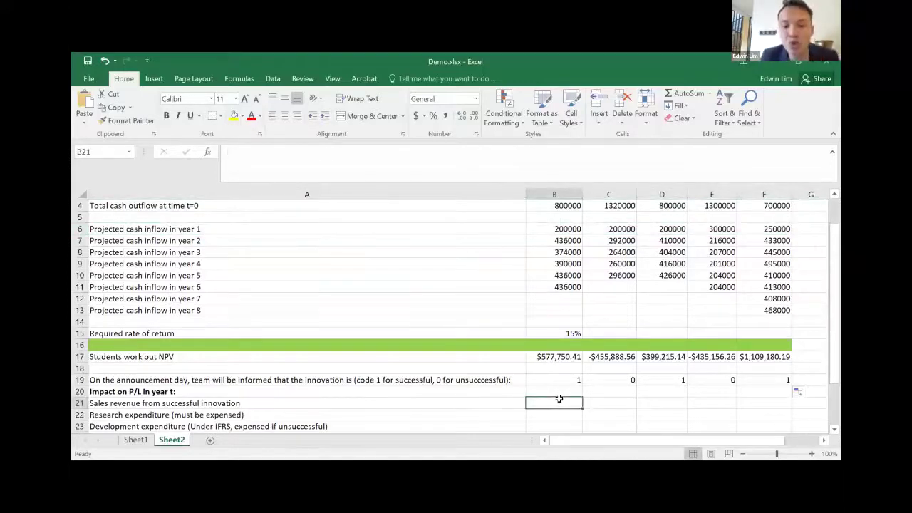
type("=")
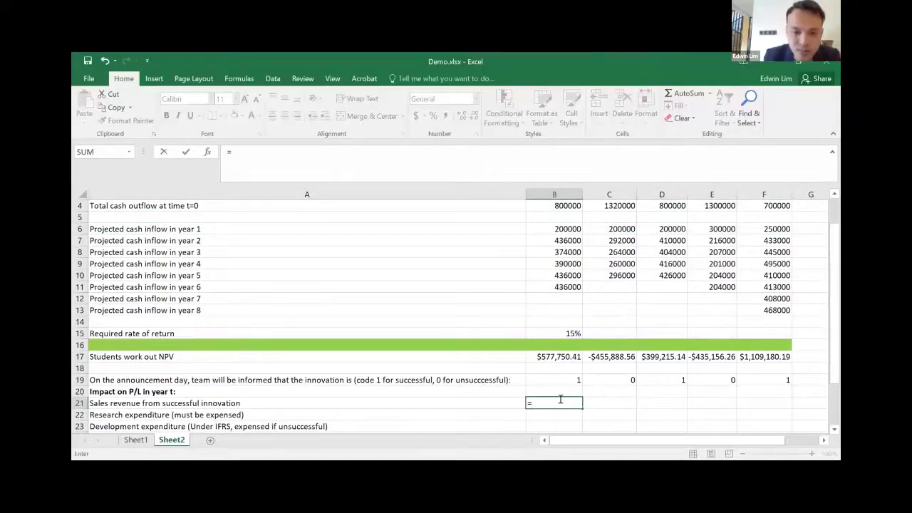
type("if(")
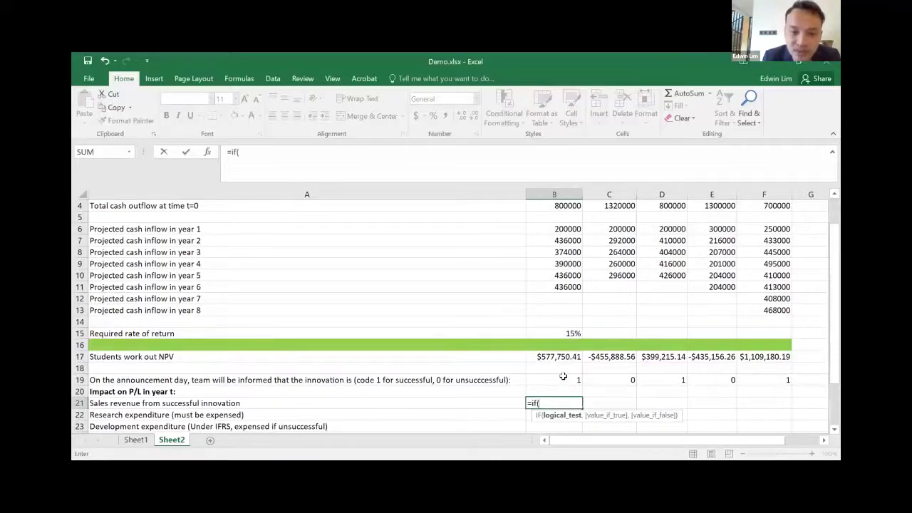
left_click(563, 378)
type("=1")
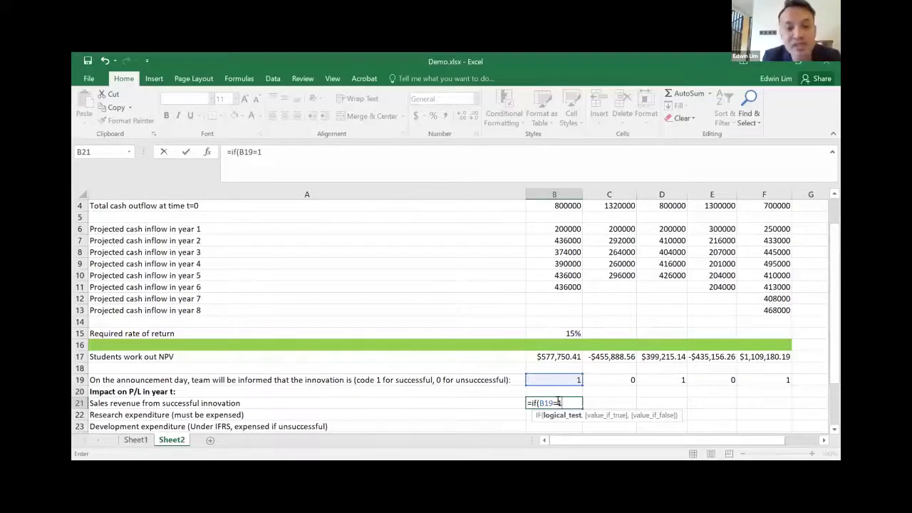
type(",")
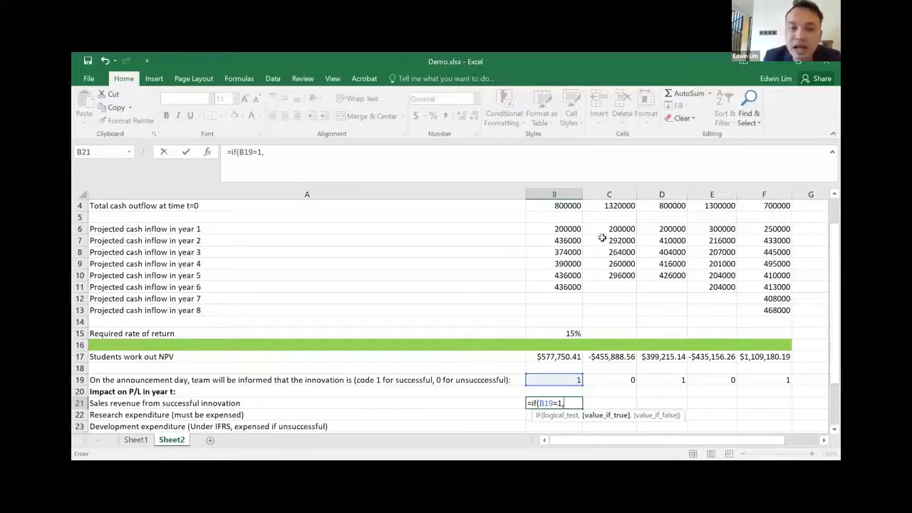
left_click(556, 230)
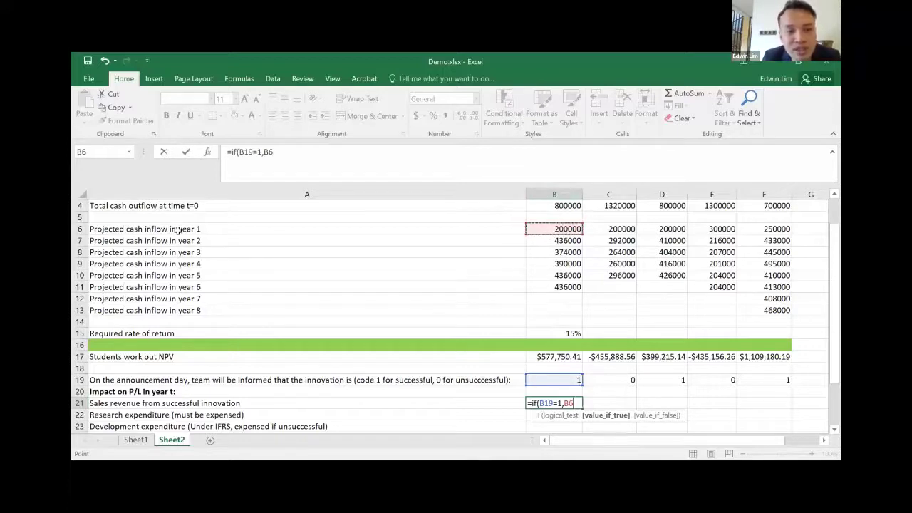
type(",0)")
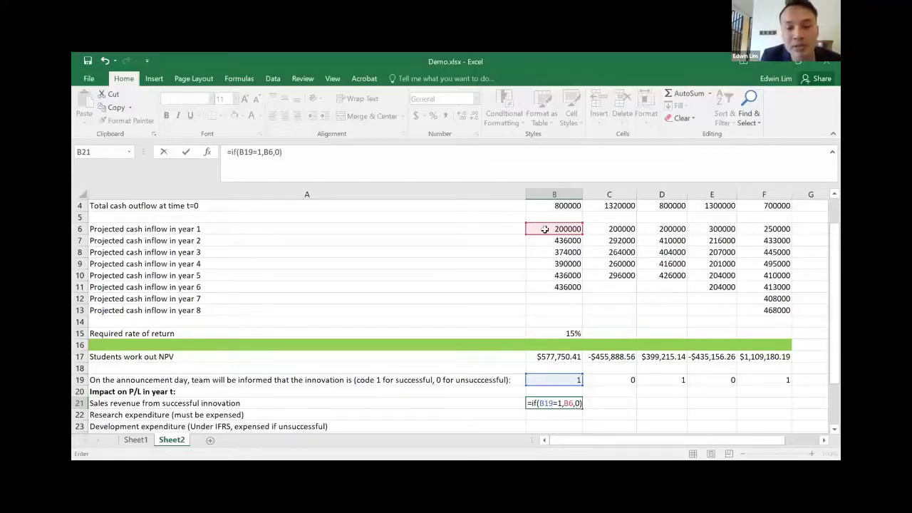
key("Return")
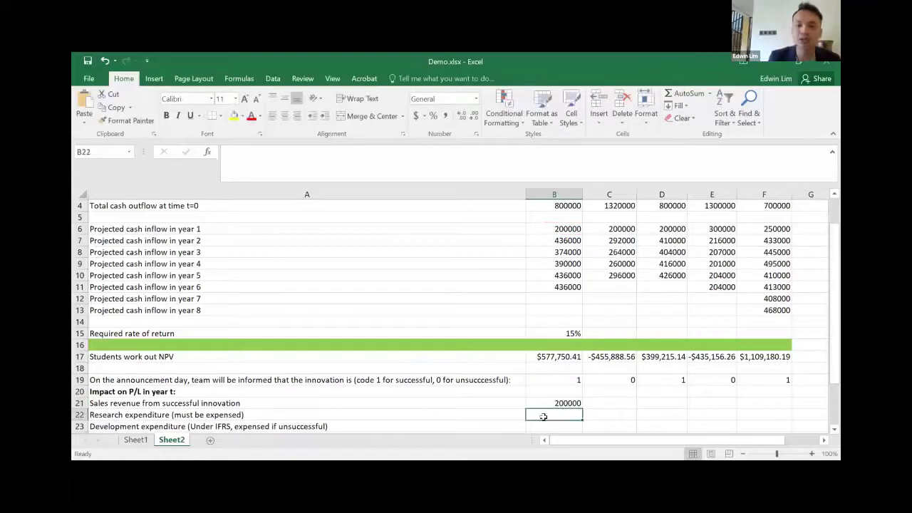
Copy the sales revenue formula from B21 across to F21 for the other projects
left_click(570, 403)
left_click_drag(581, 405, 764, 402)
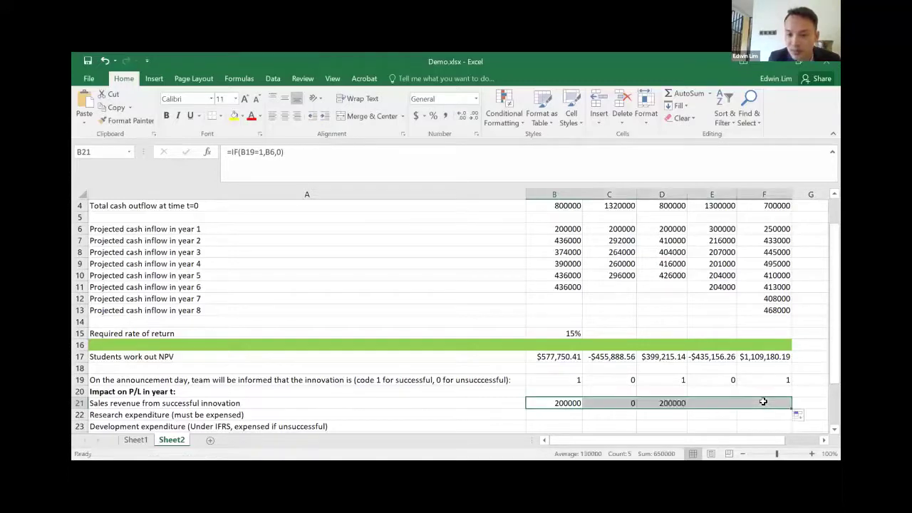
Check the sales revenue figures in row 21 against the year 1 cash inflows and the success codes in row 19
left_click(668, 403)
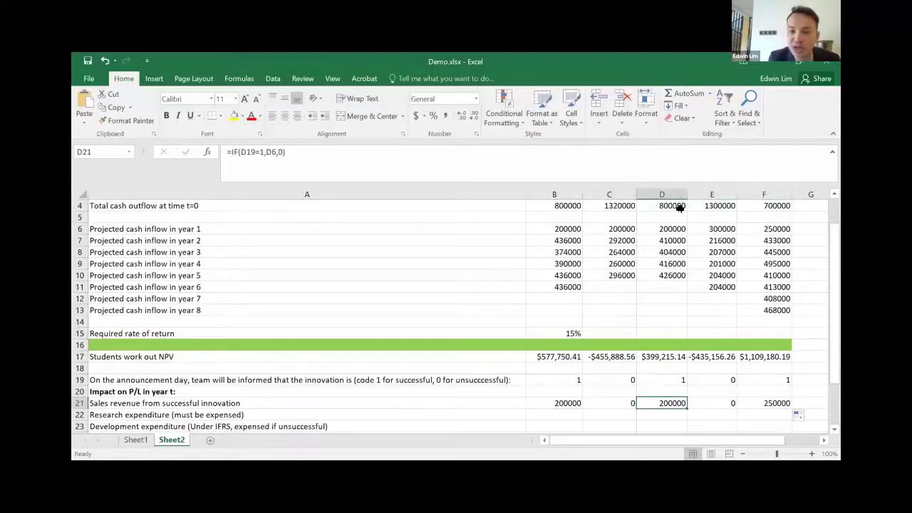
left_click(670, 228)
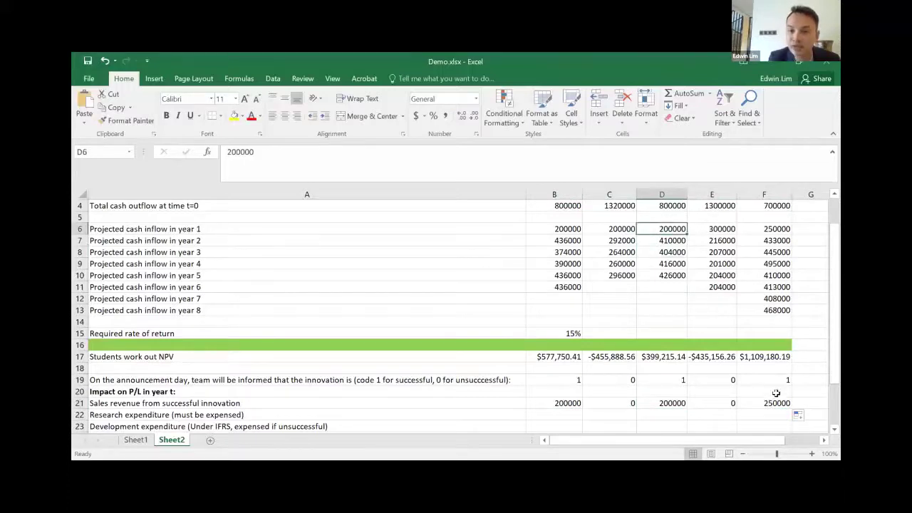
left_click(776, 402)
left_click(782, 225)
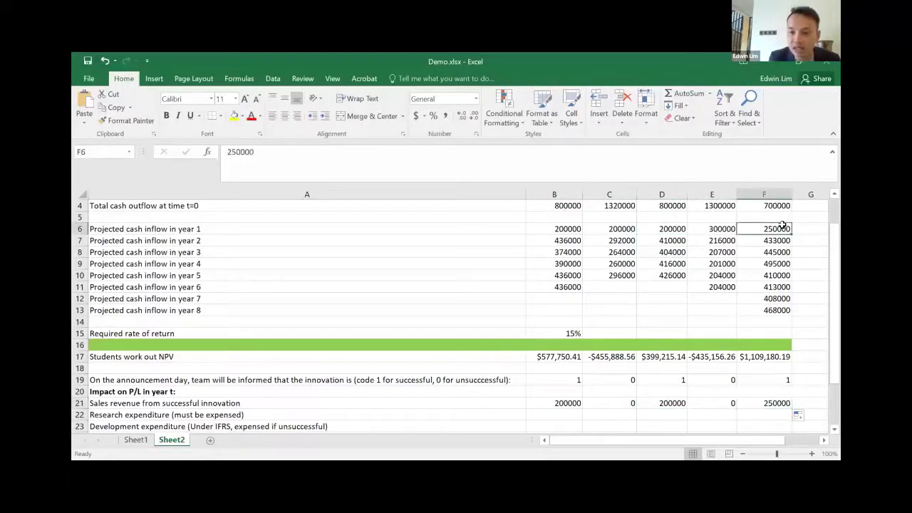
left_click(627, 404)
left_click(730, 403)
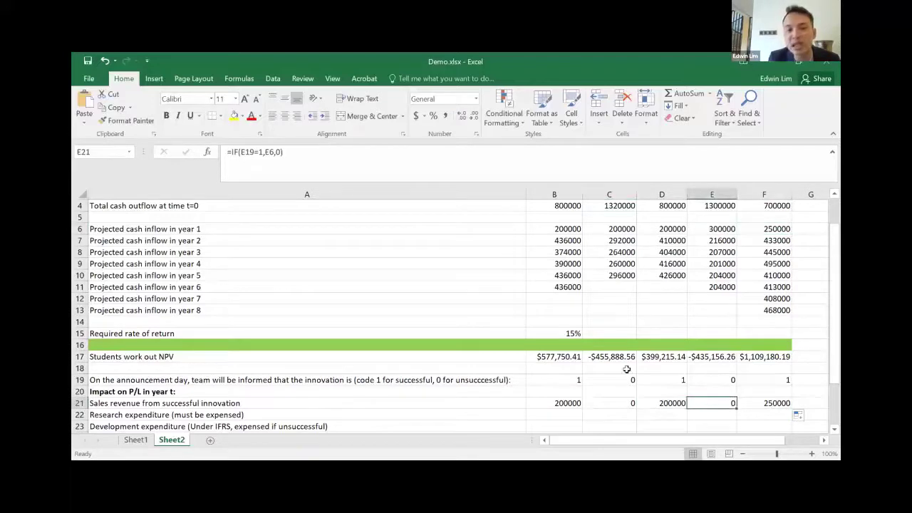
left_click(627, 379)
left_click(729, 379)
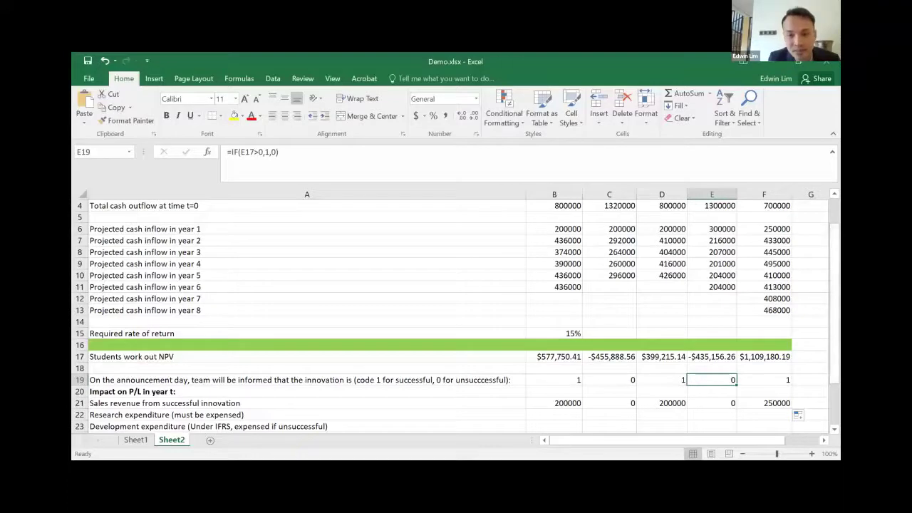
Enter =B2 in B22 to expense Project A's research expenditure in the P/L impact section
scroll(156, 378, "down", 1)
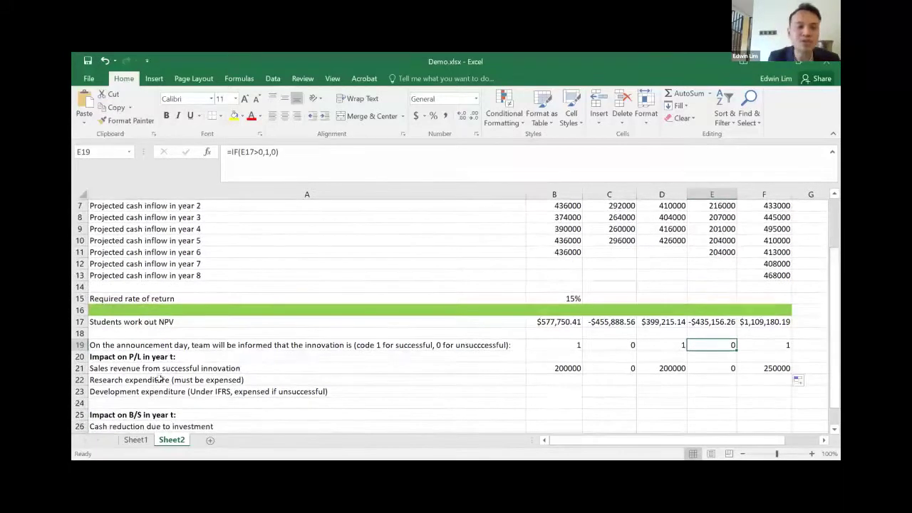
left_click(155, 378)
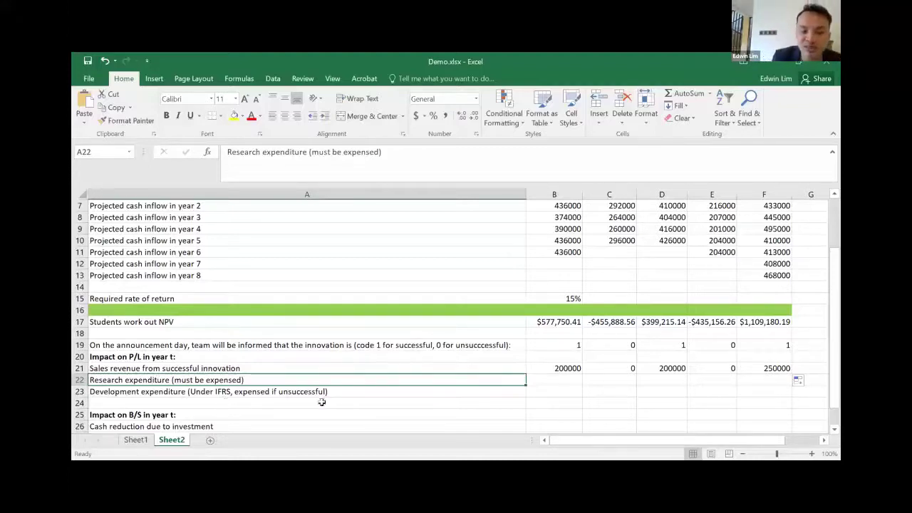
left_click(566, 378)
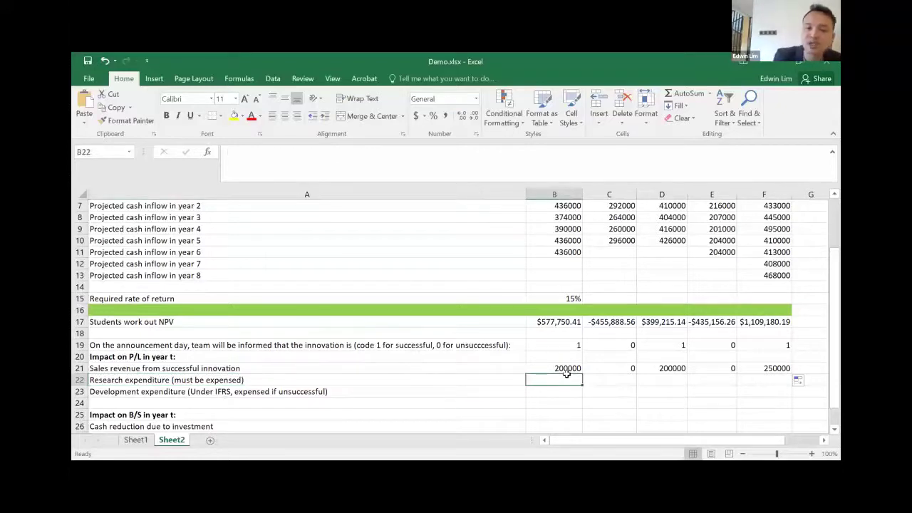
type("=")
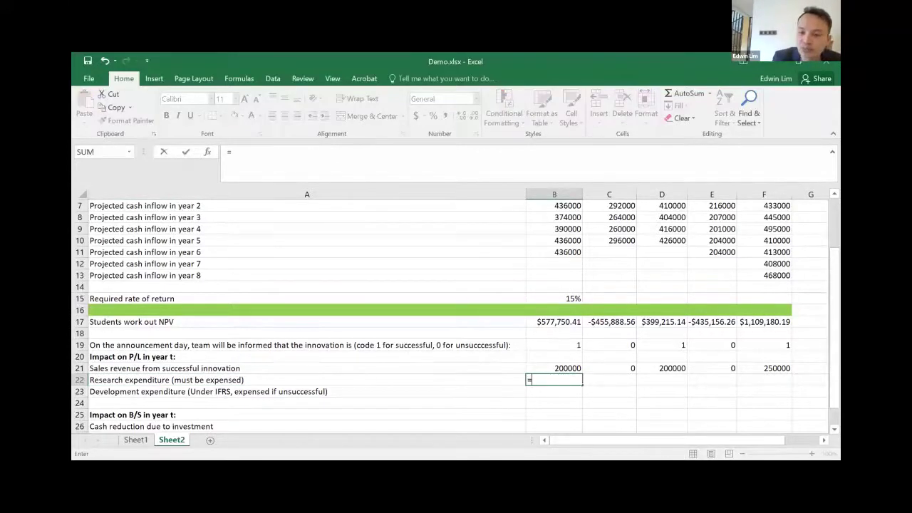
scroll(615, 218, "up", 2)
left_click(576, 217)
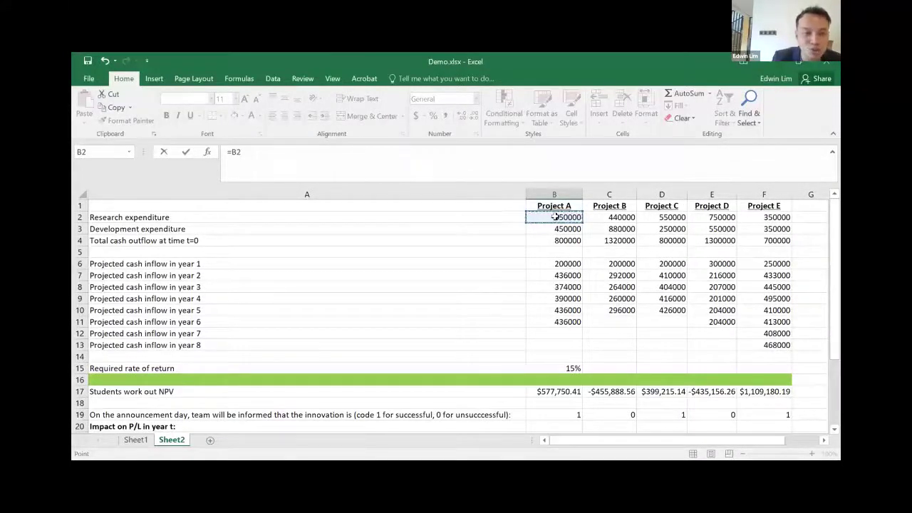
key("Return")
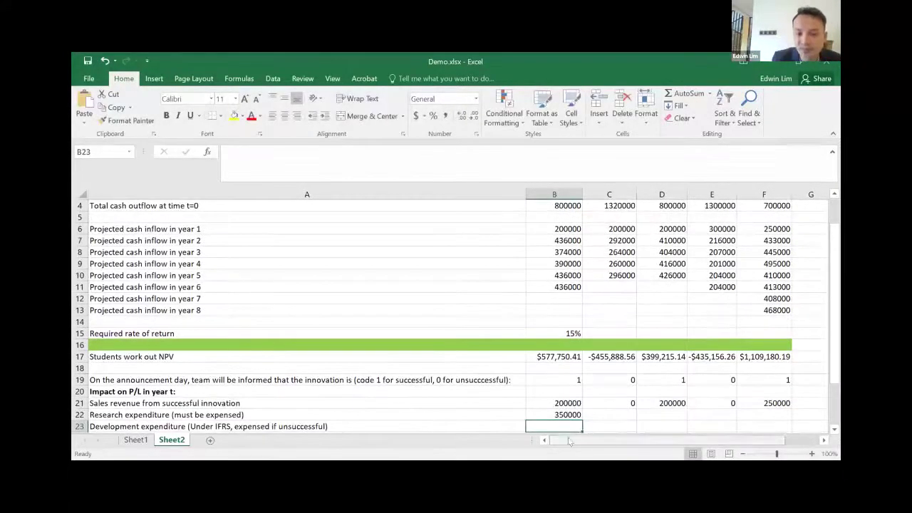
Copy the research expenditure formula from B22 across to F22 for the other projects
left_click(576, 414)
left_click_drag(582, 421, 781, 423)
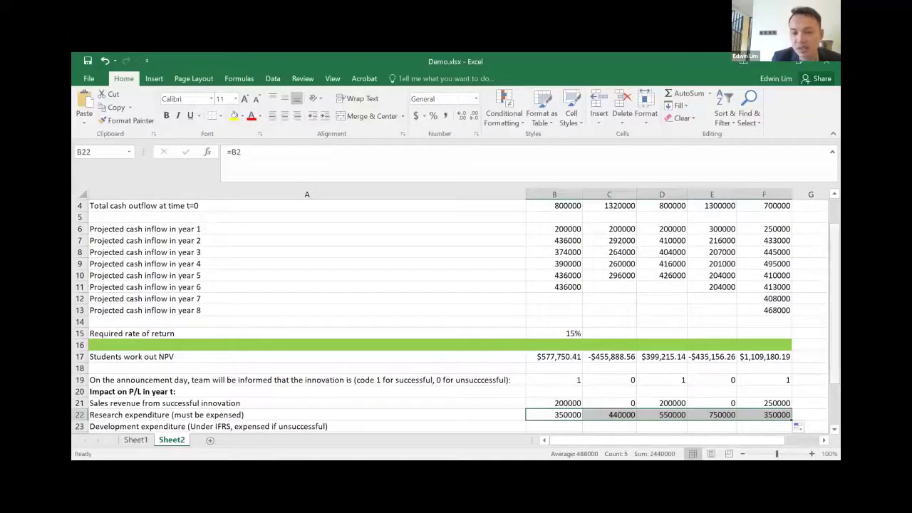
scroll(614, 399, "down", 1)
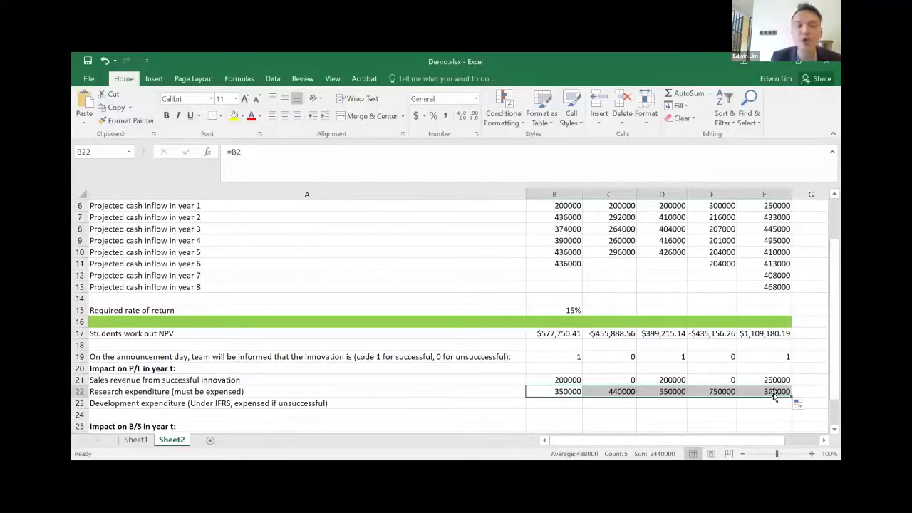
Enter =IF(B19=0,B3,0) in B23 to expense Project A's development expenditure only when its success code is 0
left_click(138, 403)
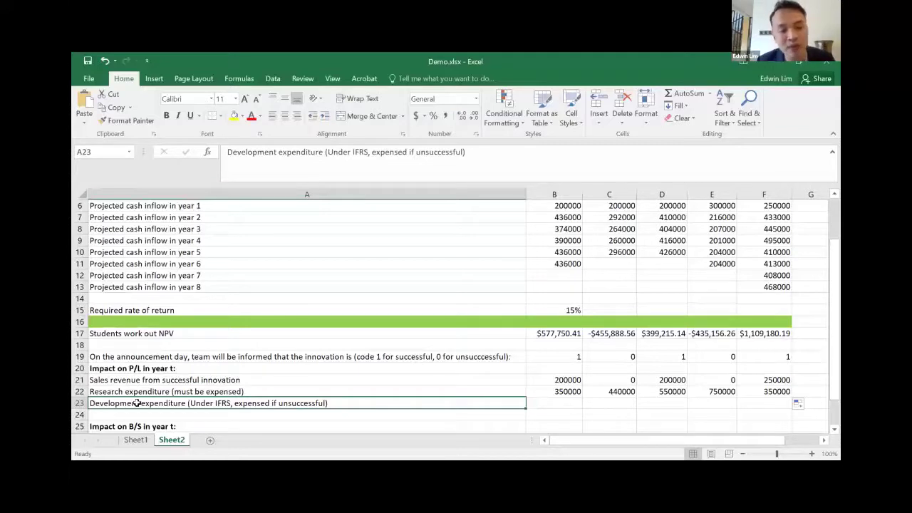
left_click(534, 403)
type("=")
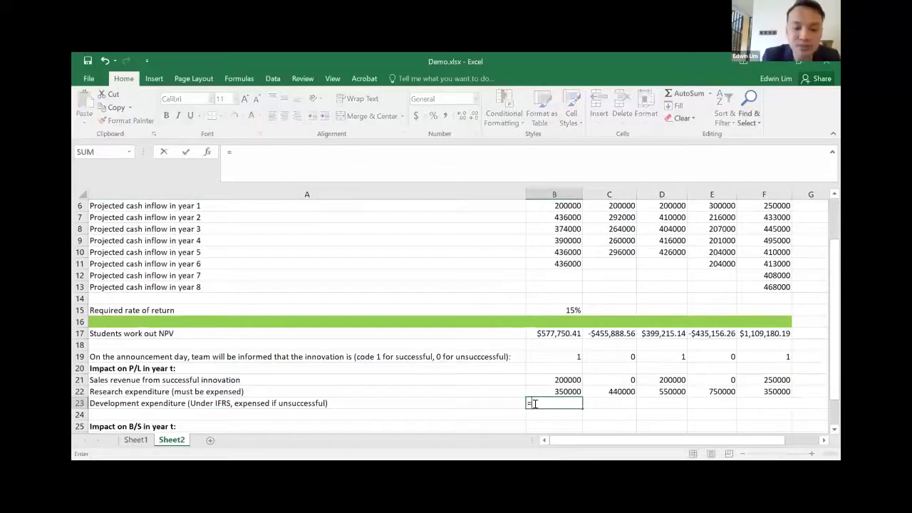
type("if")
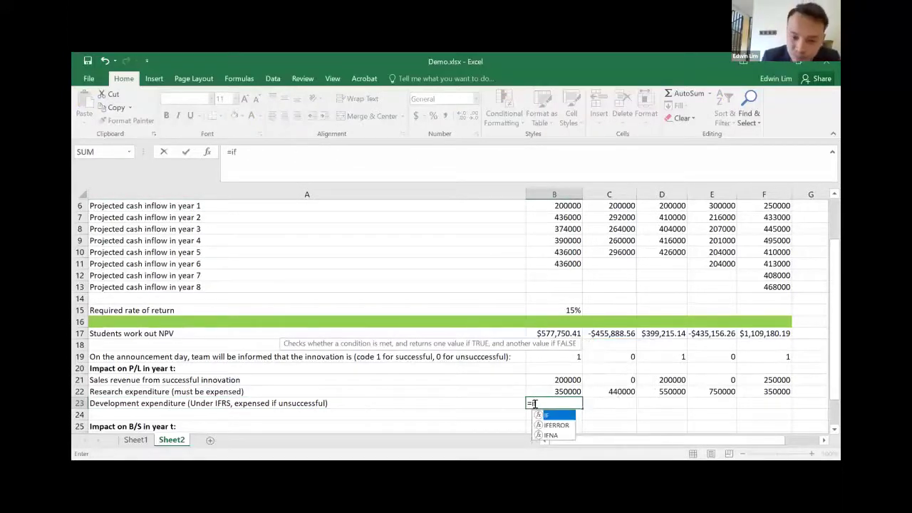
type("(")
left_click(569, 351)
type("=0")
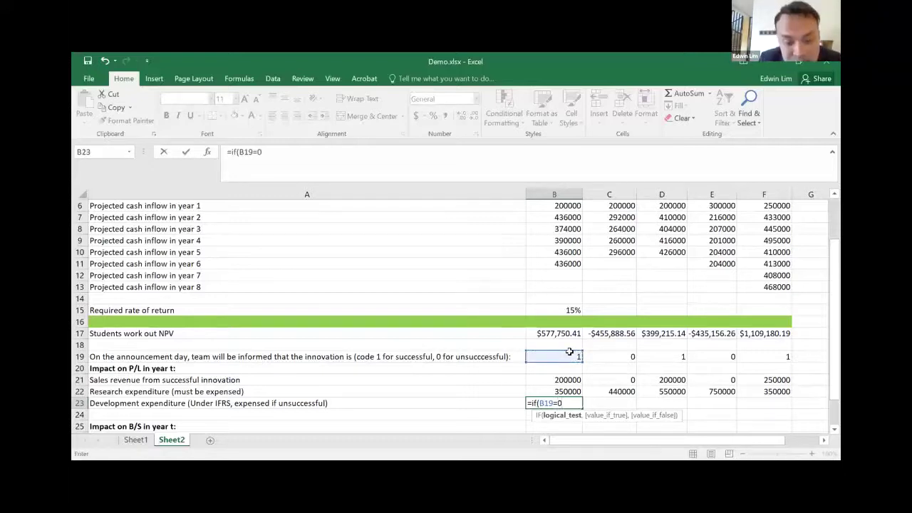
type(",")
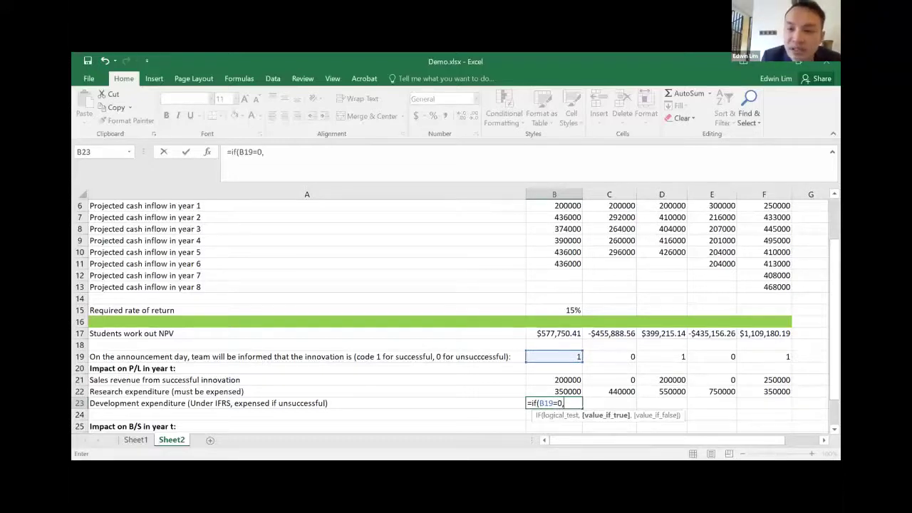
scroll(548, 255, "up", 2)
left_click(560, 226)
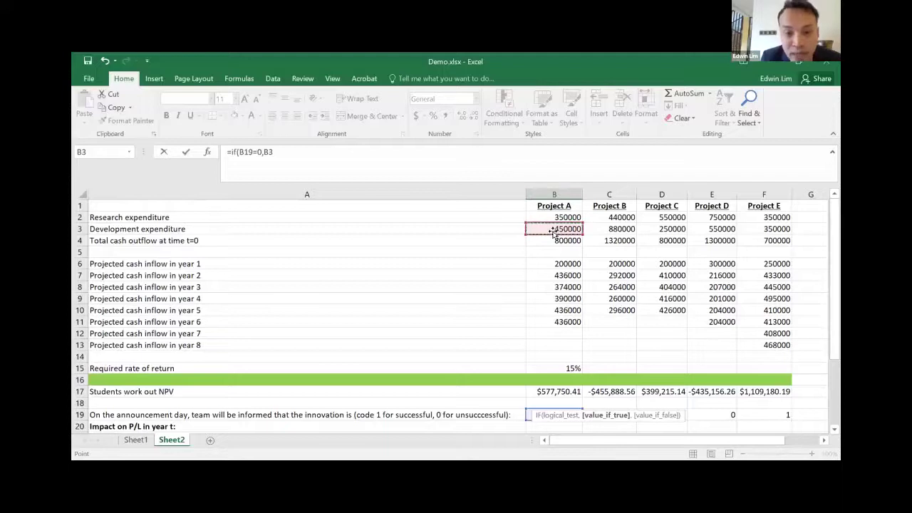
type(",")
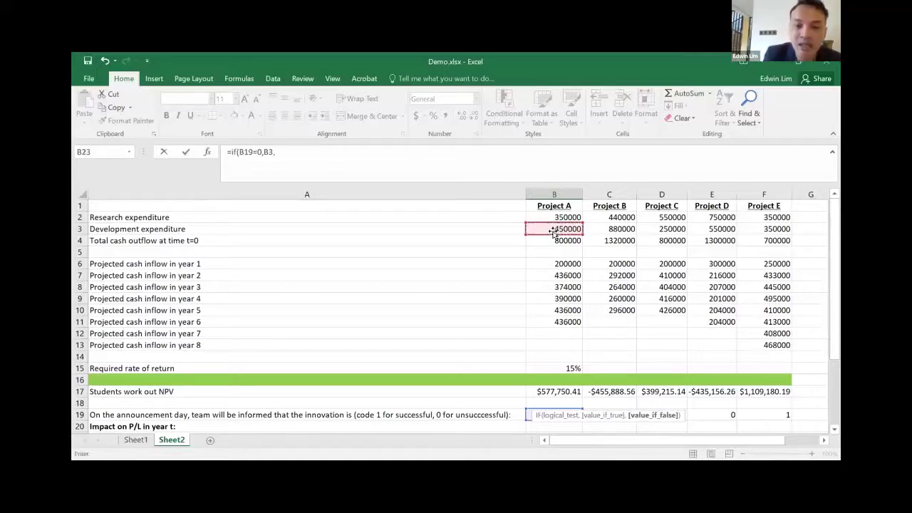
type("0")
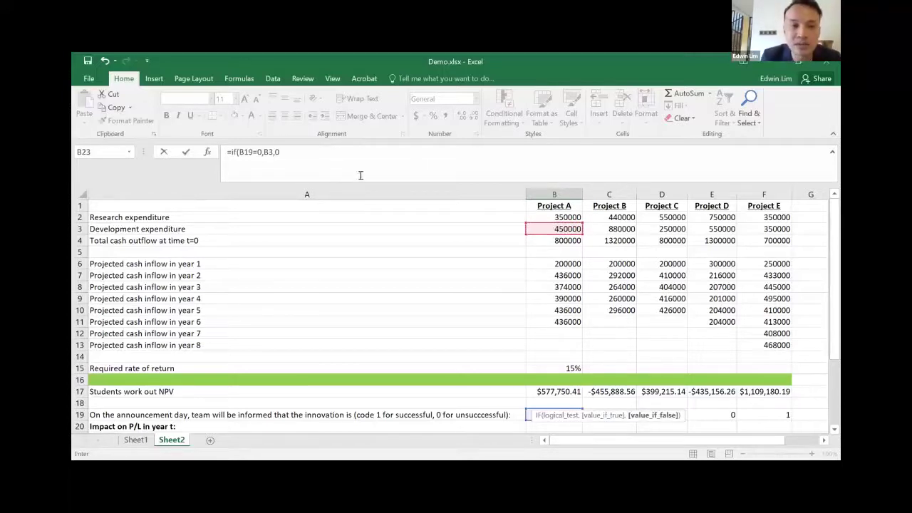
type(")")
left_click(348, 155)
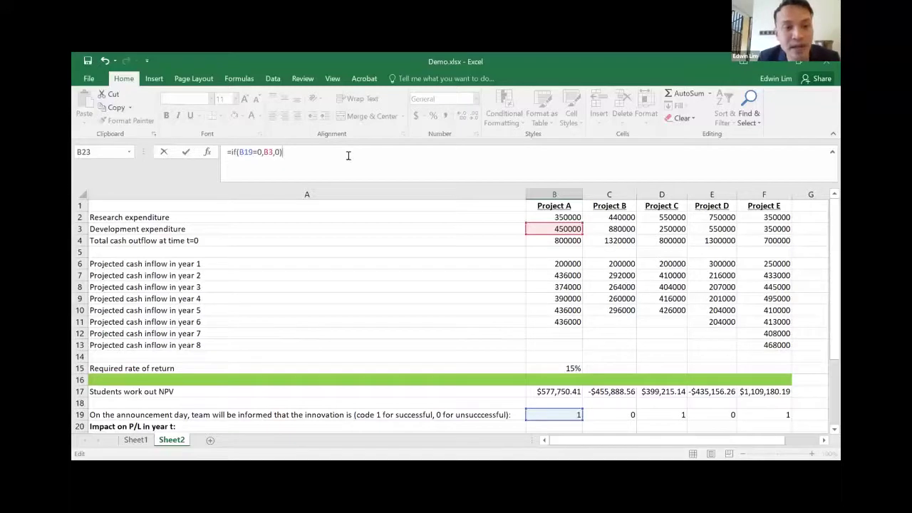
key("Return")
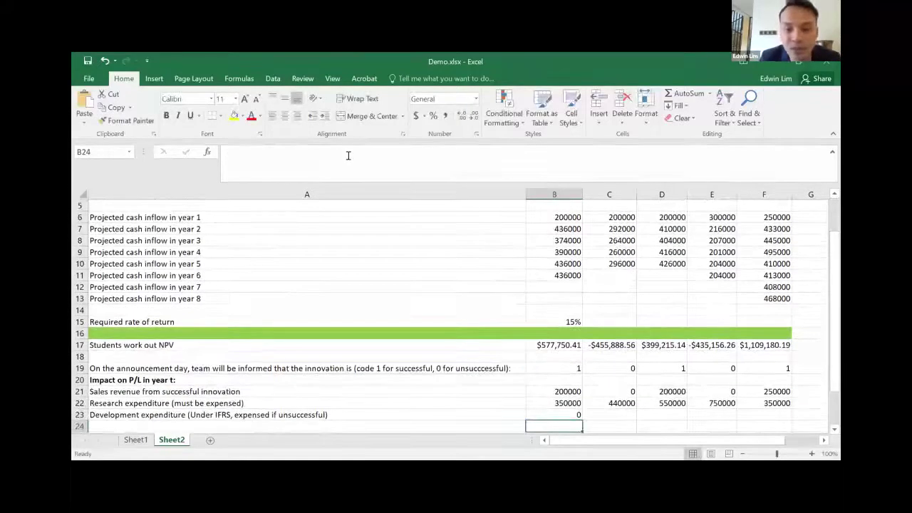
Check B23 against the success code in B19 and copy its development expenditure formula across to F23 for the other projects
left_click(565, 416)
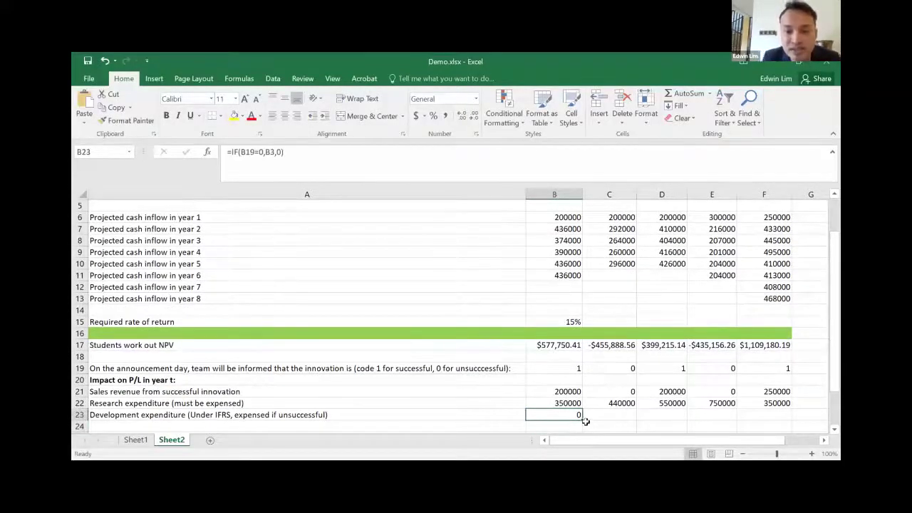
left_click(572, 366)
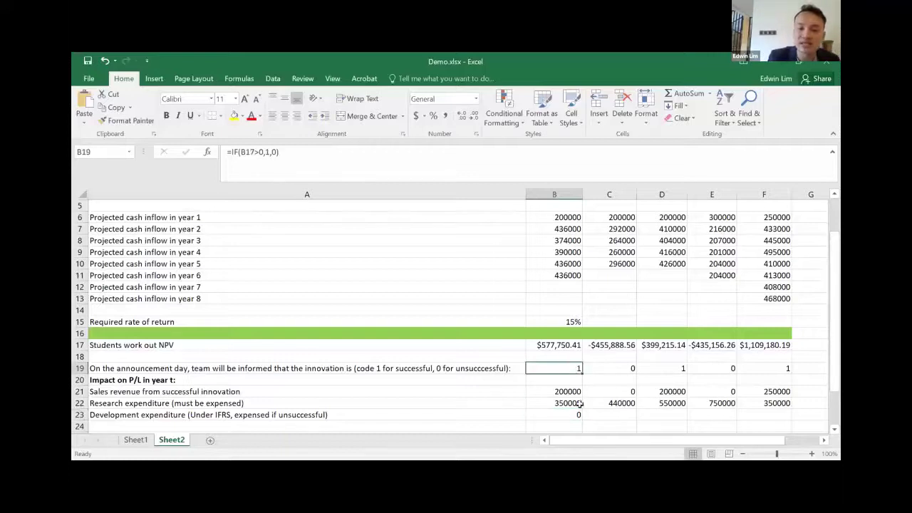
left_click(96, 416)
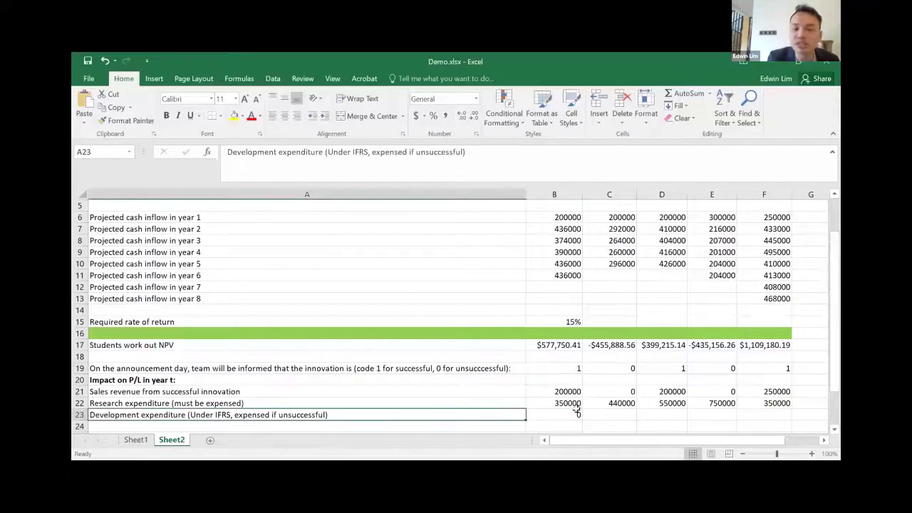
left_click(573, 412)
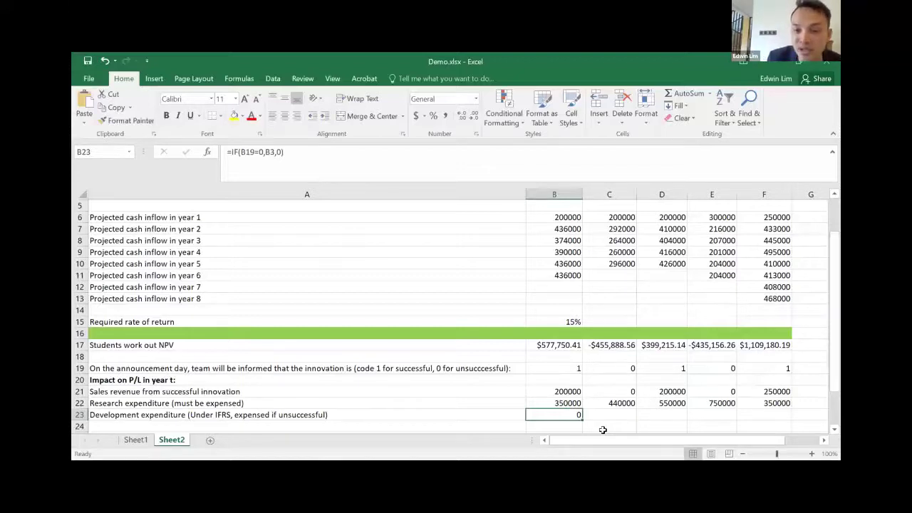
left_click_drag(581, 419, 768, 420)
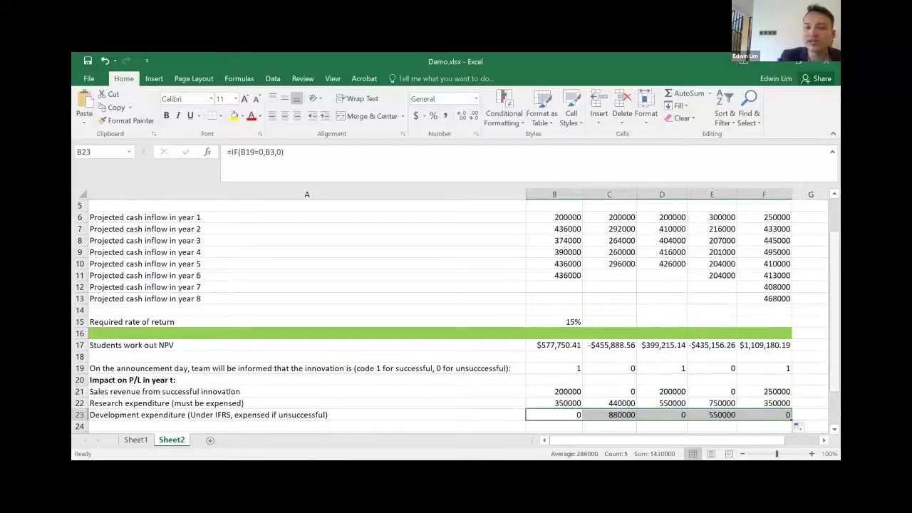
Check the expensed development amounts for Projects B and D in row 23 against their success codes and the row 3 development expenditure
scroll(612, 402, "down", 1)
left_click(611, 402)
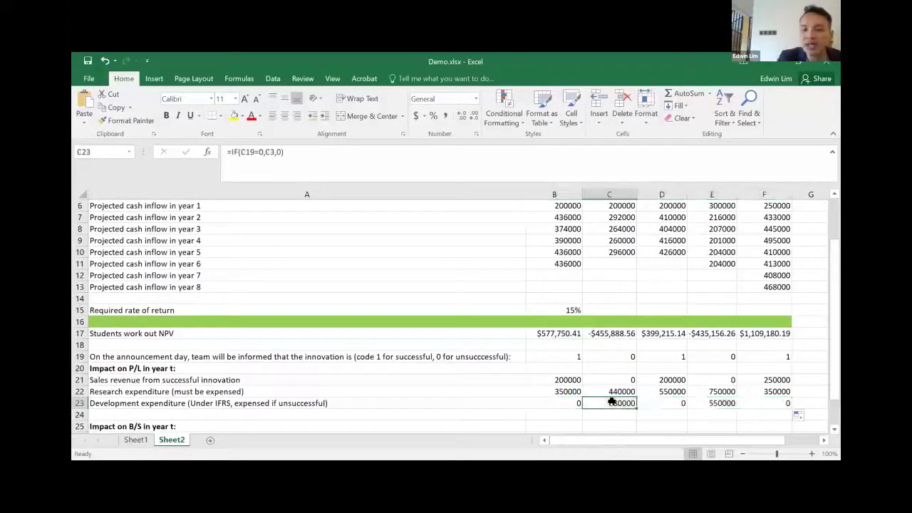
left_click(712, 400)
left_click(630, 354)
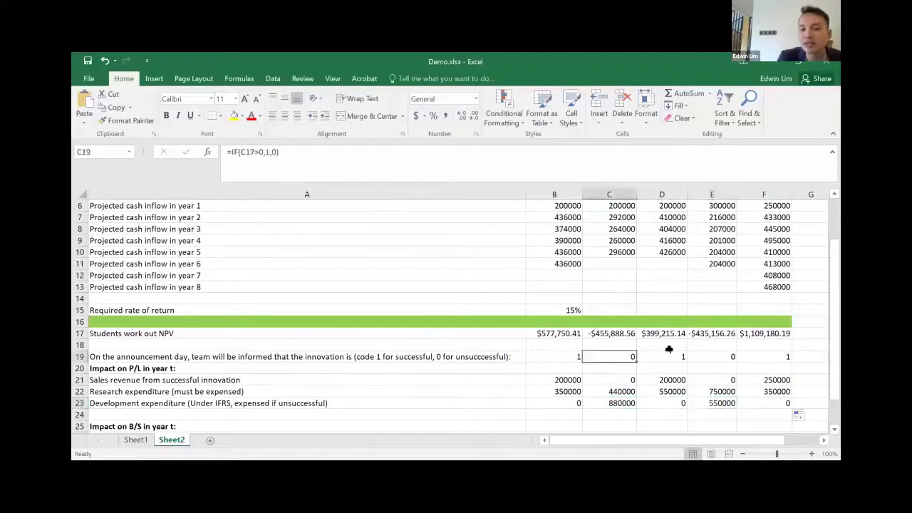
left_click(722, 353)
scroll(820, 228, "up", 2)
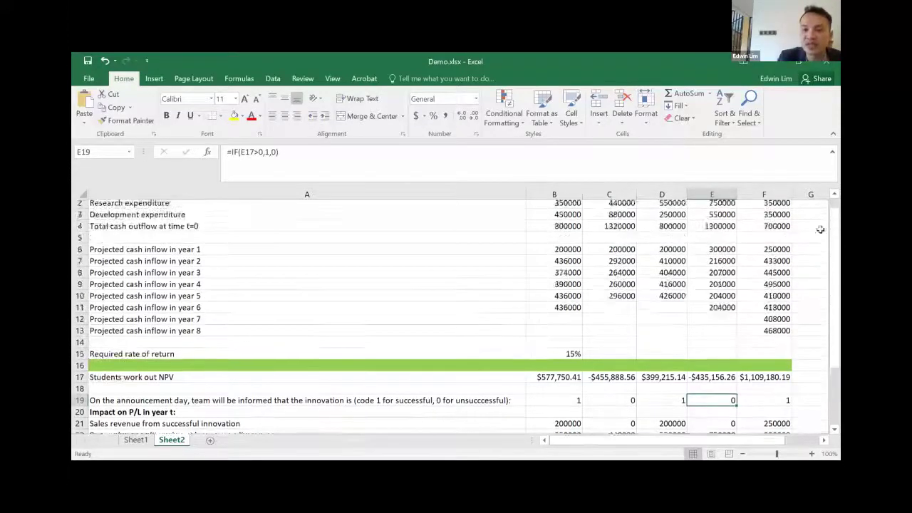
left_click(626, 229)
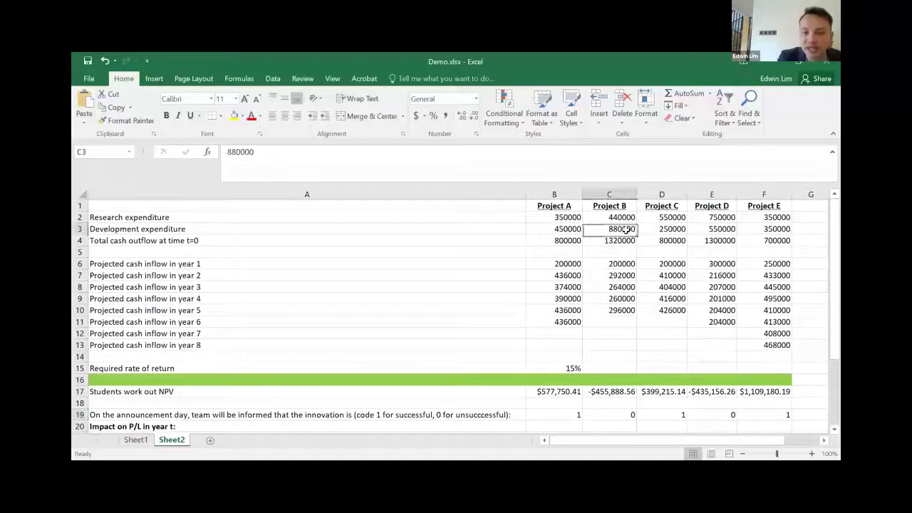
left_click(713, 229)
scroll(819, 342, "down", 3)
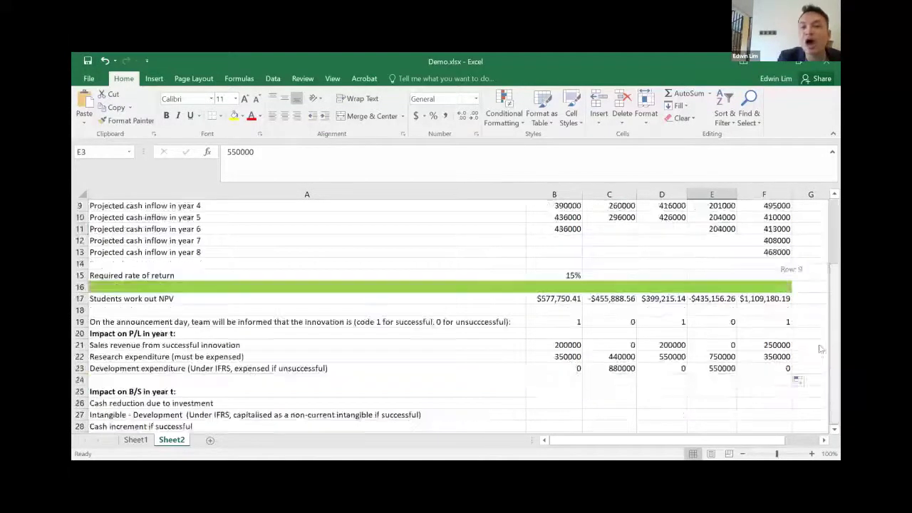
left_click(615, 369)
left_click(712, 368)
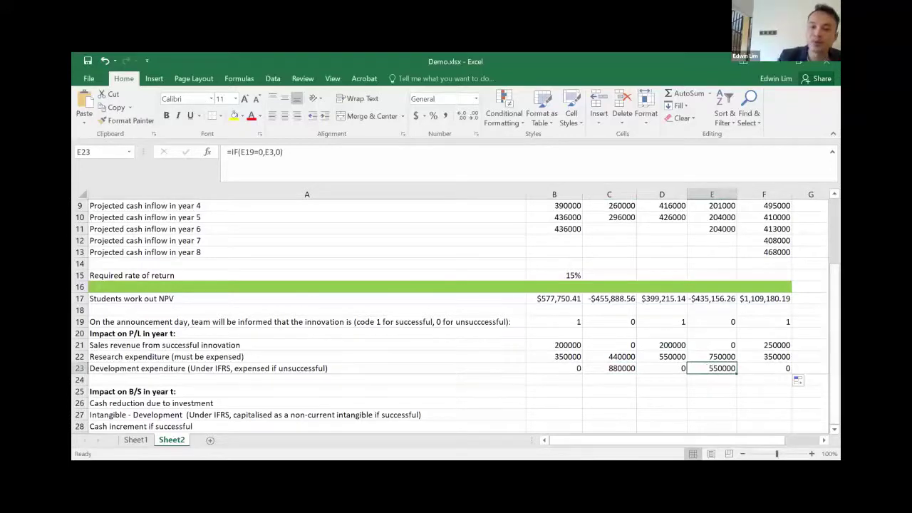
Enter =B4 in B26 for Project A's cash reduction due to investment and copy the formula across to F26
scroll(833, 357, "down", 1)
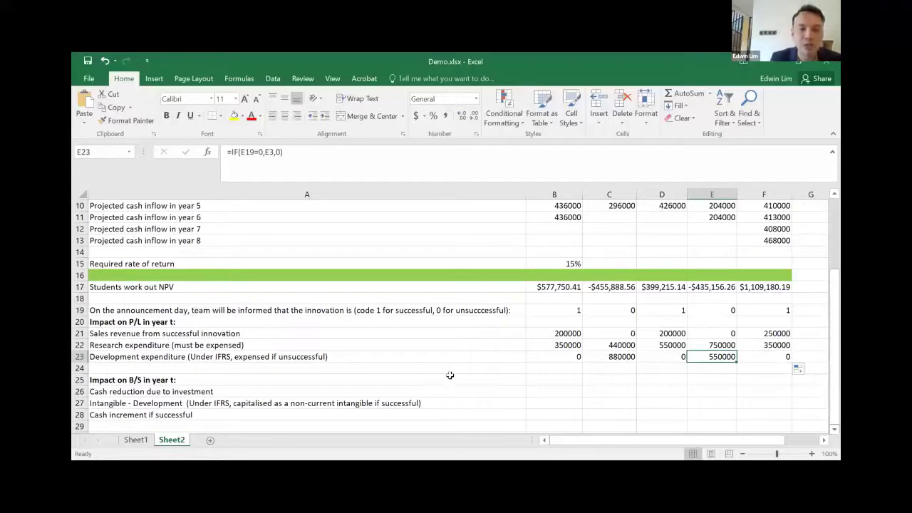
left_click(552, 388)
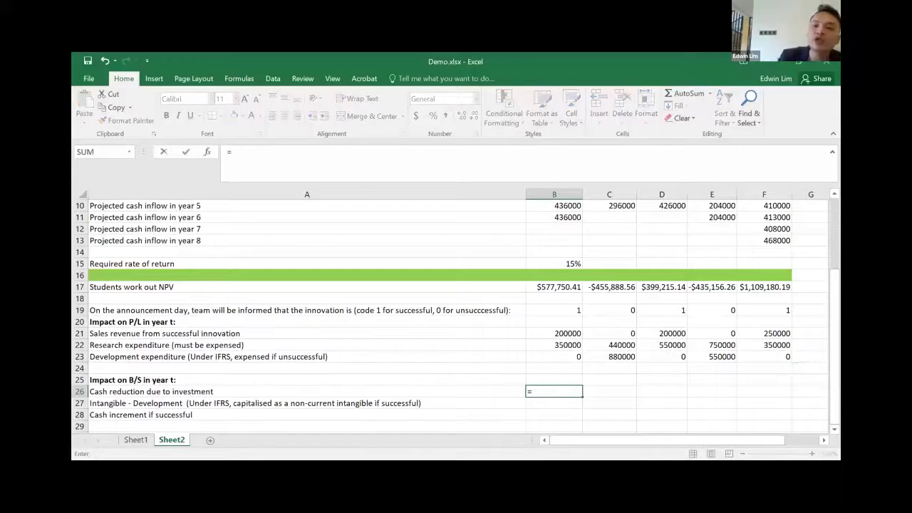
scroll(457, 313, "up", 3)
left_click(568, 238)
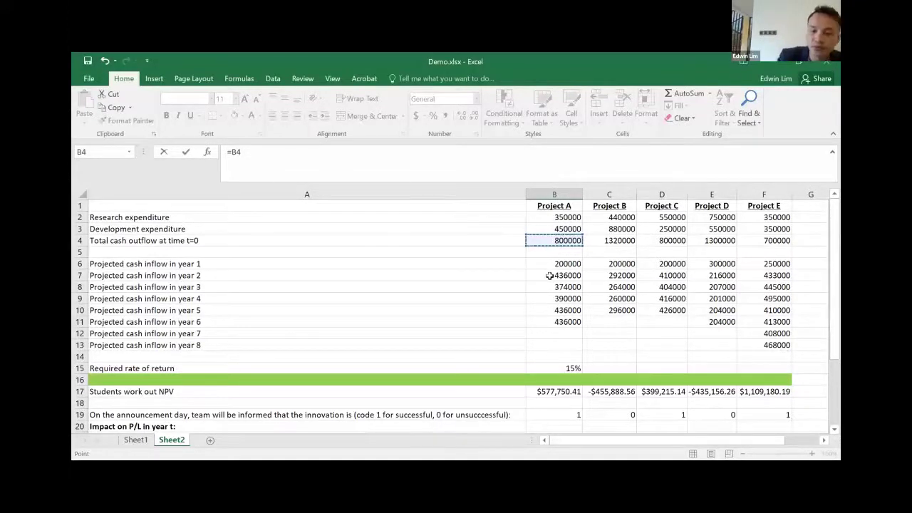
key("Return")
left_click(560, 414)
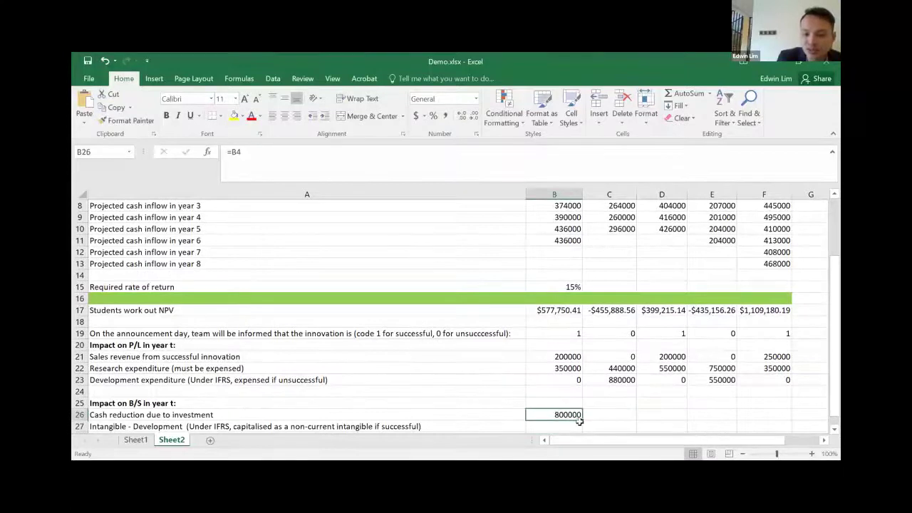
left_click_drag(582, 421, 784, 415)
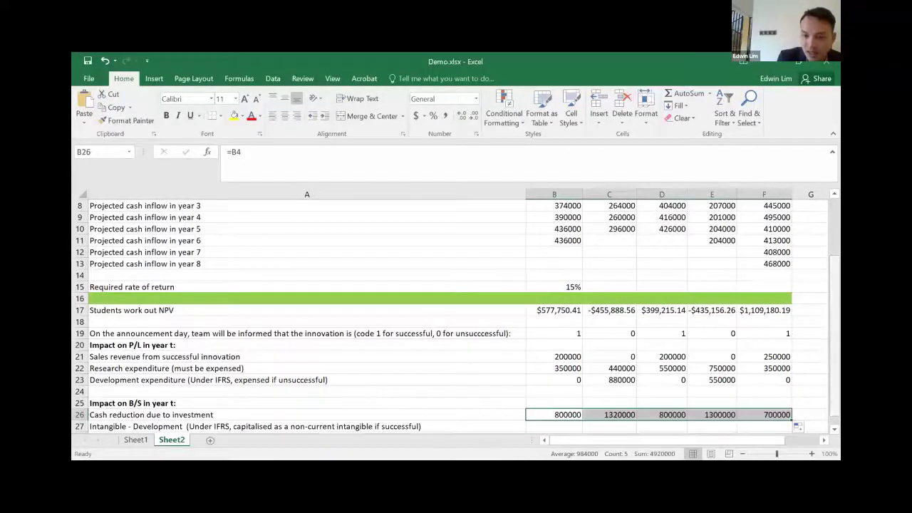
Enter =IF(B19=1,B3,0) in B27 to capitalise Project A's development expenditure as an intangible when its success code is 1
scroll(612, 425, "down", 1)
left_click(576, 417)
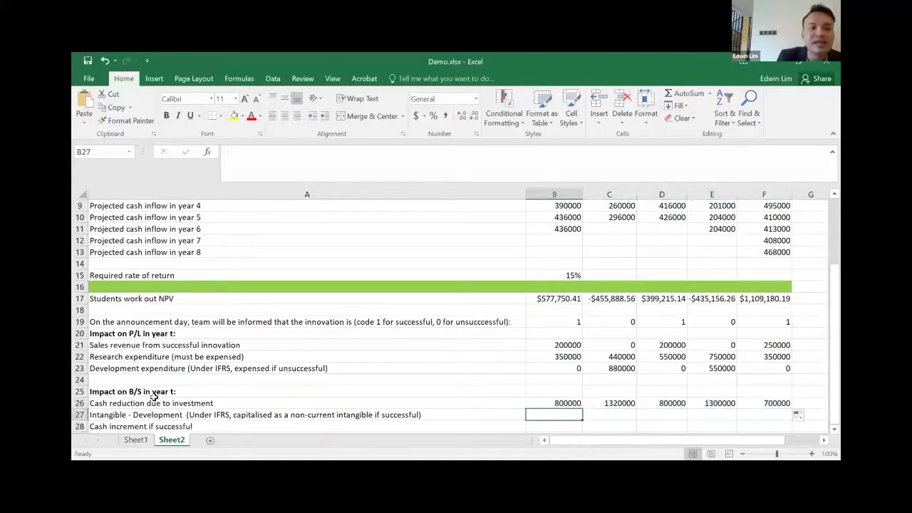
left_click(112, 414)
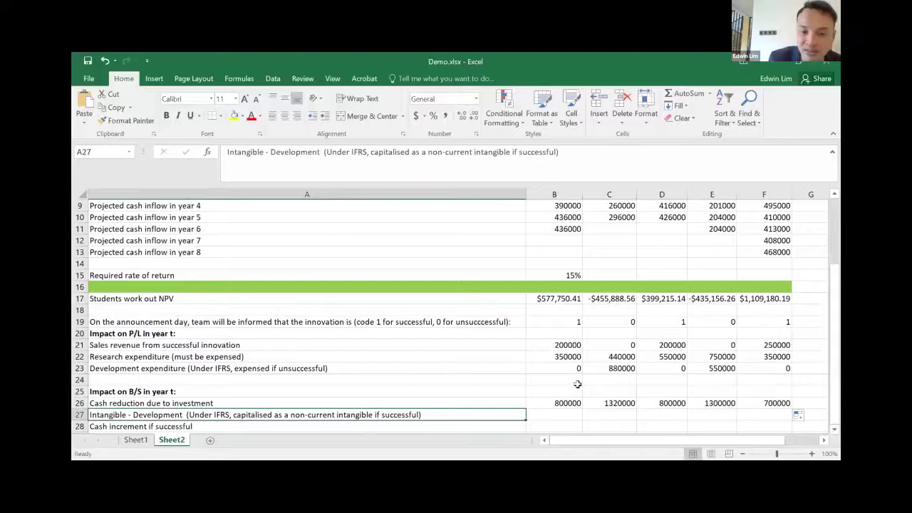
left_click(550, 413)
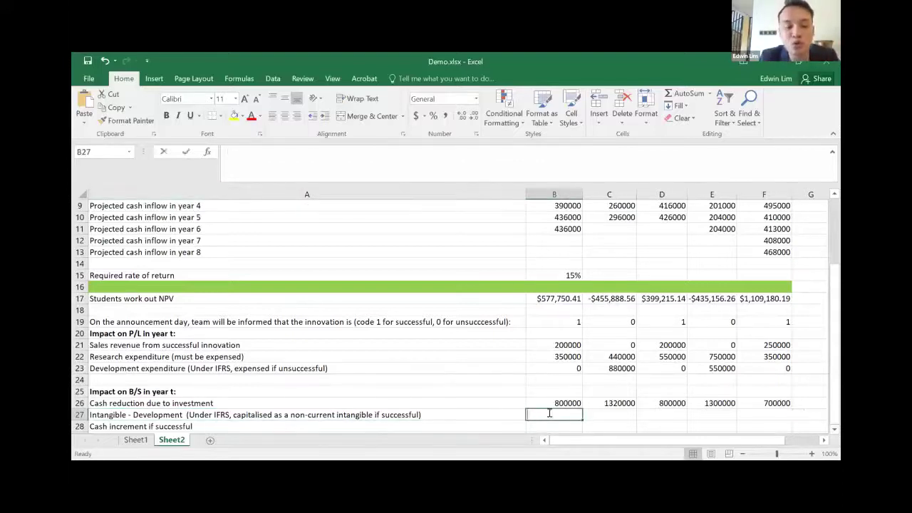
type("=if")
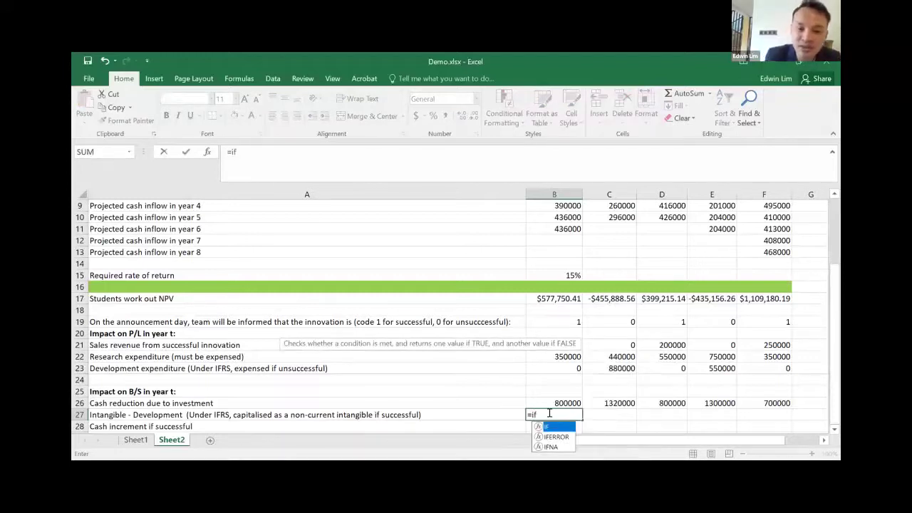
type("(")
left_click(563, 321)
type("=1")
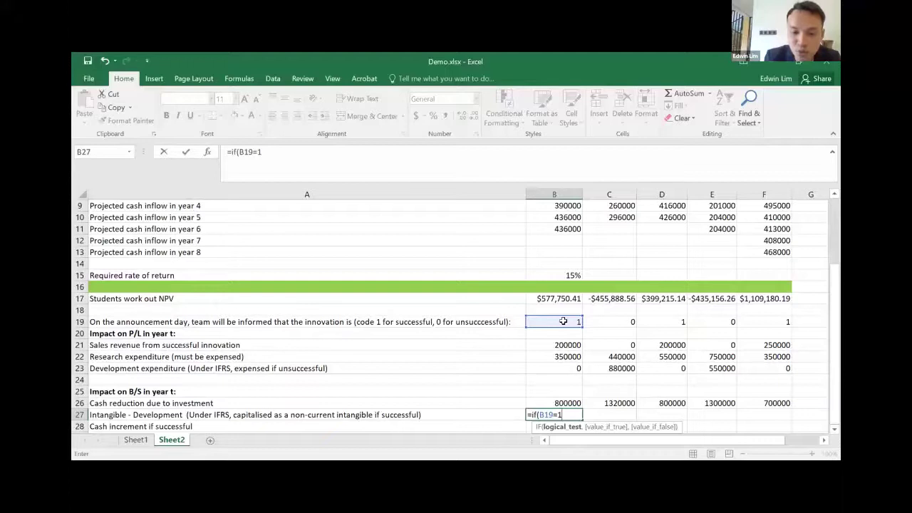
type(",")
scroll(542, 314, "up", 3)
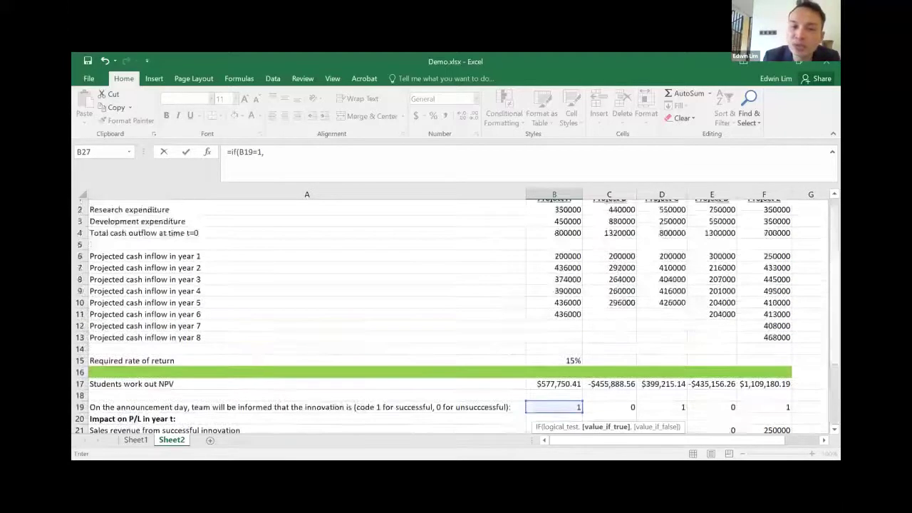
left_click(563, 229)
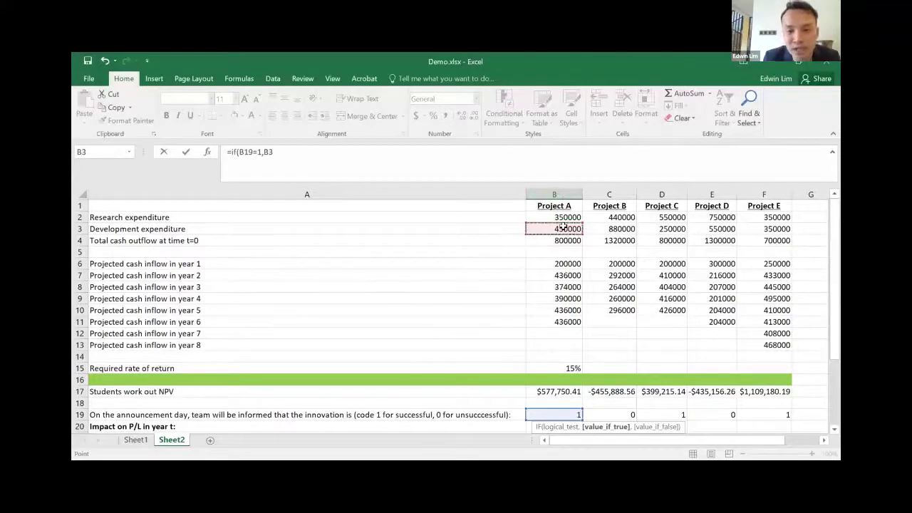
type(",0")
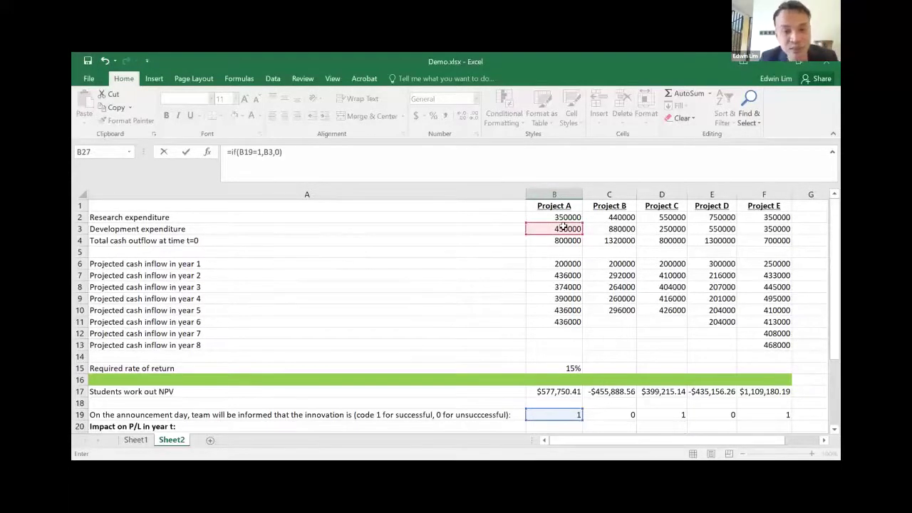
key("Return")
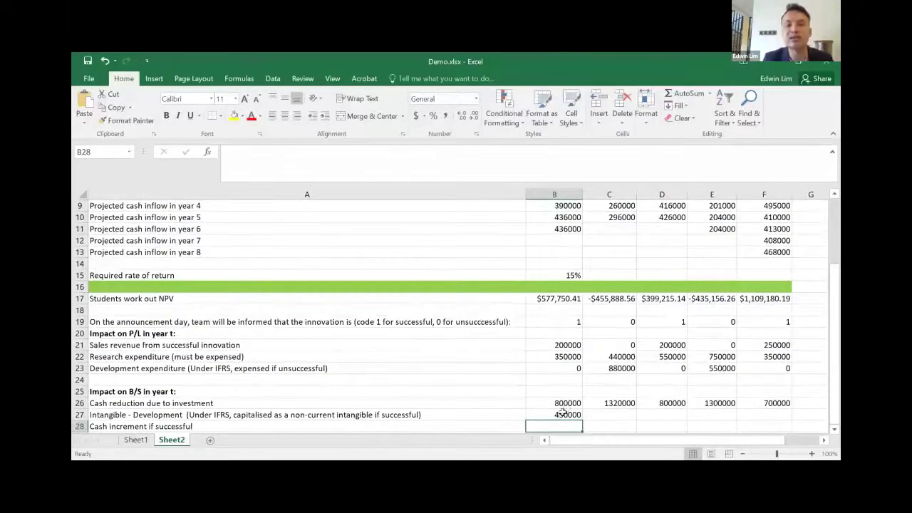
Copy the capitalised development intangible formula from B27 across to F27 for the other projects
left_click(563, 413)
left_click(572, 321)
left_click(572, 413)
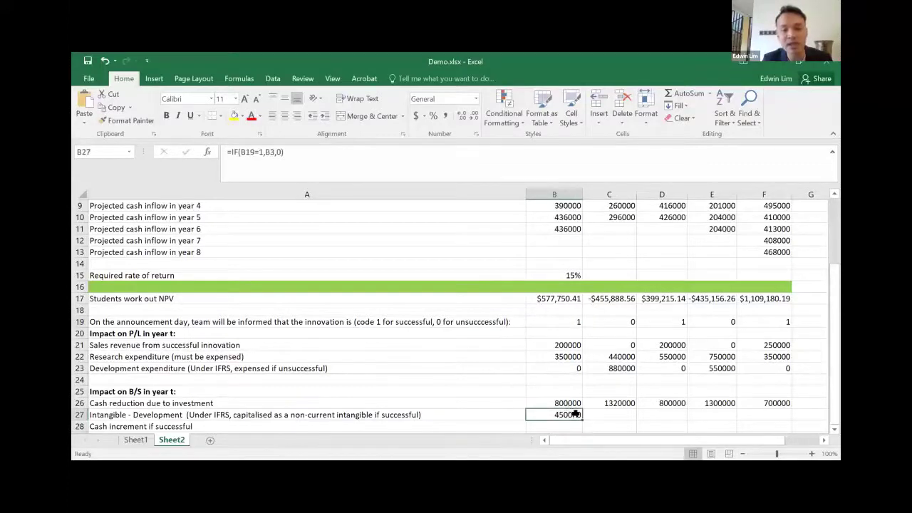
left_click_drag(583, 420, 766, 421)
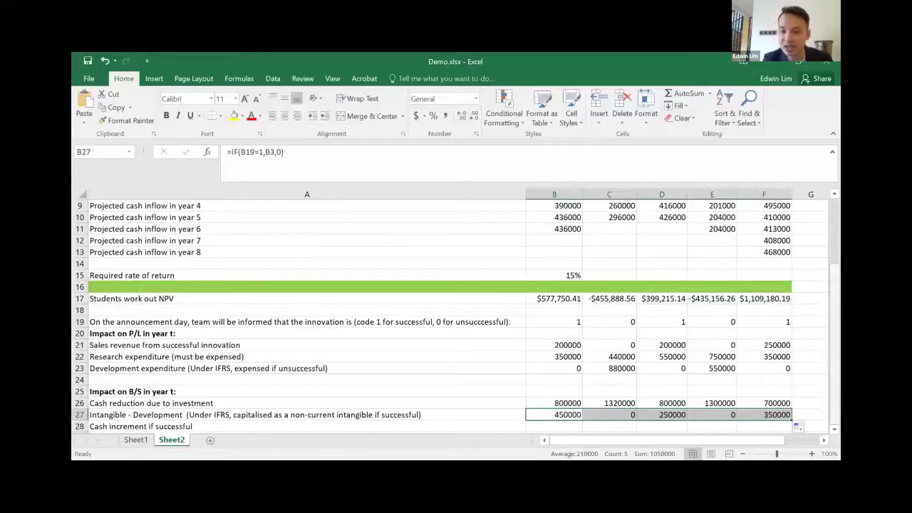
Check the capitalised development amounts and formulas in row 27 for Projects B, C, D and E
left_click(664, 417)
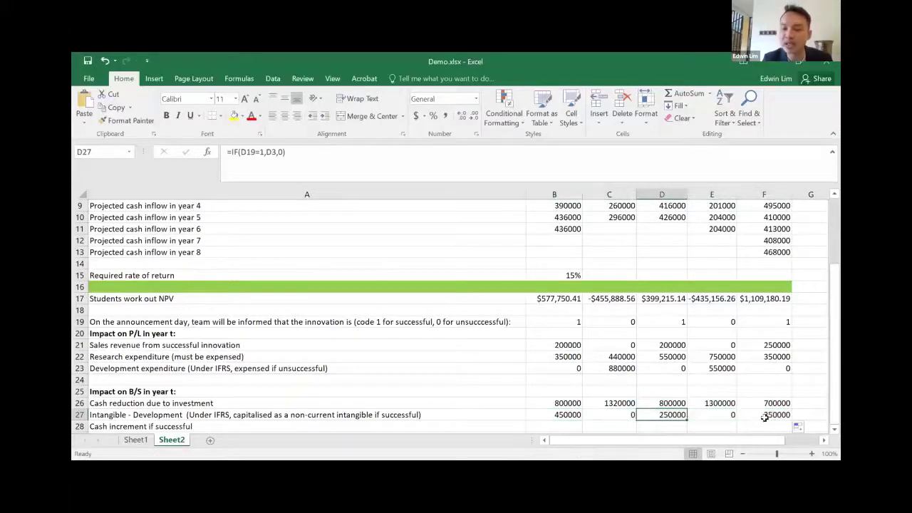
left_click(767, 416)
left_click(677, 416)
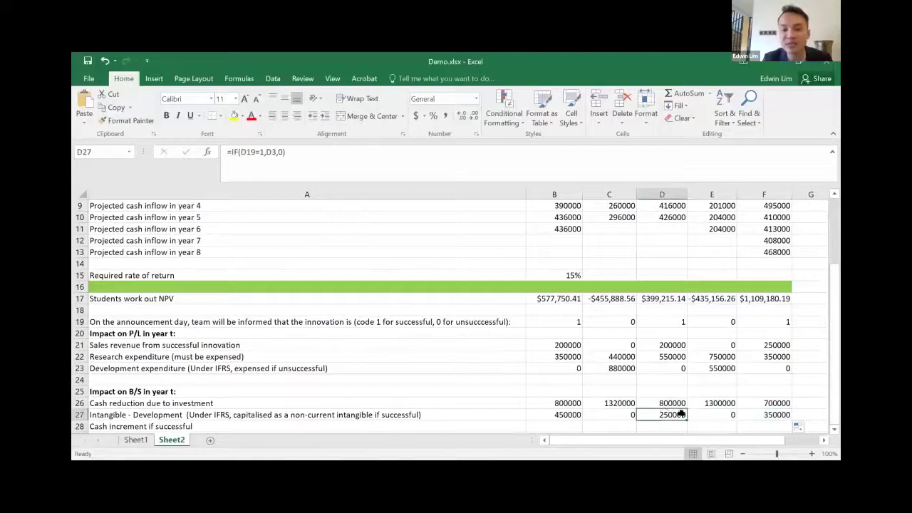
left_click(762, 411)
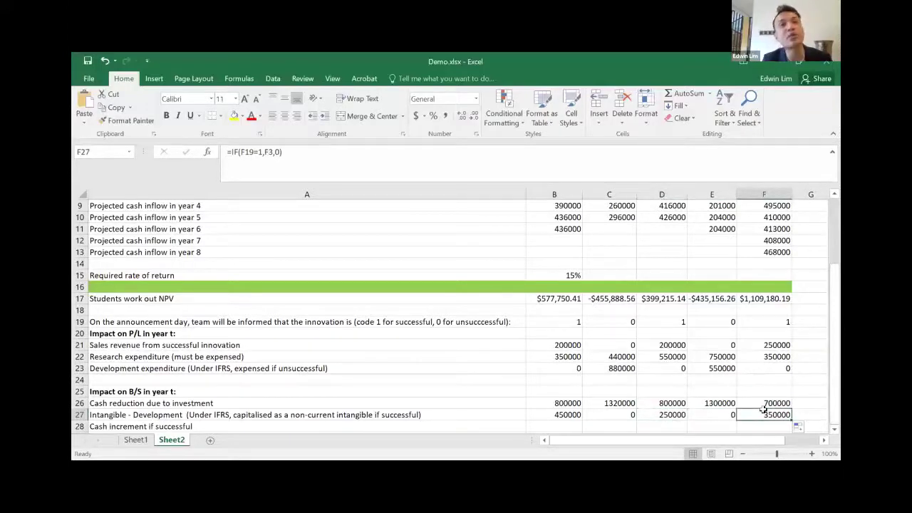
left_click(614, 416)
left_click(707, 414)
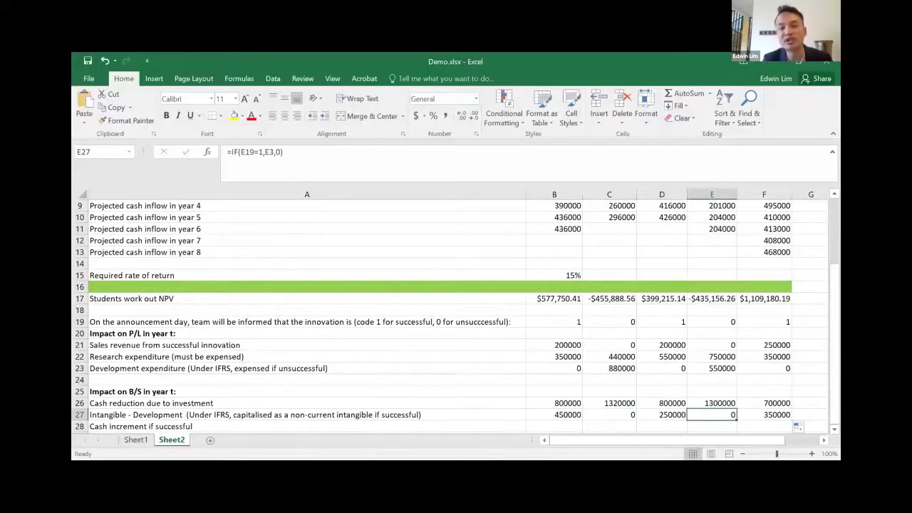
Enter =B21 in B28 for Project A's cash increment if successful and copy the formula across to F28
scroll(456, 313, "down", 1)
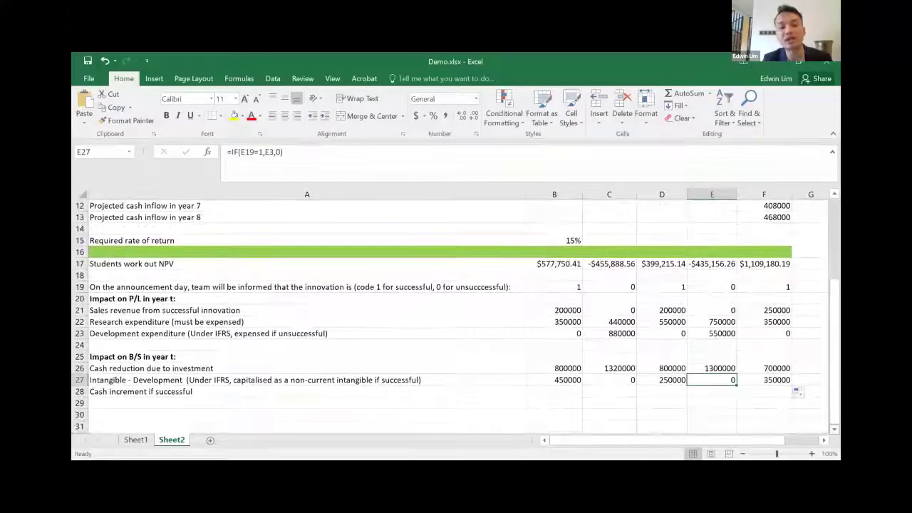
left_click(572, 386)
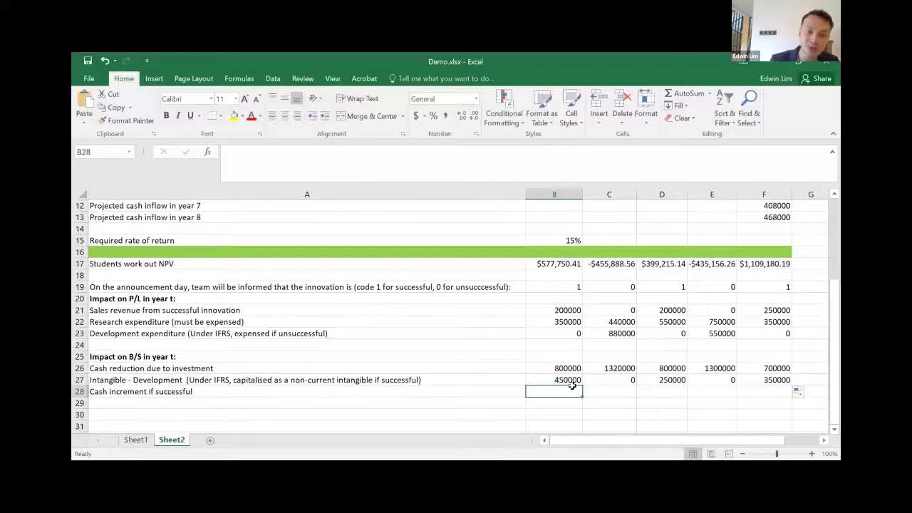
type("=")
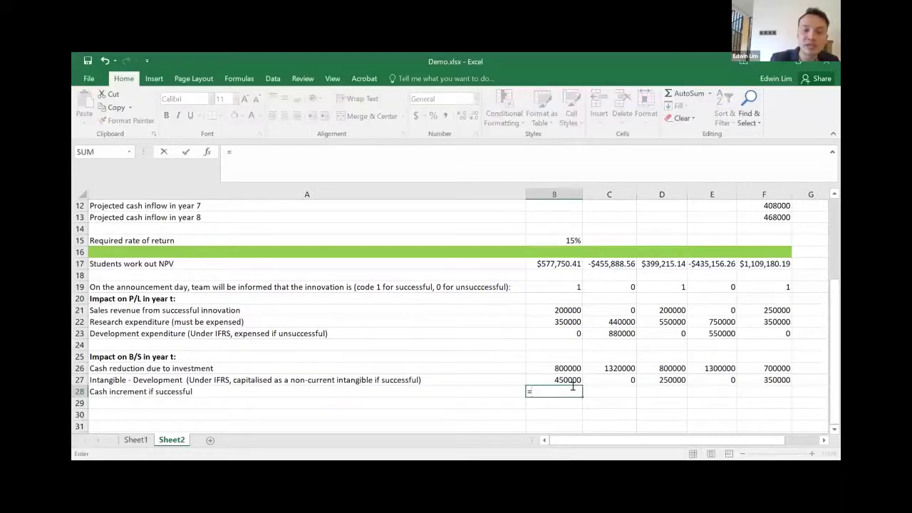
left_click(563, 308)
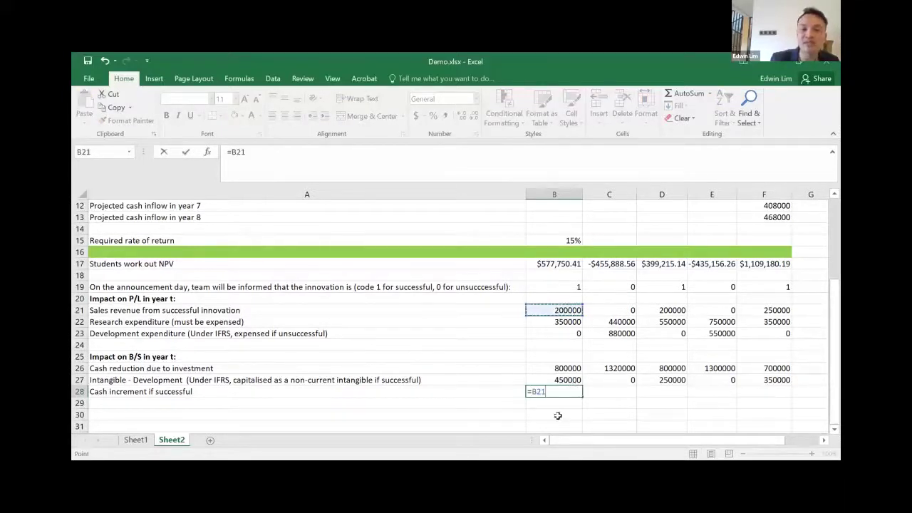
key("Return")
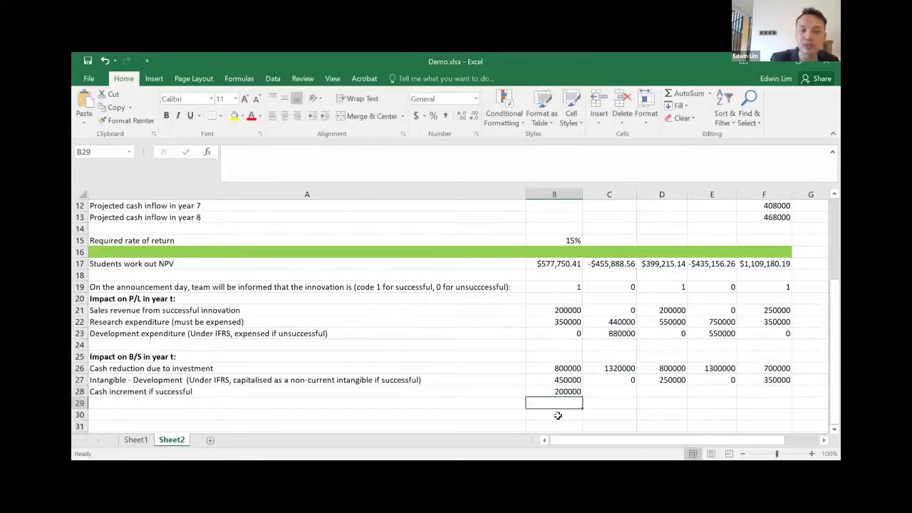
left_click(576, 392)
left_click_drag(583, 397, 758, 413)
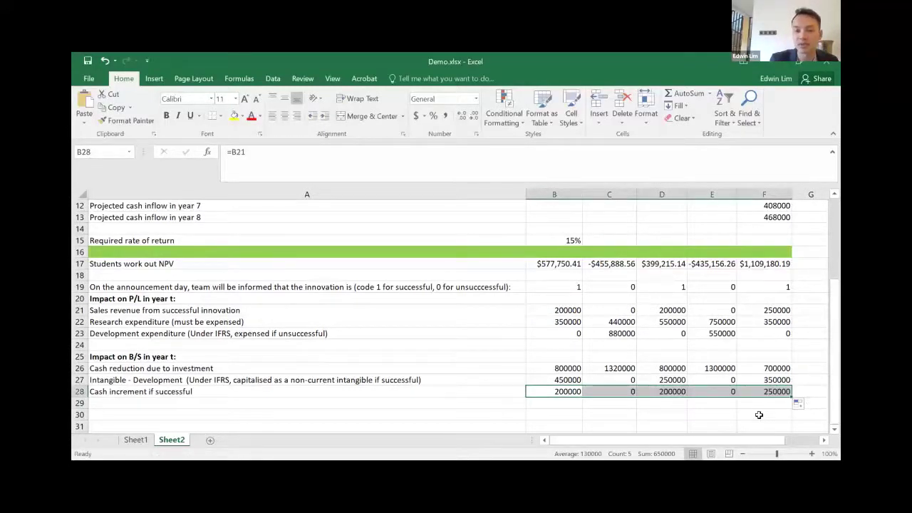
left_click(759, 415)
mouse_move(834, 399)
left_mouse_down()
mouse_move(834, 365)
mouse_move(834, 399)
left_mouse_up()
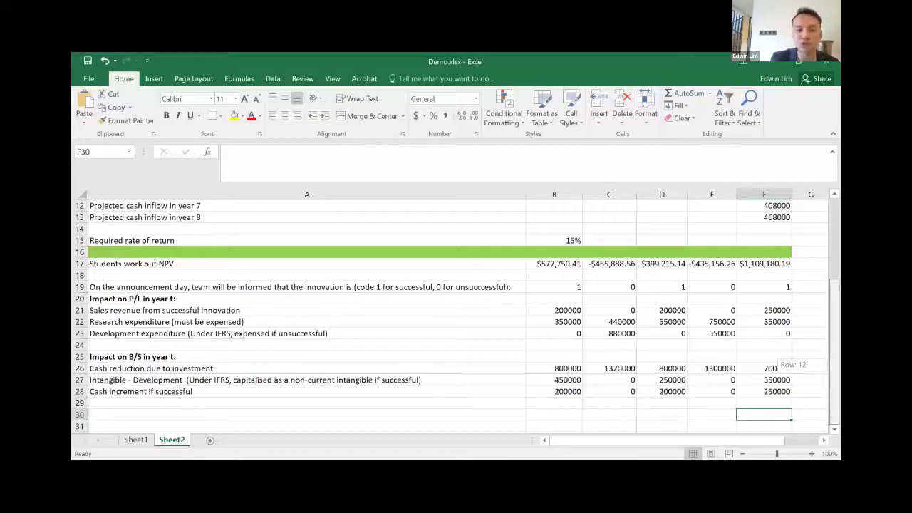
left_click_drag(834, 399, 834, 364)
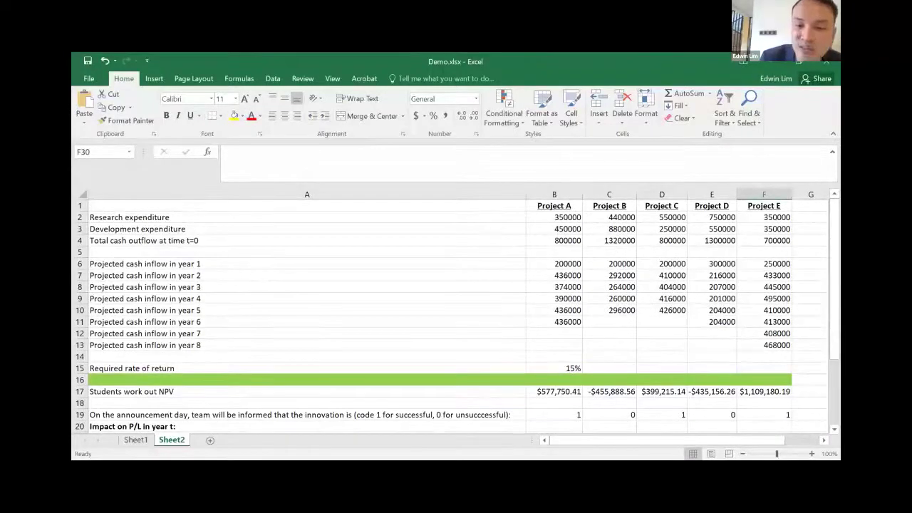
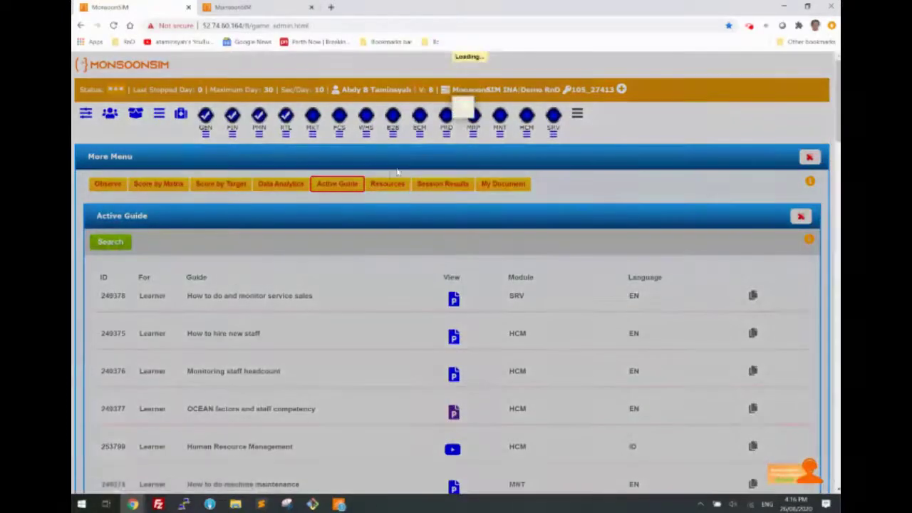
Switch to MonsoonSIM, search the Active Guide for Intell and open the RnD - Intellectual Capital guide
left_click(111, 243)
left_click(428, 142)
type("hcm")
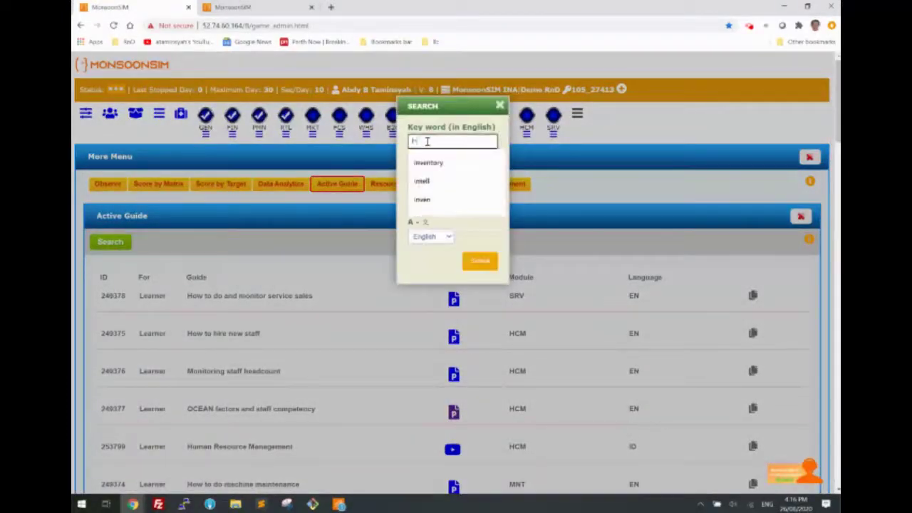
key("Return")
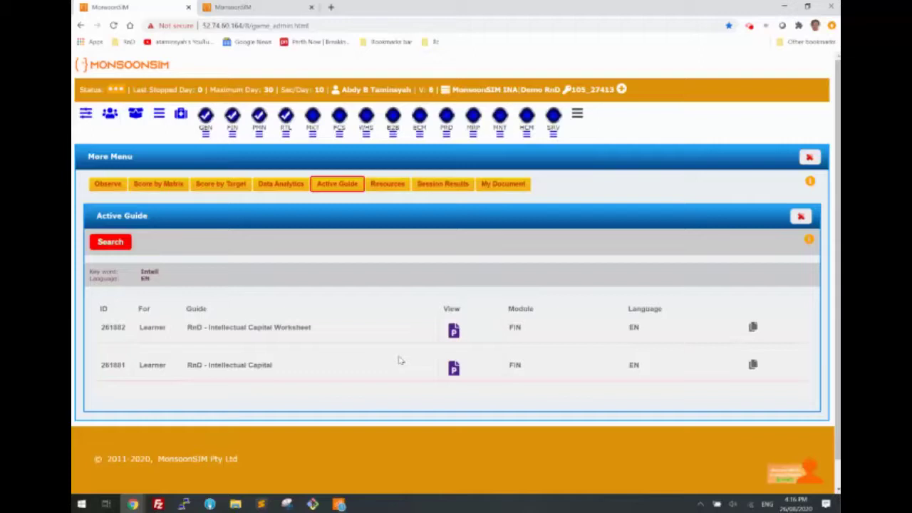
left_click(454, 368)
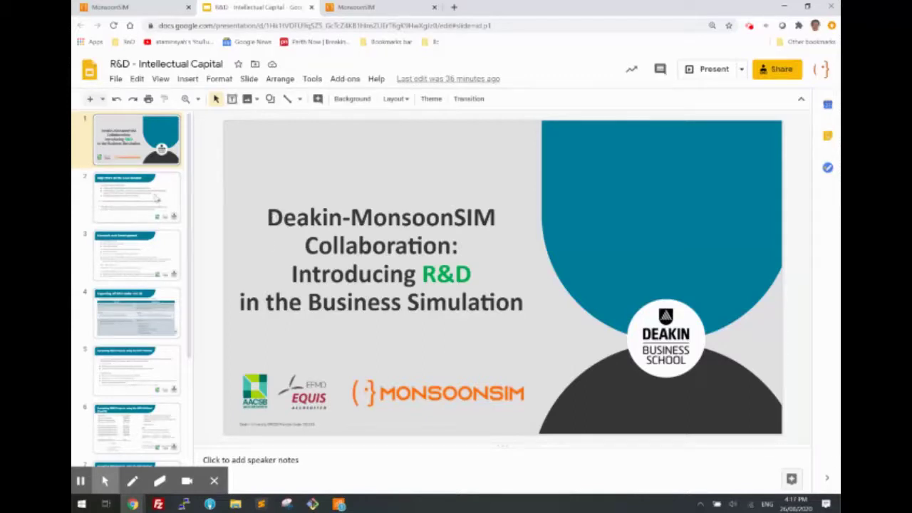
Review slides 5 to 7 on evaluating R&D projects using the NPV method and close the presentation
scroll(157, 198, "down", 5)
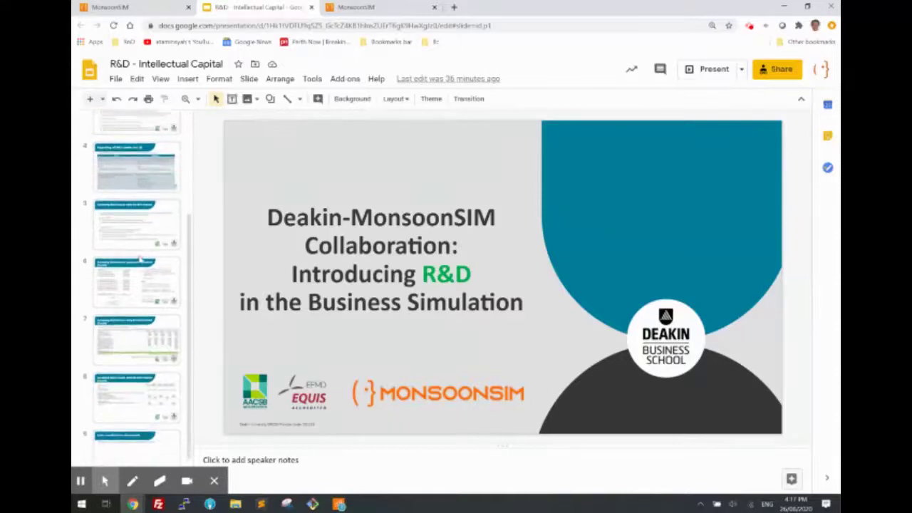
left_click(155, 167)
left_click(159, 221)
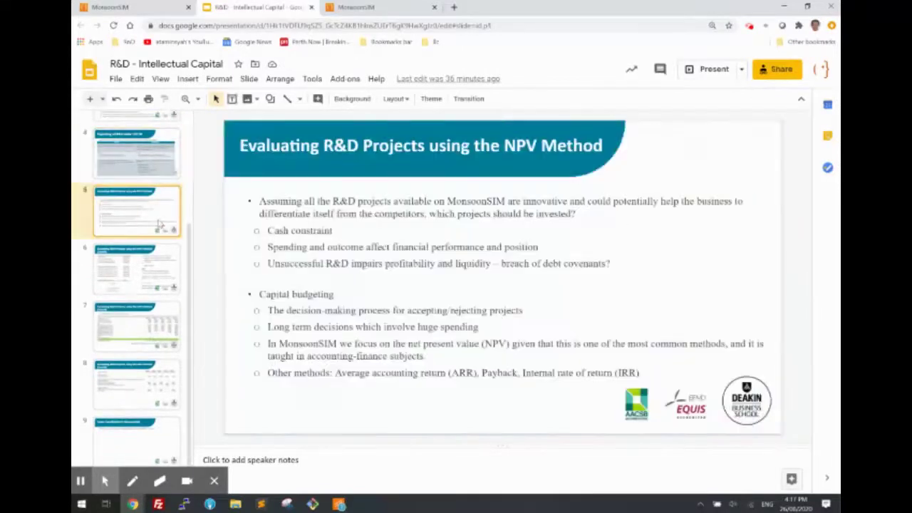
left_click(161, 269)
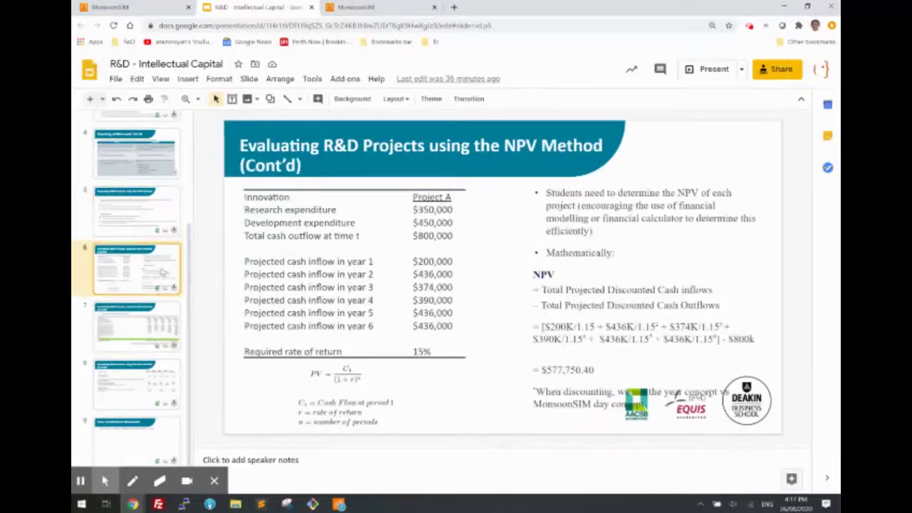
left_click(156, 323)
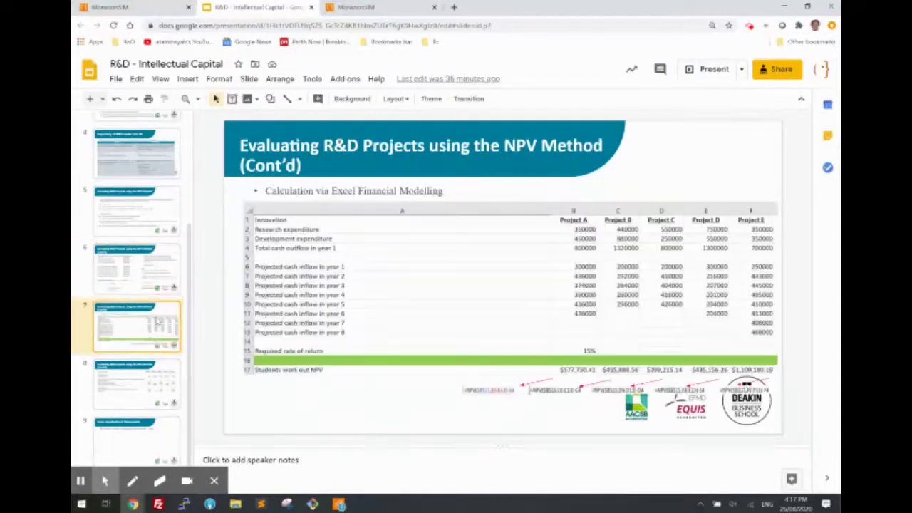
scroll(156, 318, "up", 3)
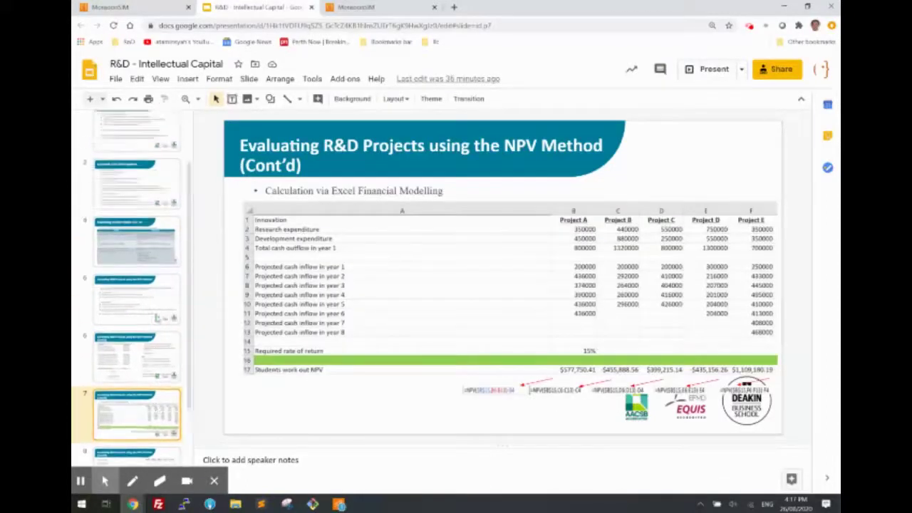
scroll(157, 319, "down", 3)
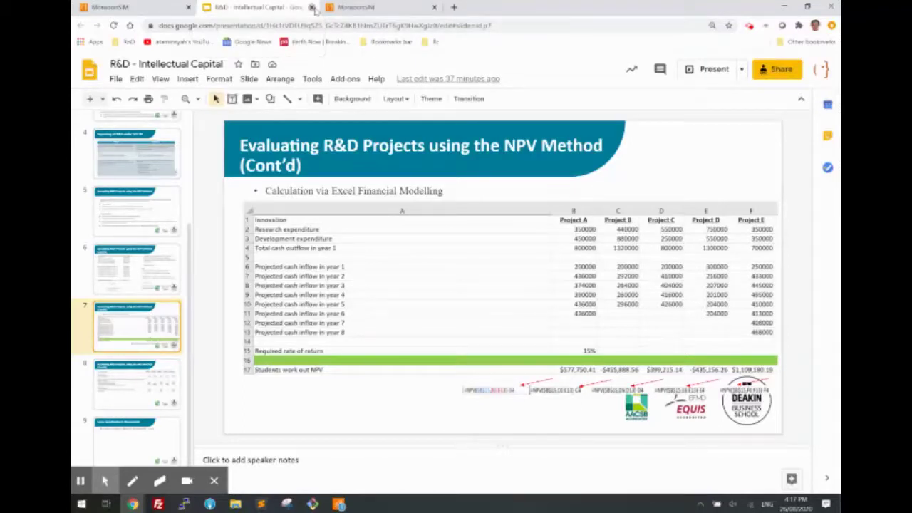
left_click(312, 7)
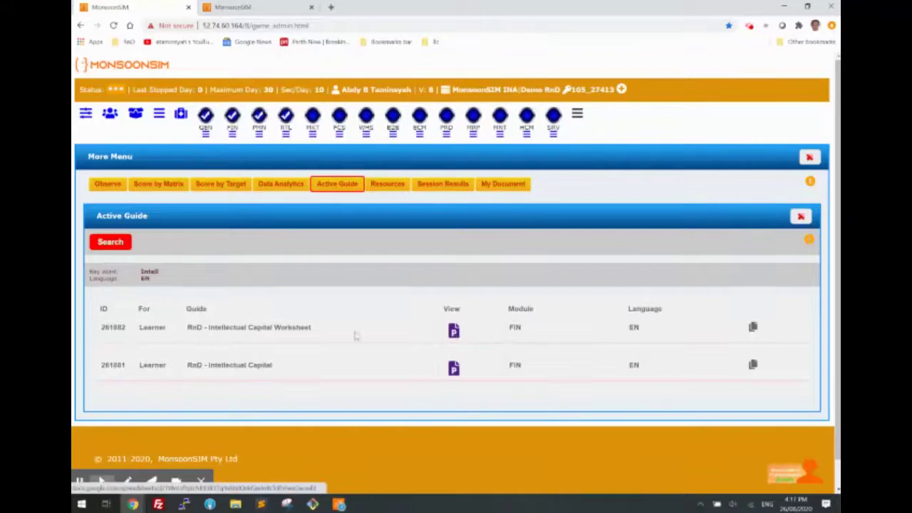
View the RnD - Intellectual Capital Worksheet from the guide list, closing both the worksheet and the Active Guide when finished
left_click(454, 332)
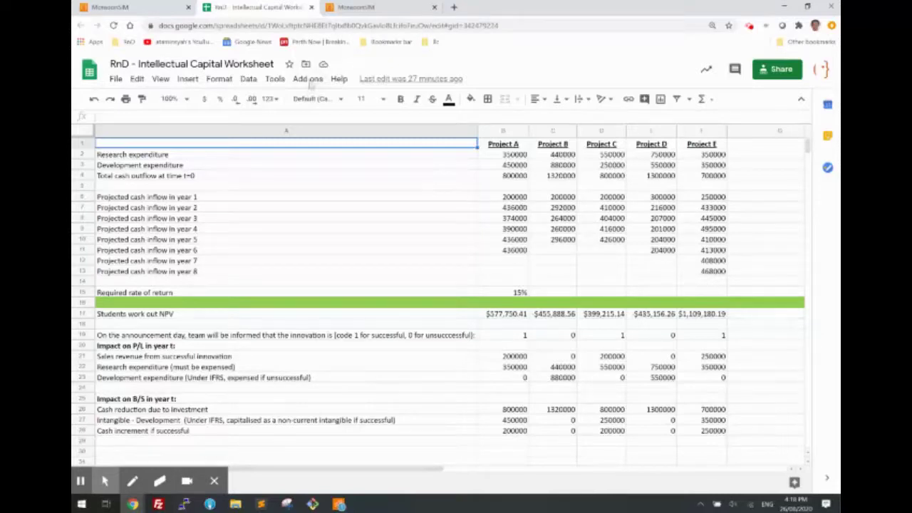
left_click(311, 7)
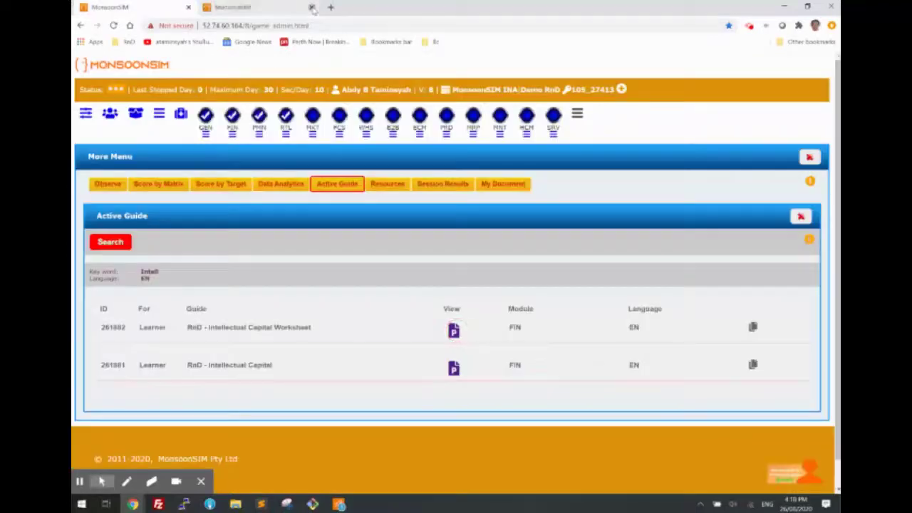
left_click(806, 218)
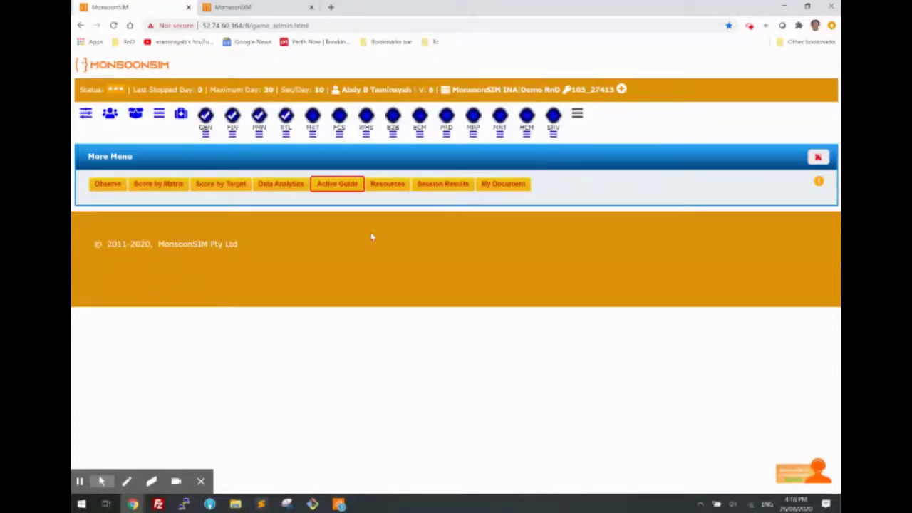
Open the FIN game parameters and examine the description and setting of Research and Development Allow
left_click(722, 152)
left_click(233, 135)
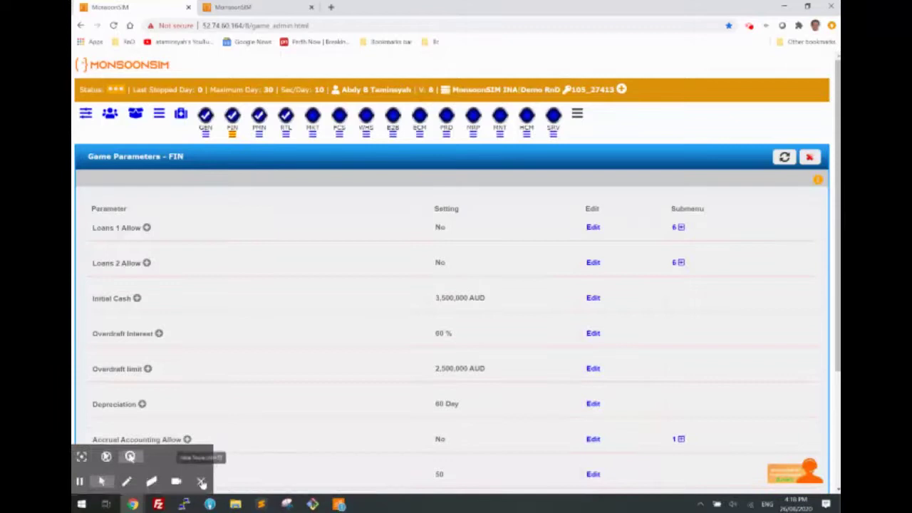
scroll(305, 399, "down", 3)
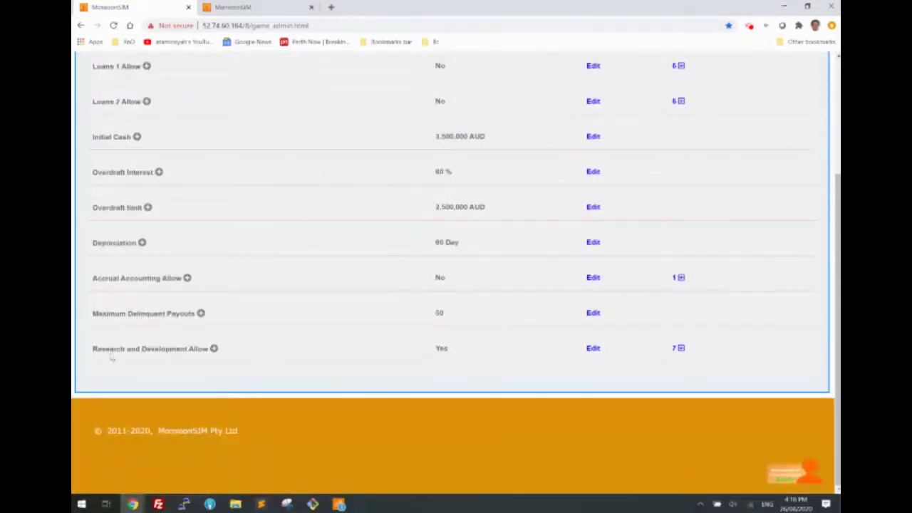
left_click(214, 350)
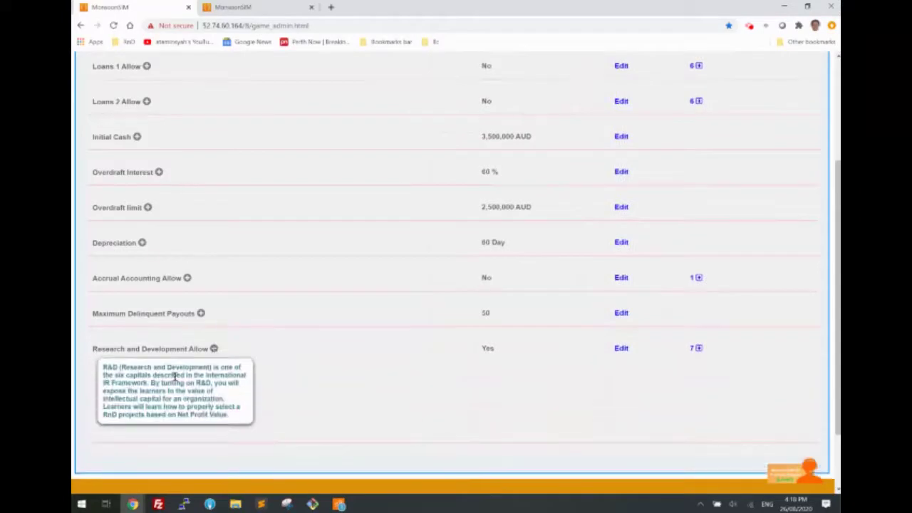
left_click(214, 349)
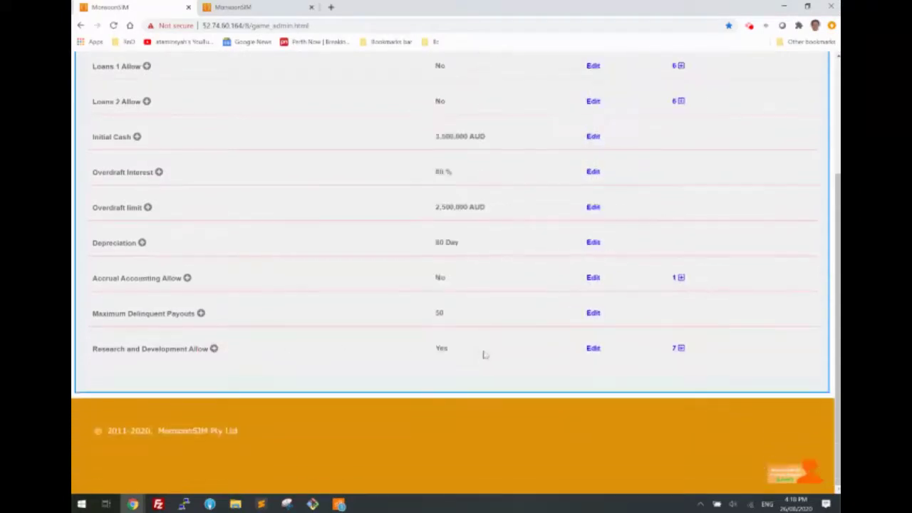
double_click(439, 349)
scroll(484, 341, "up", 3)
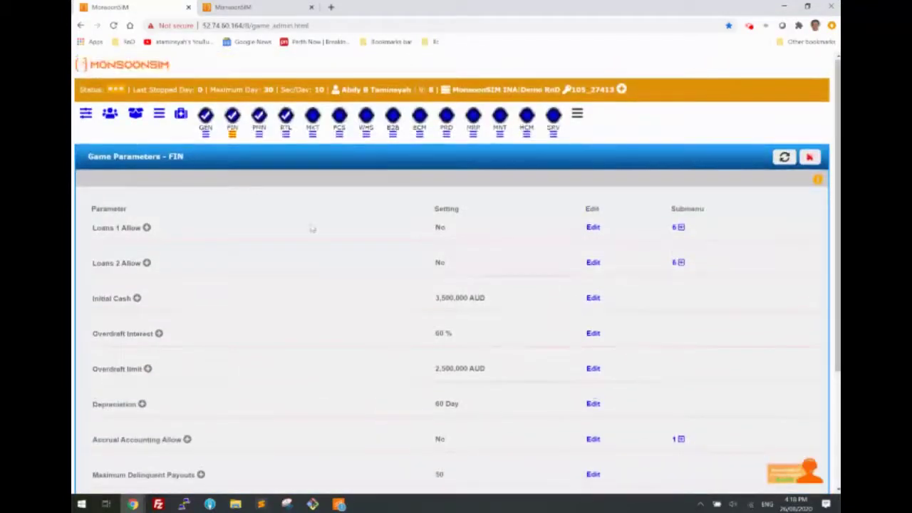
Open the management view for teams and learners and visit team T4's player page
left_click(110, 115)
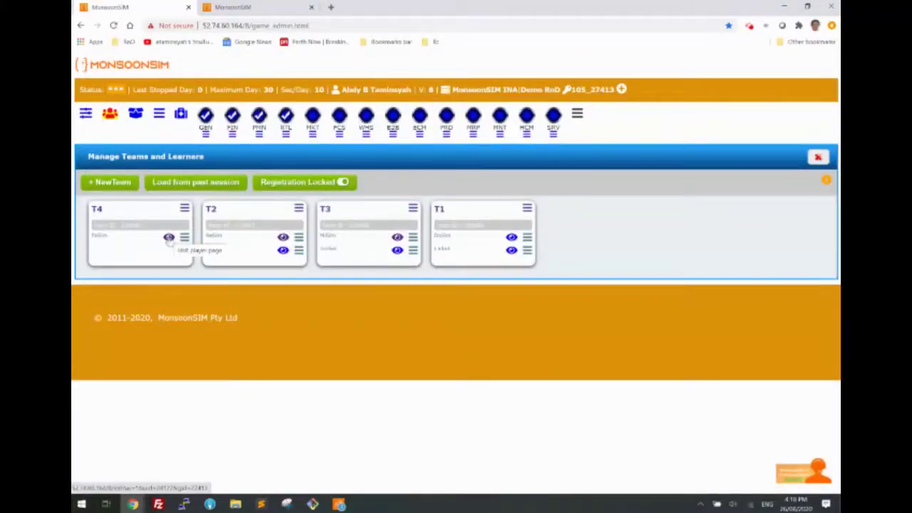
left_click(169, 238)
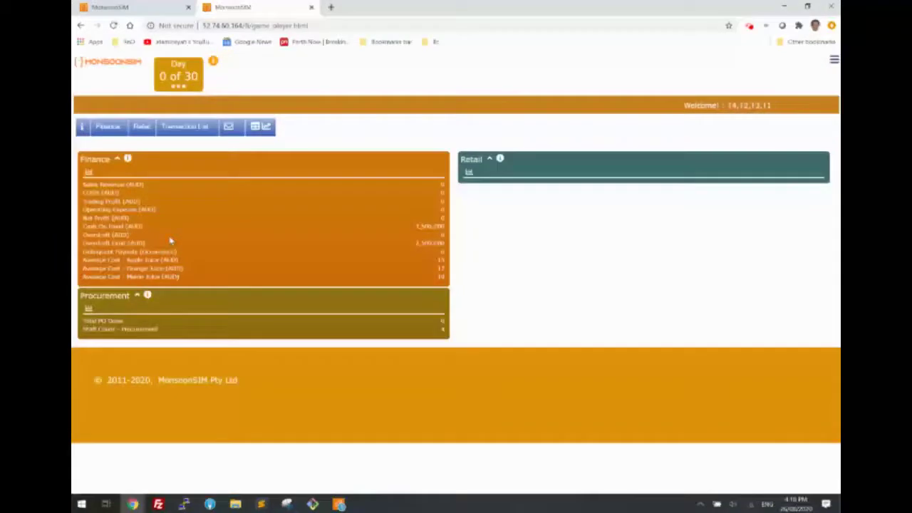
Open the team's Research and Development page under Finance, highlighting the opening sentences of the CEO notice and skimming the listed projects
left_click(107, 126)
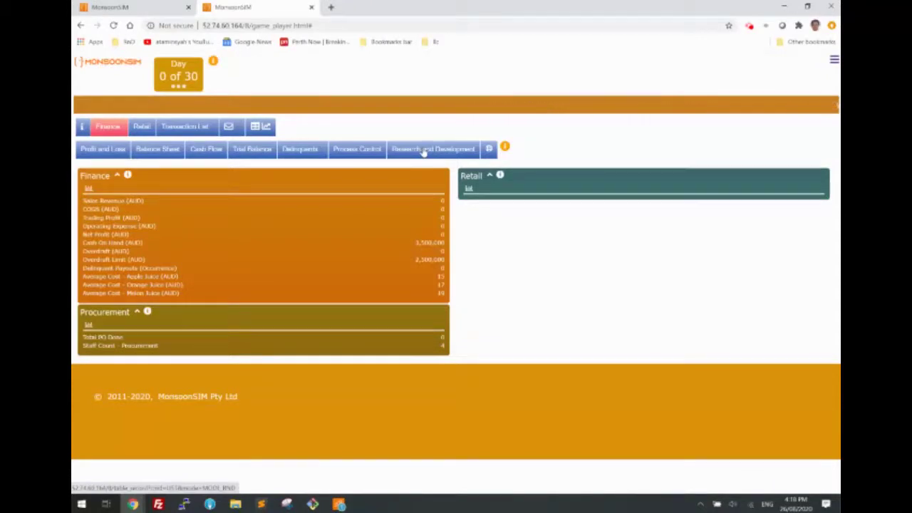
left_click(424, 151)
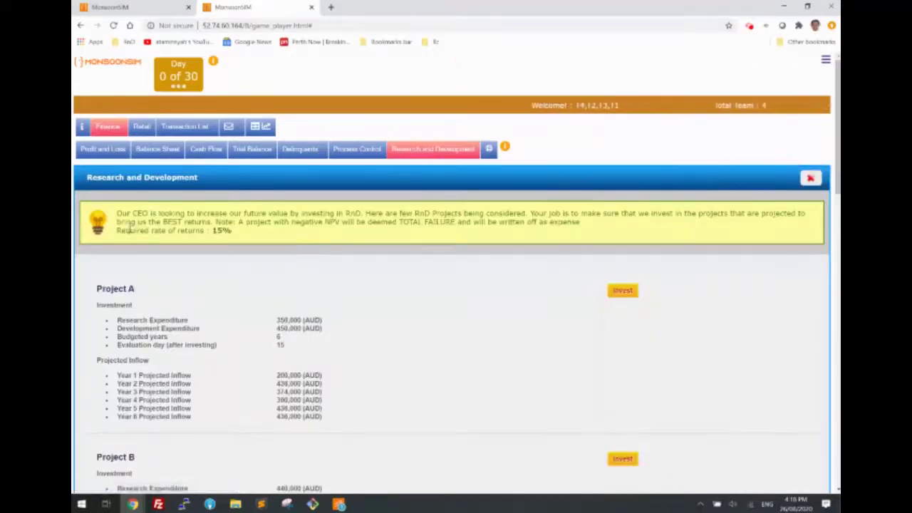
left_click_drag(118, 213, 366, 214)
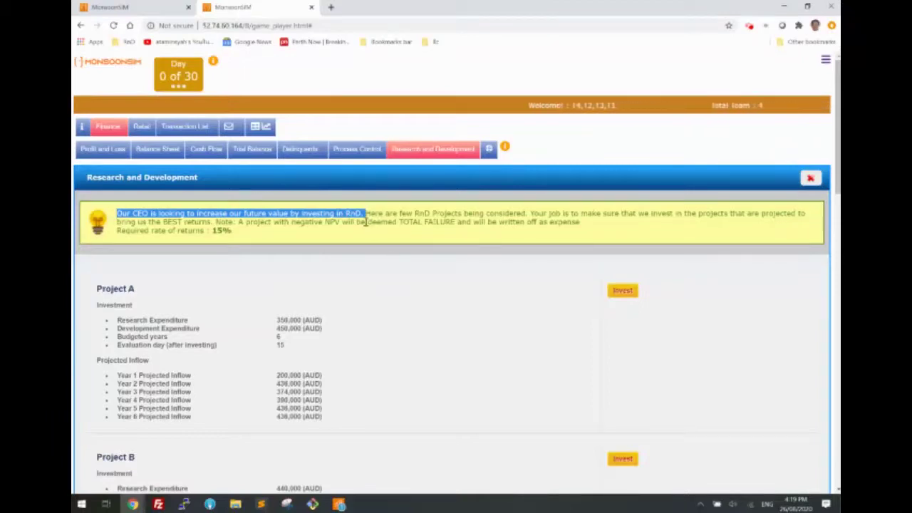
left_click_drag(367, 214, 527, 213)
scroll(378, 346, "down", 2)
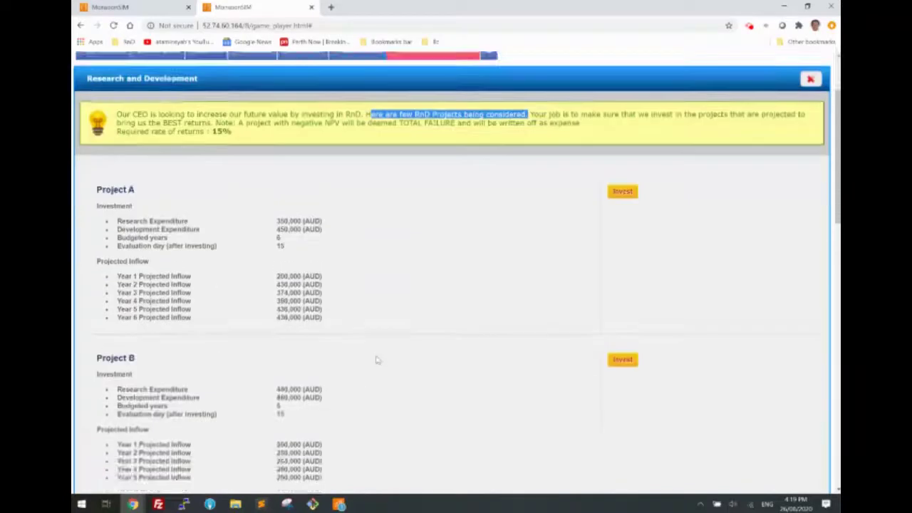
scroll(378, 359, "down", 10)
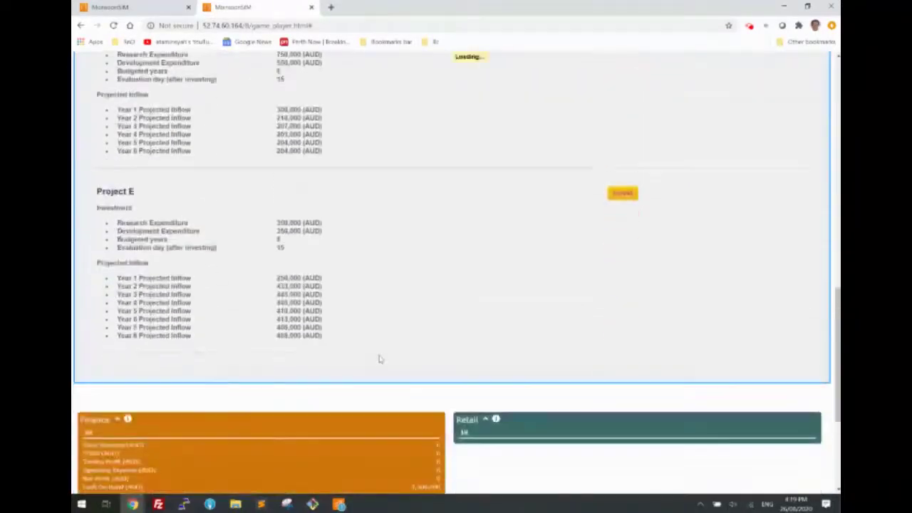
scroll(399, 346, "up", 10)
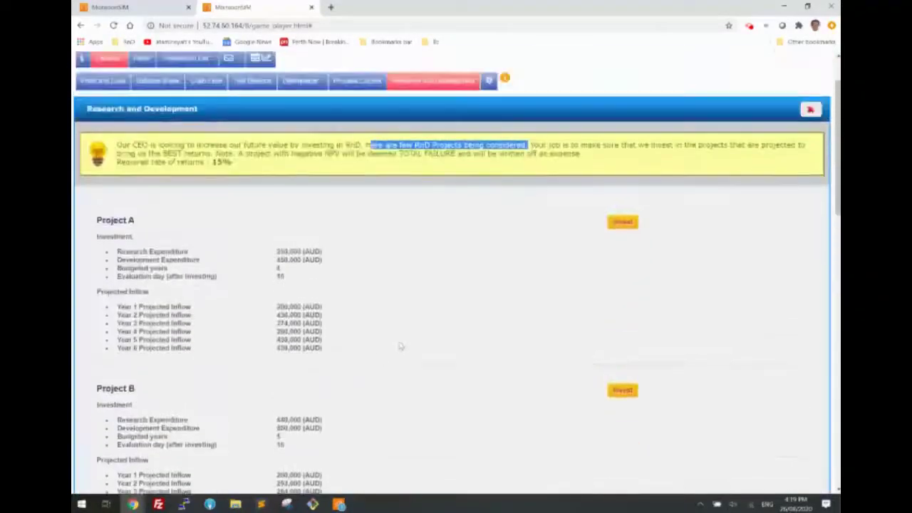
Highlight the CEO notice's instruction on best returns, the note on negative NPV and the required rate of returns
left_click_drag(530, 145, 214, 154)
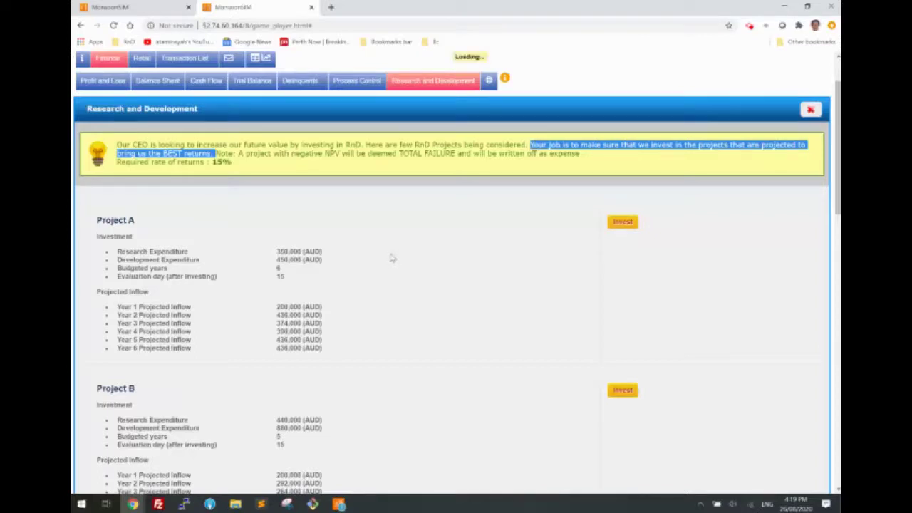
left_click(217, 153)
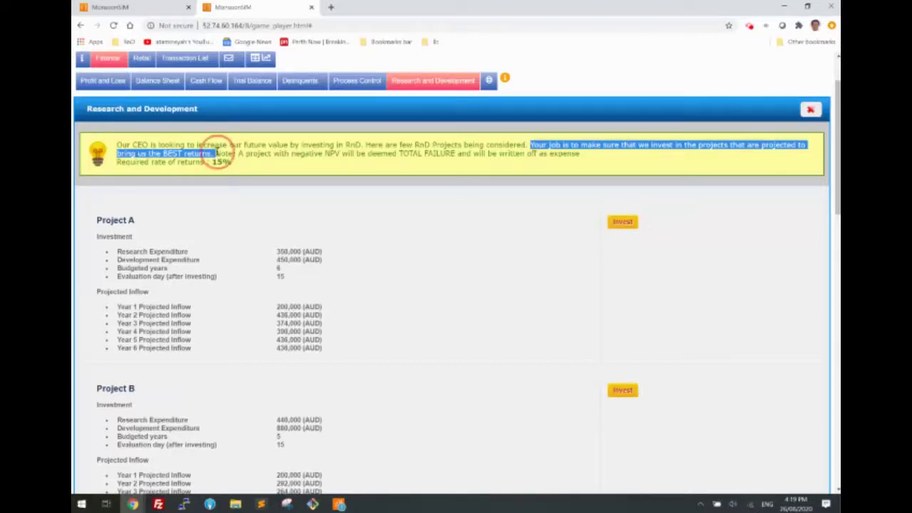
double_click(225, 153)
left_click_drag(238, 154, 577, 161)
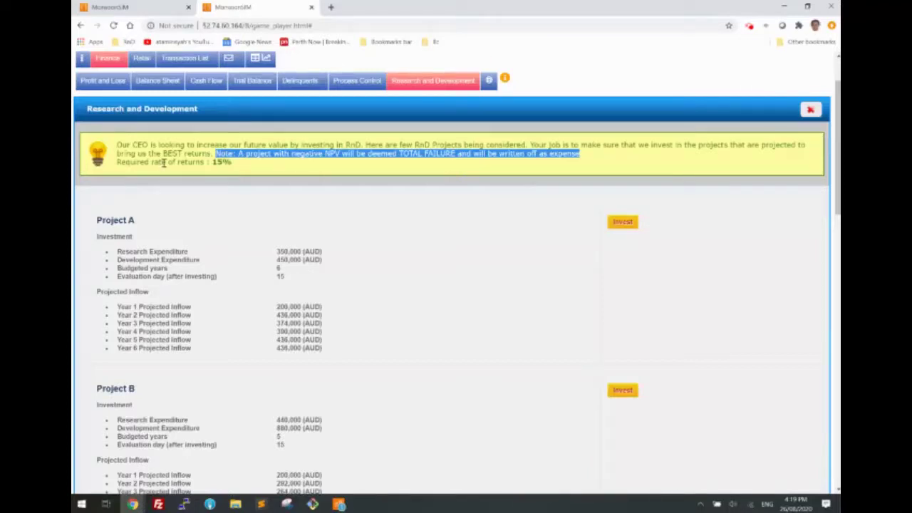
left_click_drag(235, 167, 121, 163)
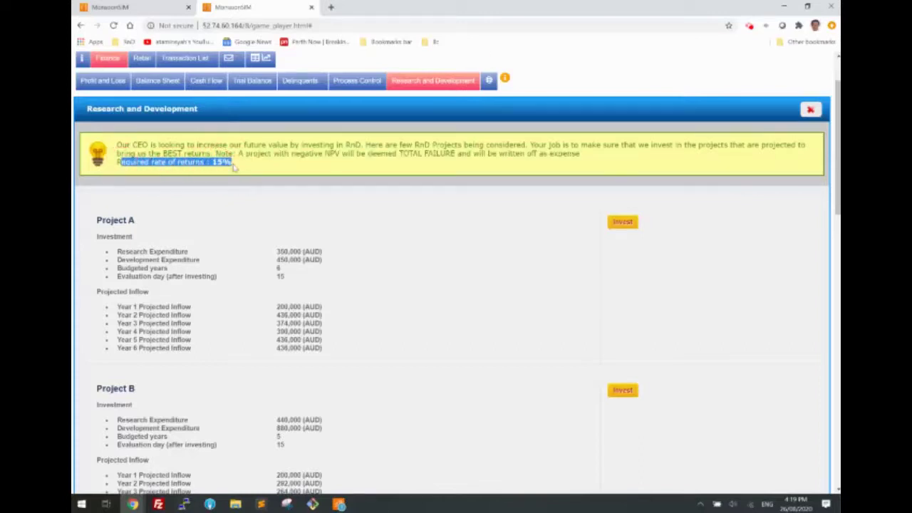
left_click(247, 156)
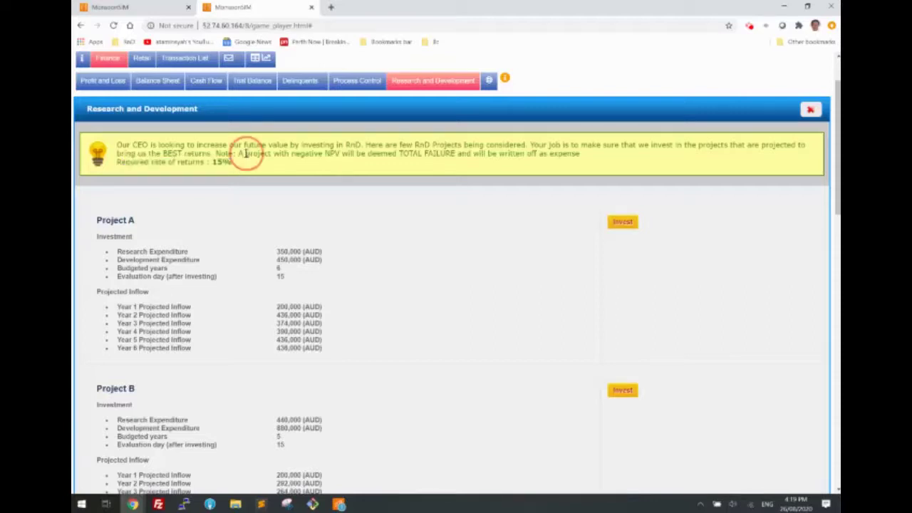
Browse the list of R&D projects and highlight the Project A and Project B headings
scroll(341, 234, "down", 2)
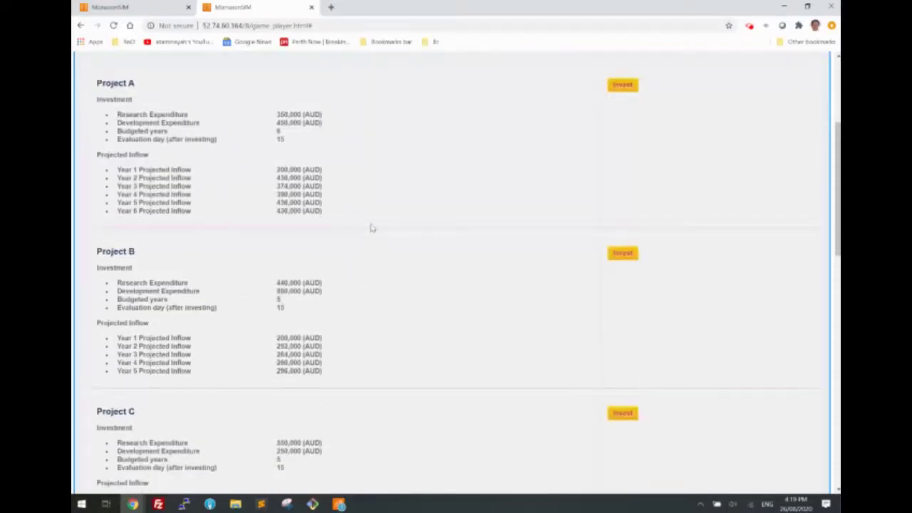
scroll(371, 227, "up", 1)
scroll(373, 207, "down", 4)
scroll(373, 208, "down", 3)
scroll(373, 208, "up", 4)
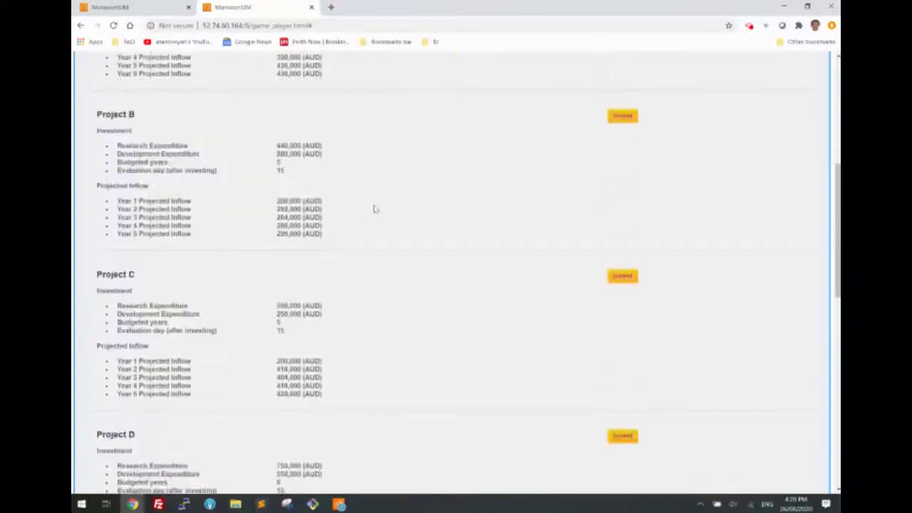
scroll(374, 209, "up", 3)
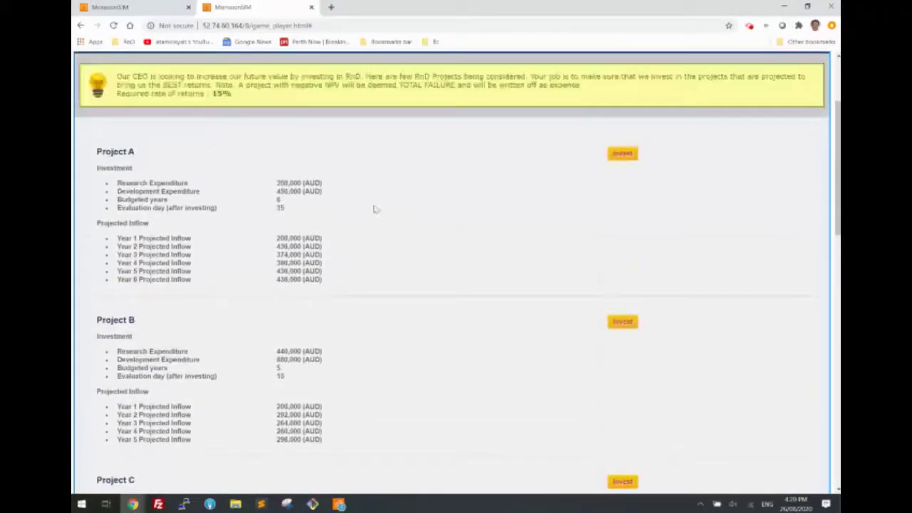
left_click_drag(141, 152, 96, 151)
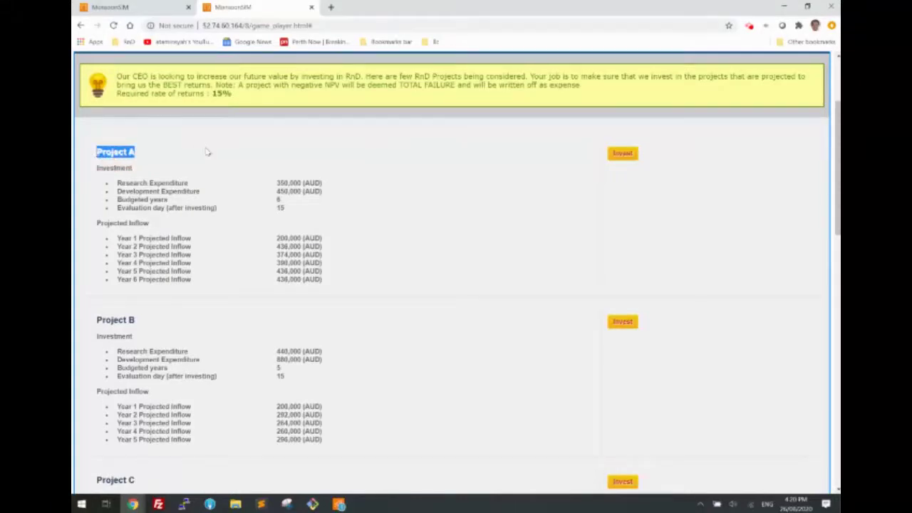
left_click_drag(138, 324, 92, 322)
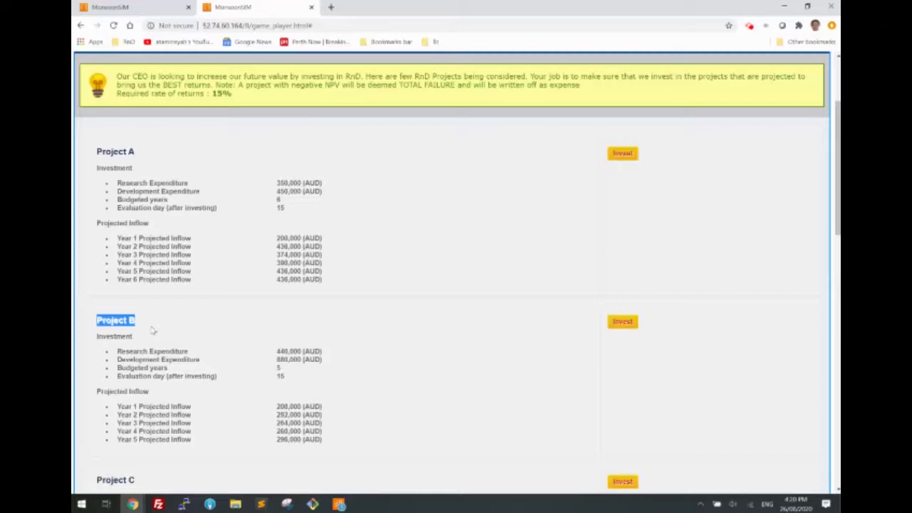
left_click(214, 211)
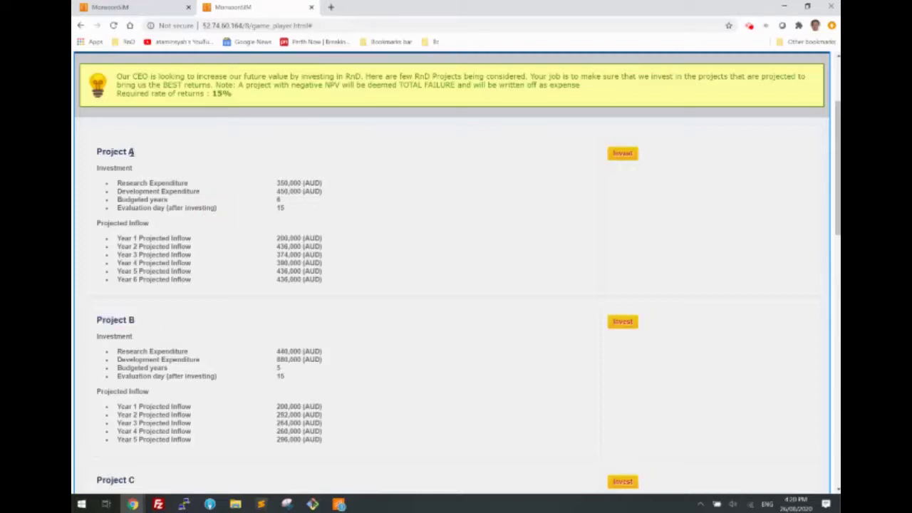
Examine Project A's research and development expenditures against its yearly projected inflows, highlighting the amounts
left_click_drag(117, 183, 335, 192)
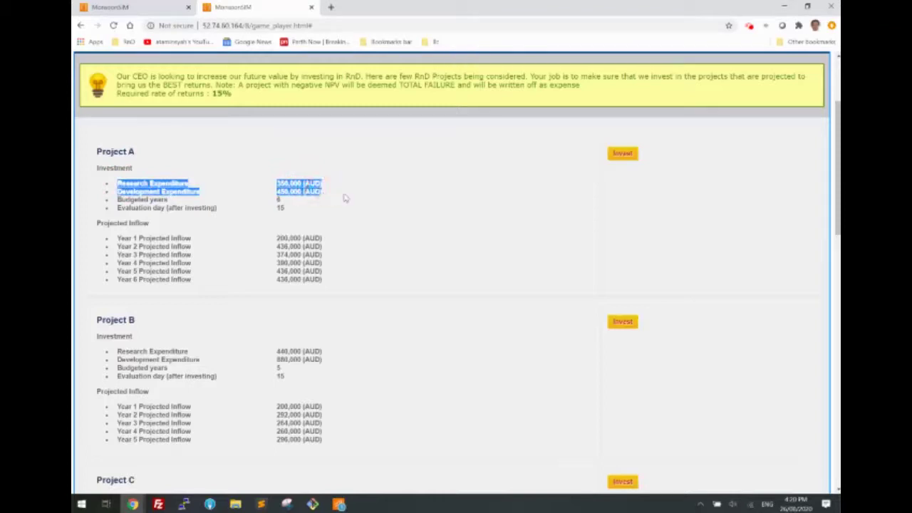
left_click(354, 197)
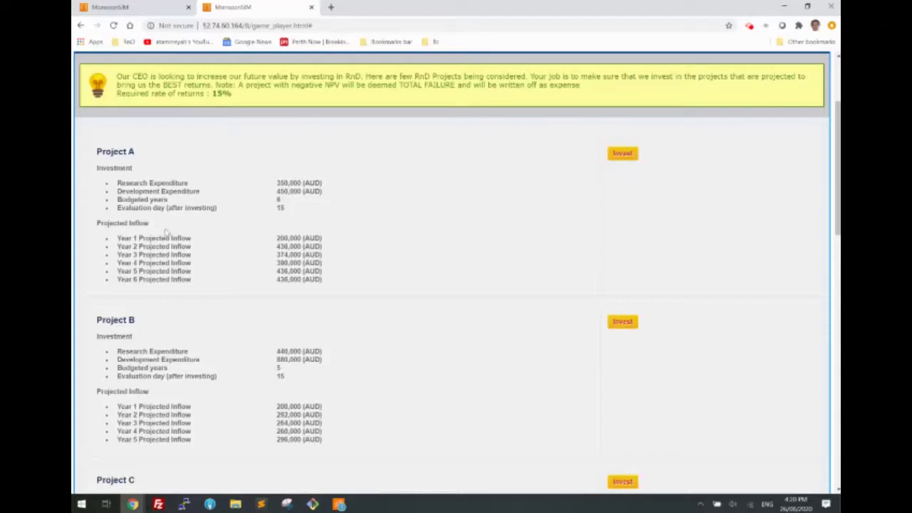
left_click(283, 240)
double_click(283, 240)
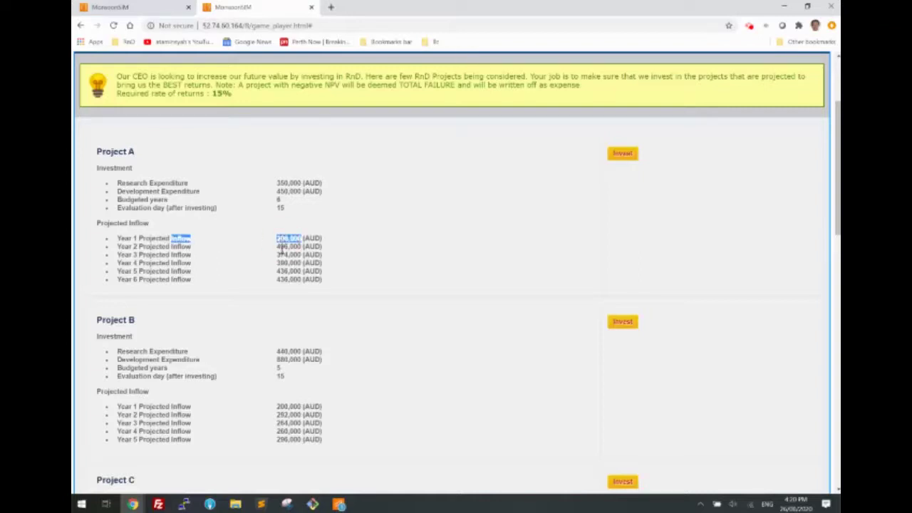
double_click(282, 246)
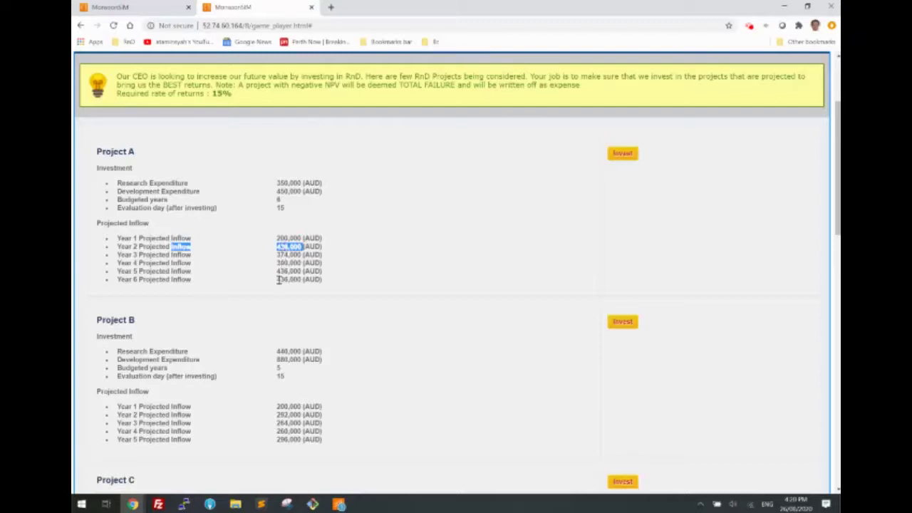
left_click(278, 239)
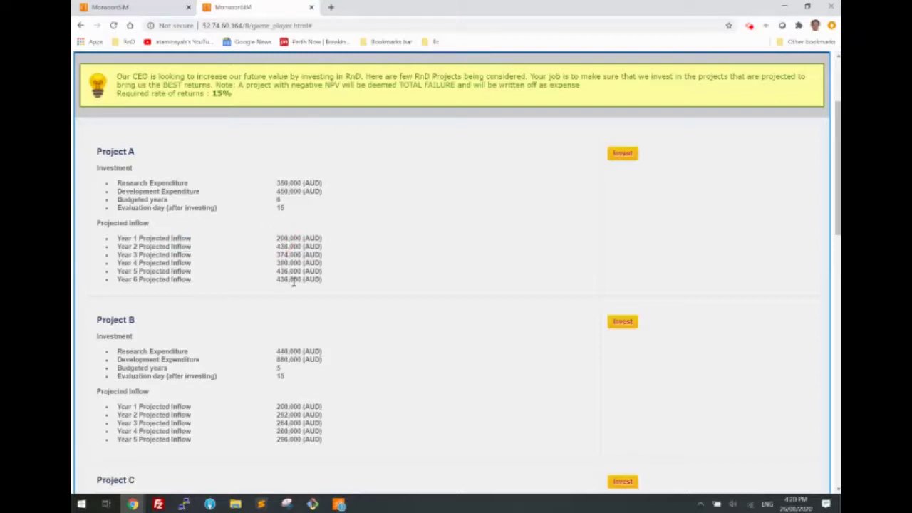
left_click_drag(278, 182, 311, 191)
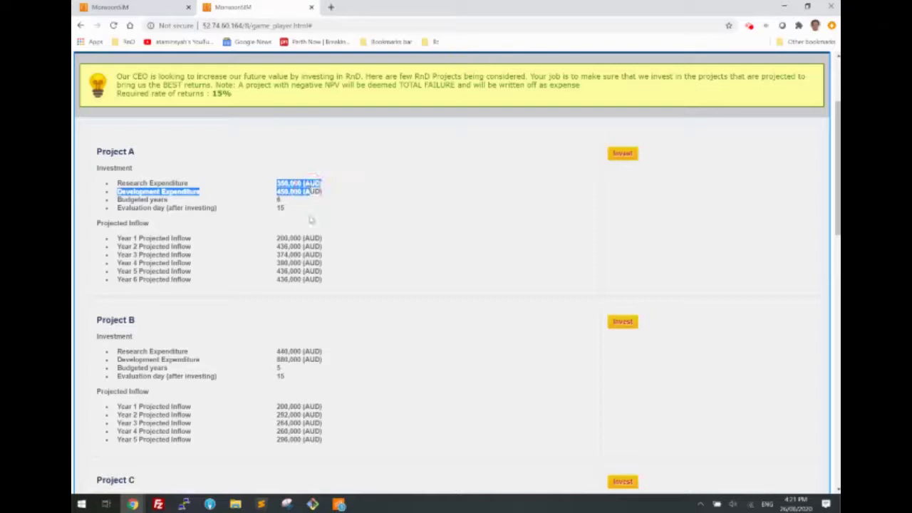
left_click(310, 219)
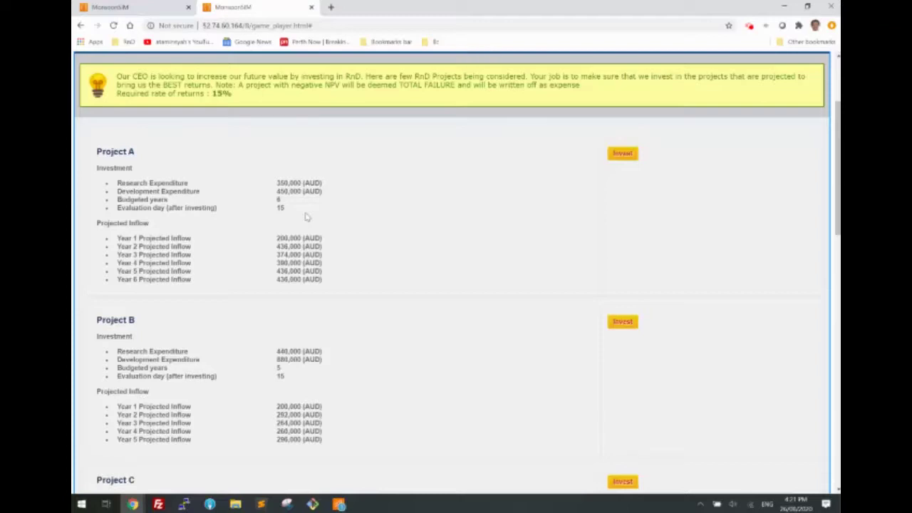
Highlight the notice's statement on negative NPV projects being a total failure and look over the project list again
left_click_drag(238, 85, 457, 85)
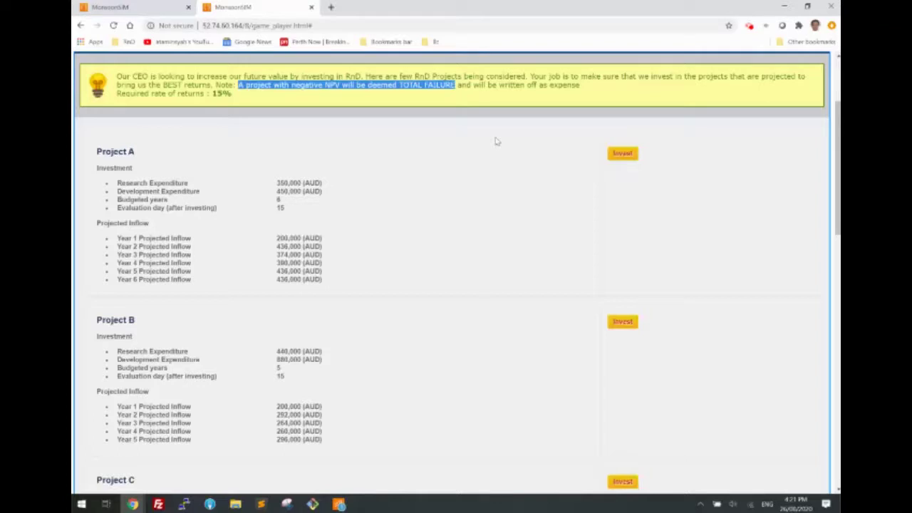
scroll(395, 241, "down", 2)
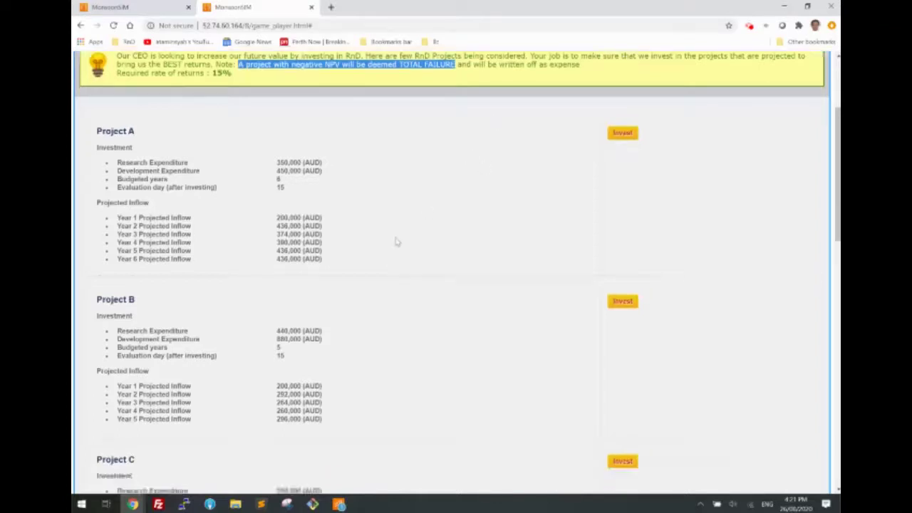
scroll(393, 241, "down", 2)
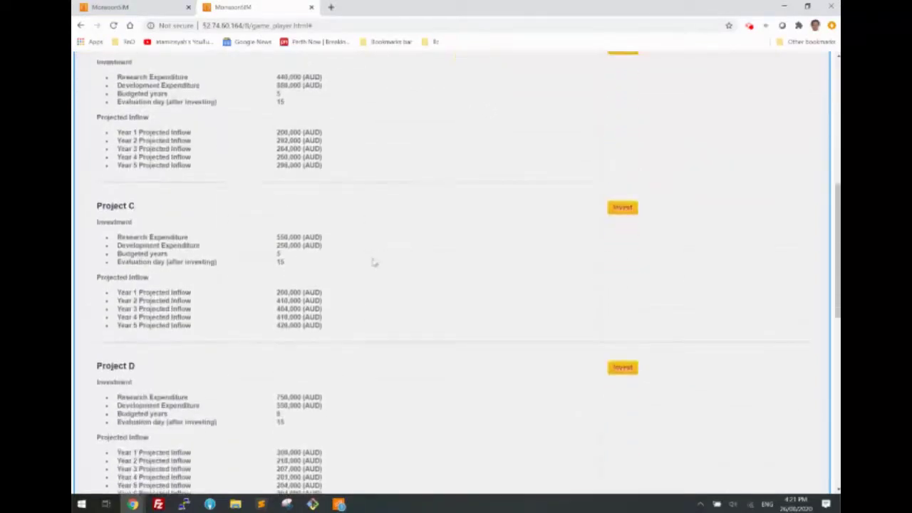
scroll(374, 261, "up", 2)
scroll(372, 262, "up", 2)
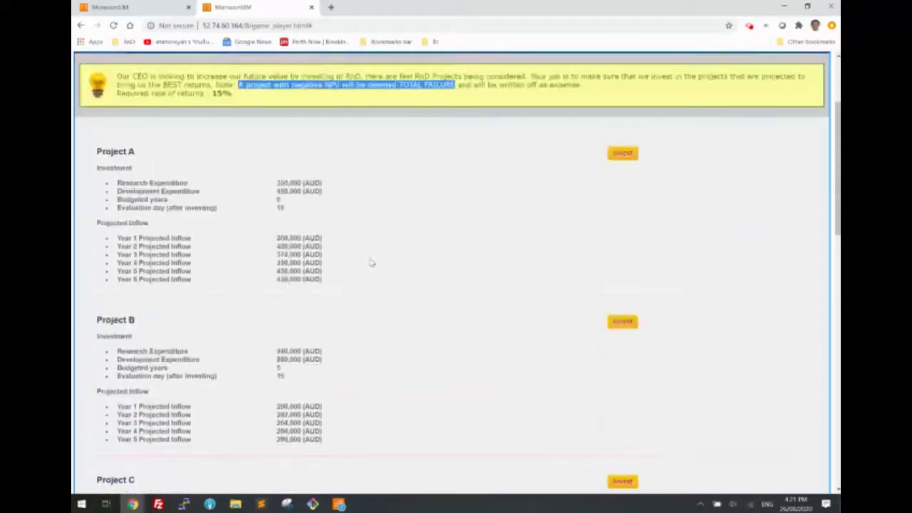
left_click(364, 268)
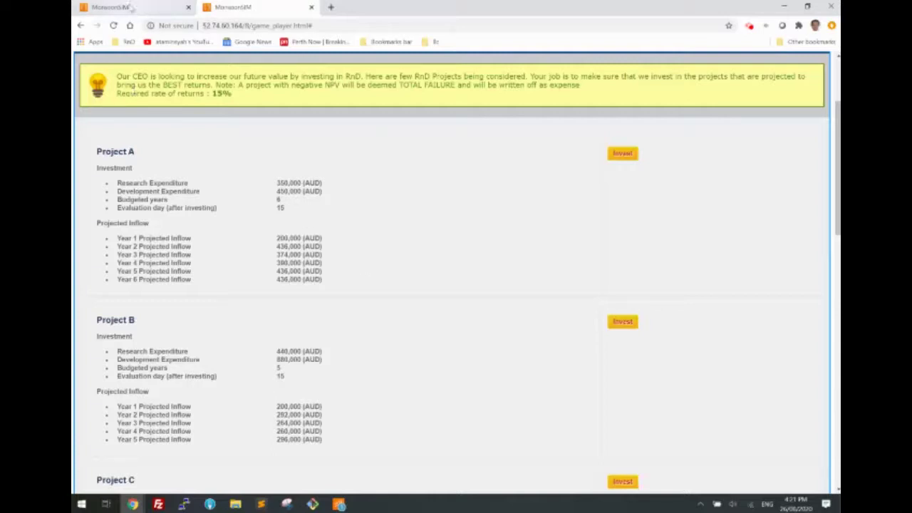
Locate the RnD - Intellectual Capital Worksheet in the admin Active Guide list, returning to the player's Research and Development page
left_click(128, 7)
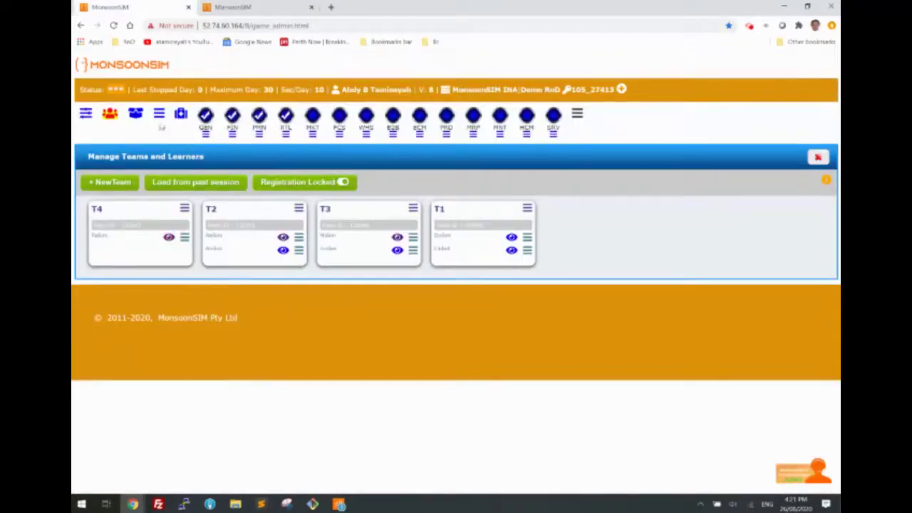
left_click(159, 114)
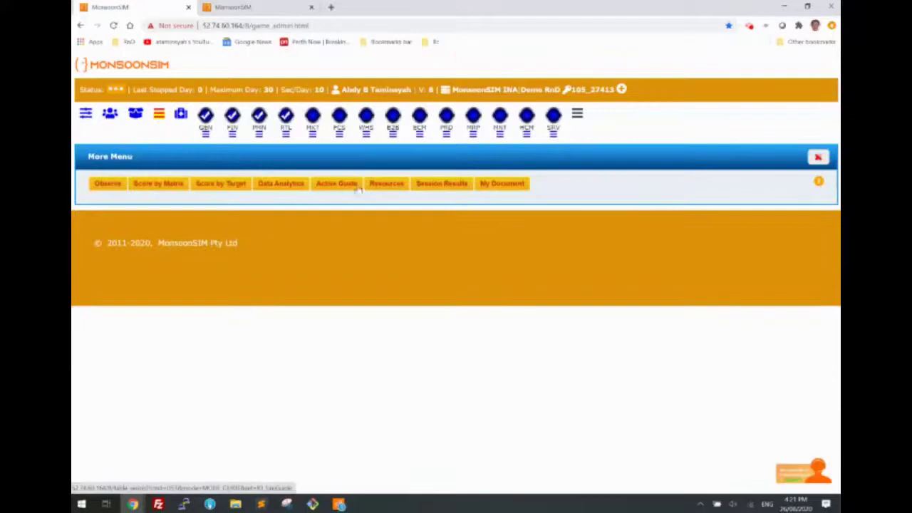
left_click(338, 187)
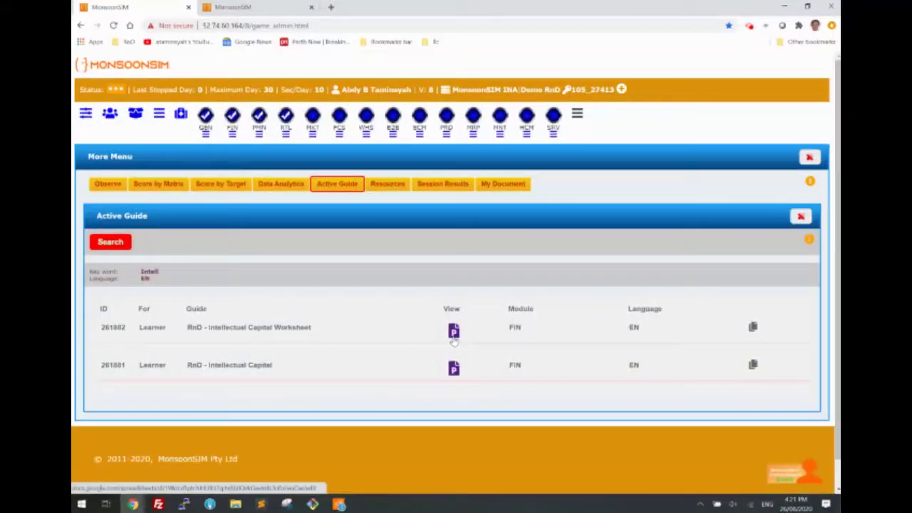
left_click(251, 9)
scroll(407, 258, "down", 1)
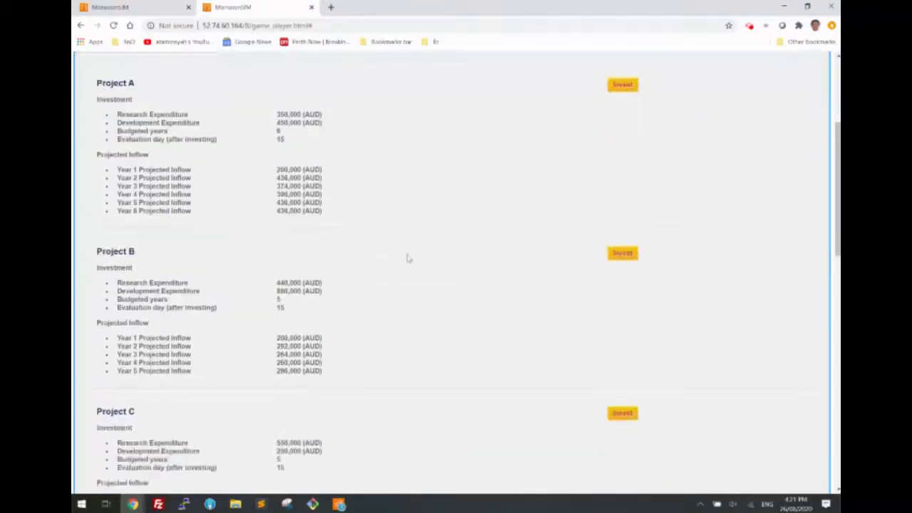
scroll(407, 258, "up", 1)
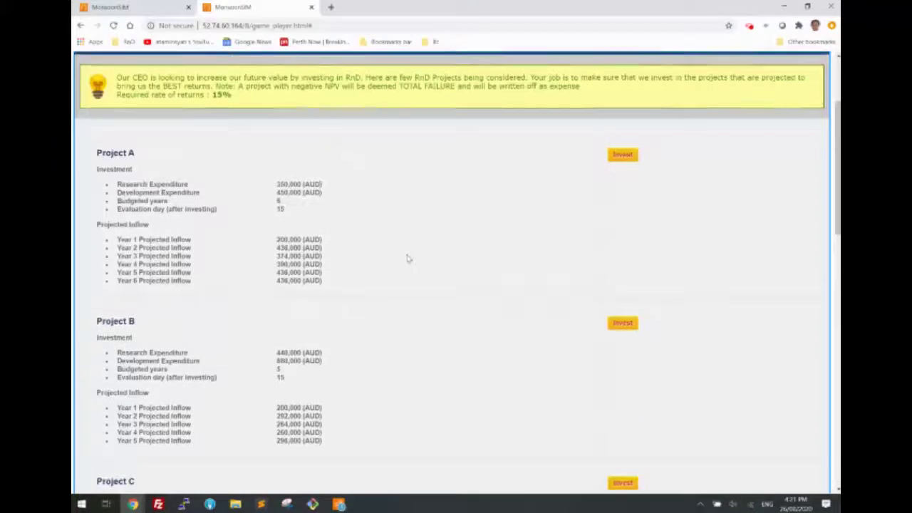
scroll(407, 259, "up", 1)
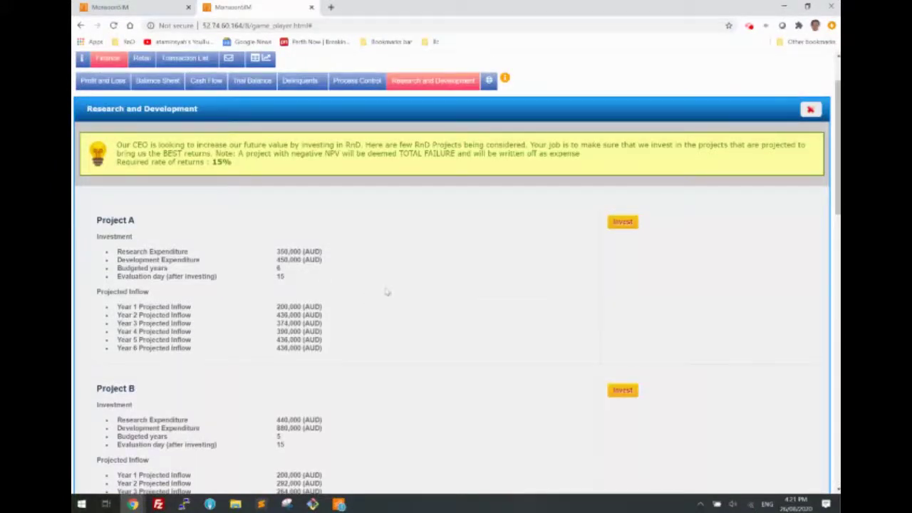
Close the Active Guide on the admin page and run the game at 10 seconds per day with next stop day 30
scroll(387, 292, "down", 1)
scroll(387, 290, "up", 2)
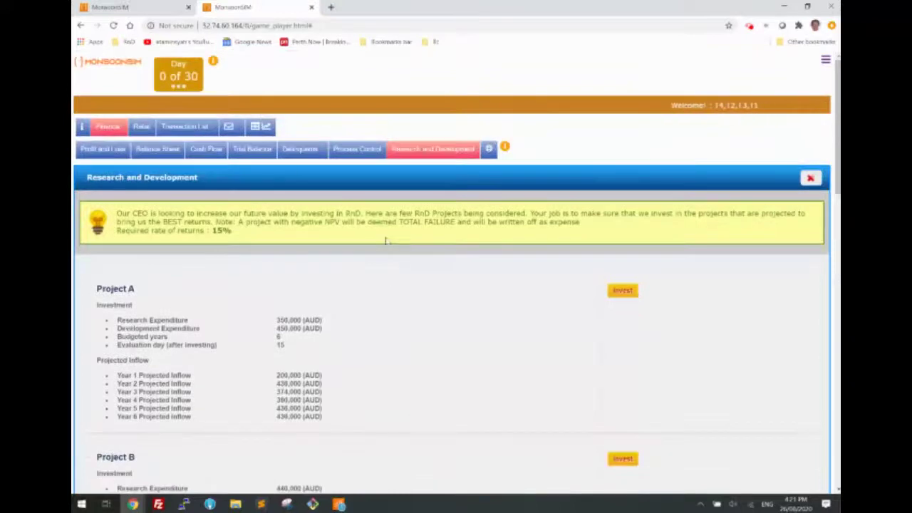
left_click(141, 6)
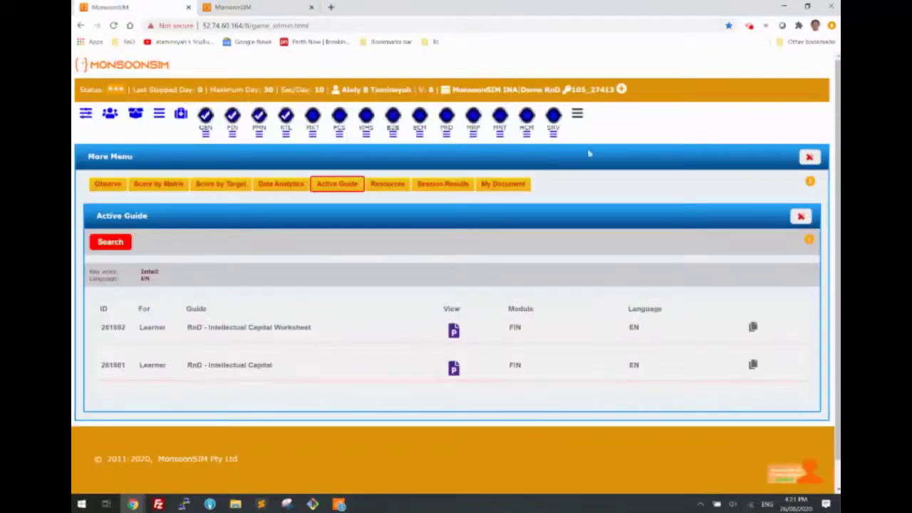
left_click(801, 216)
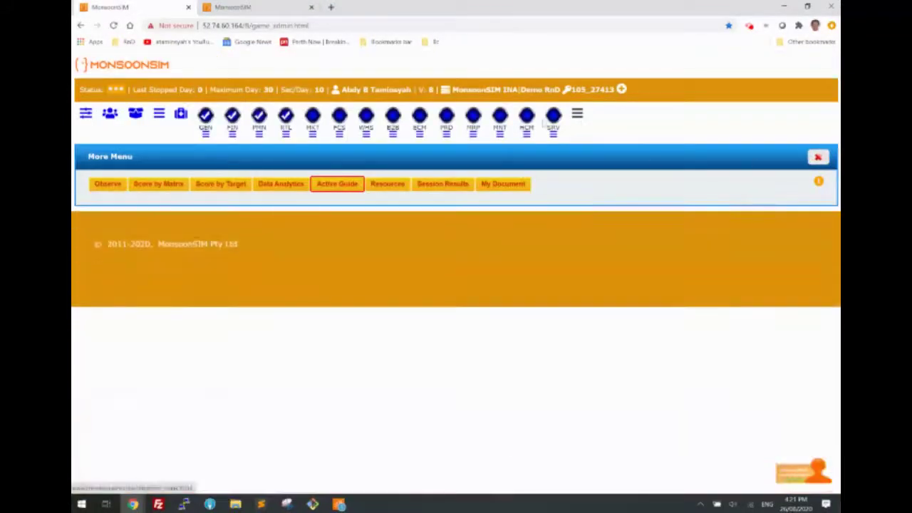
left_click(527, 128)
left_click(526, 128)
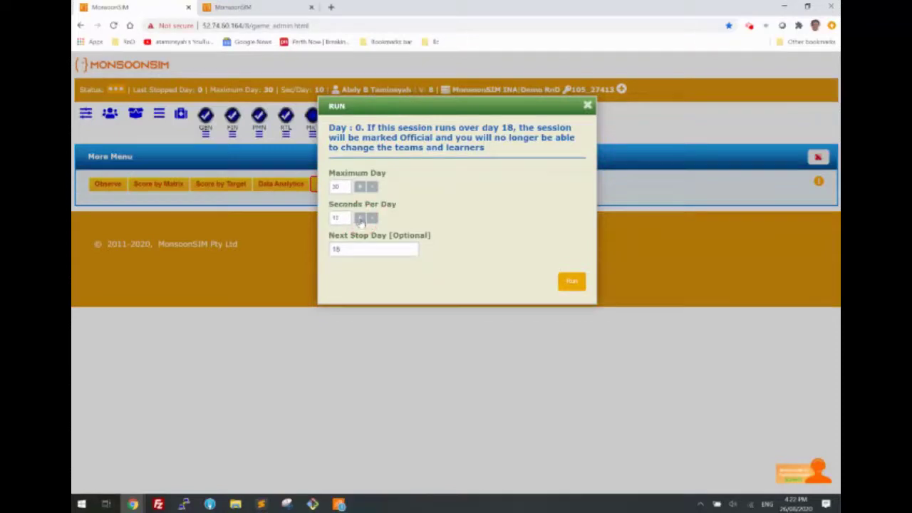
left_click_drag(349, 249, 306, 252)
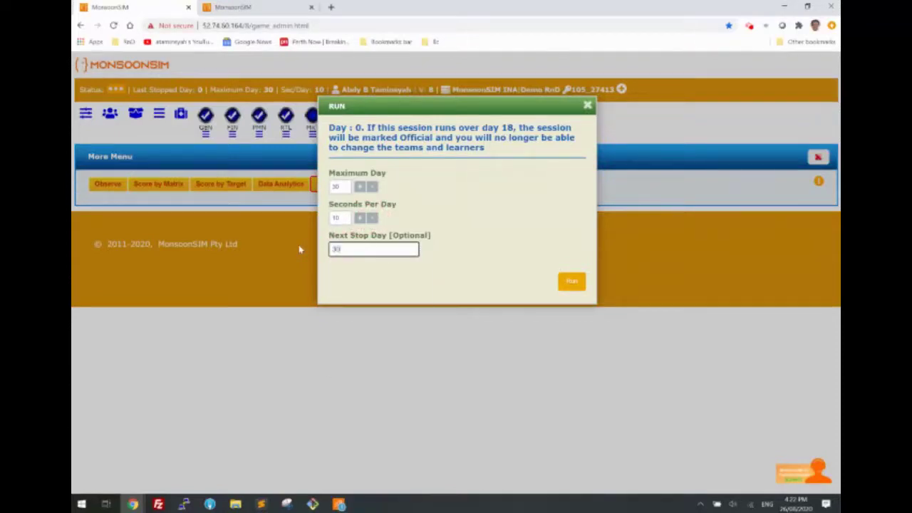
left_click(571, 282)
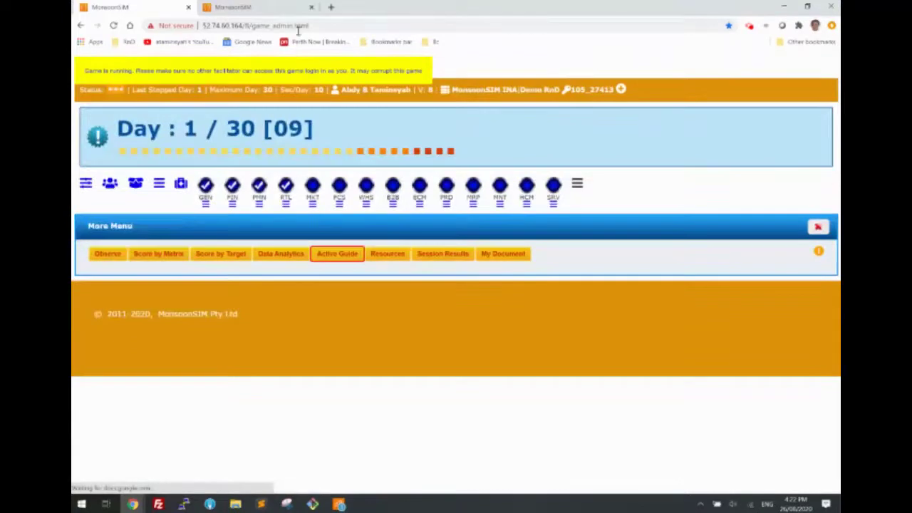
Invest in Project B on the player's Research and Development page and submit the investment
left_click(241, 8)
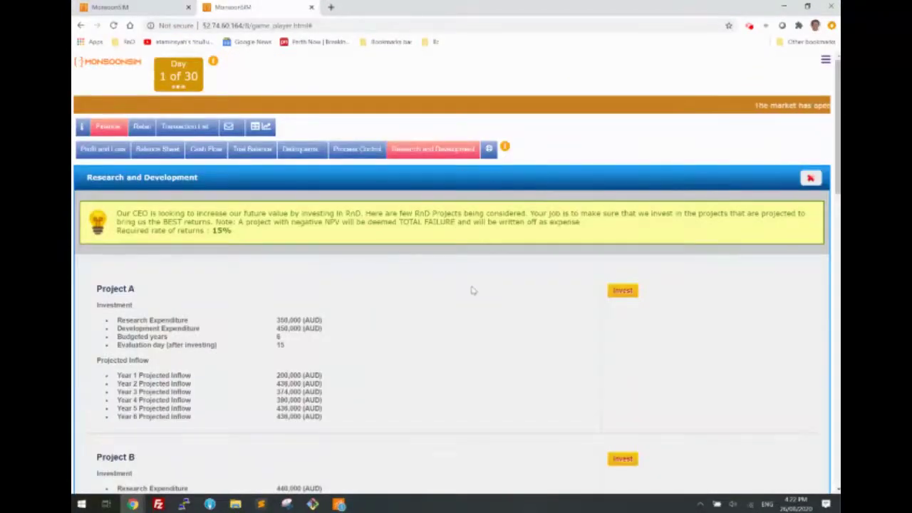
scroll(456, 290, "down", 3)
scroll(459, 287, "up", 2)
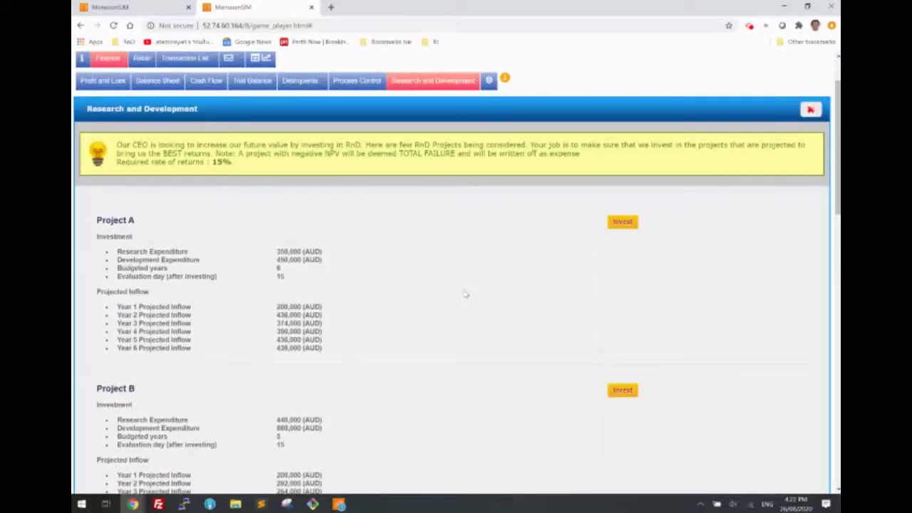
scroll(473, 309, "down", 1)
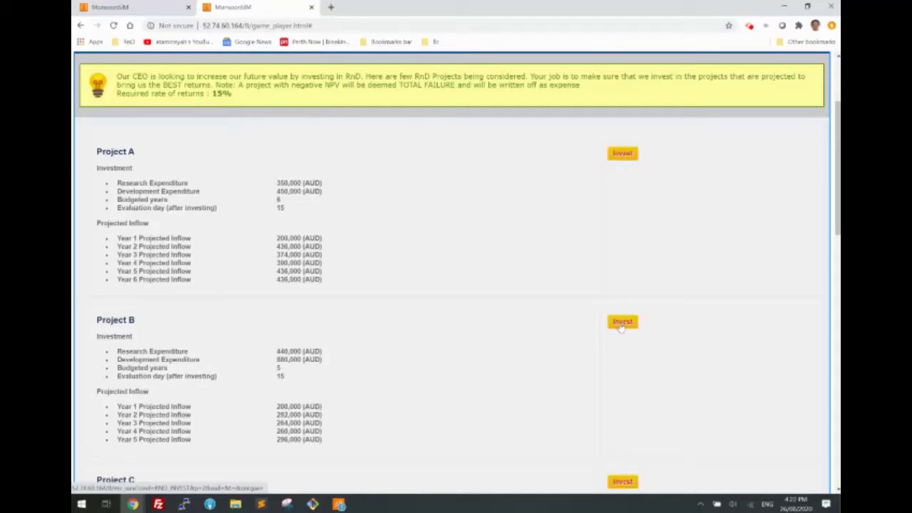
left_click(620, 324)
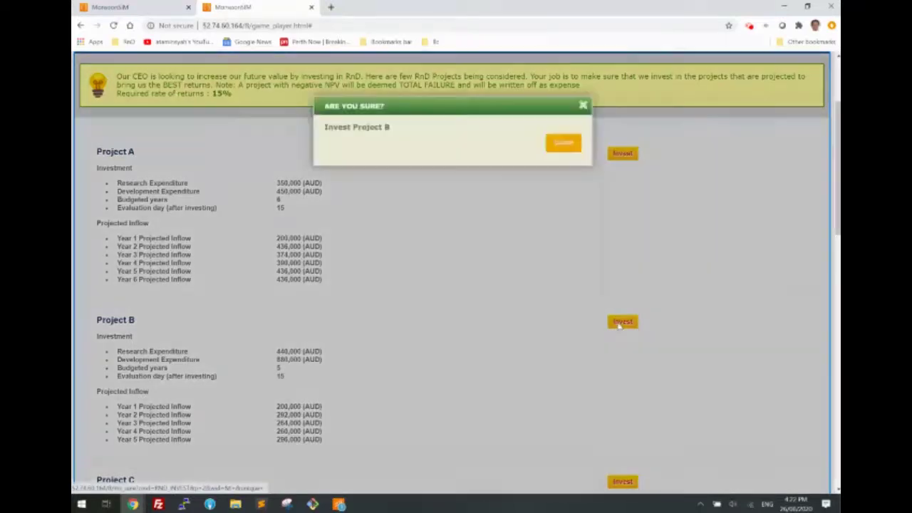
left_click(558, 141)
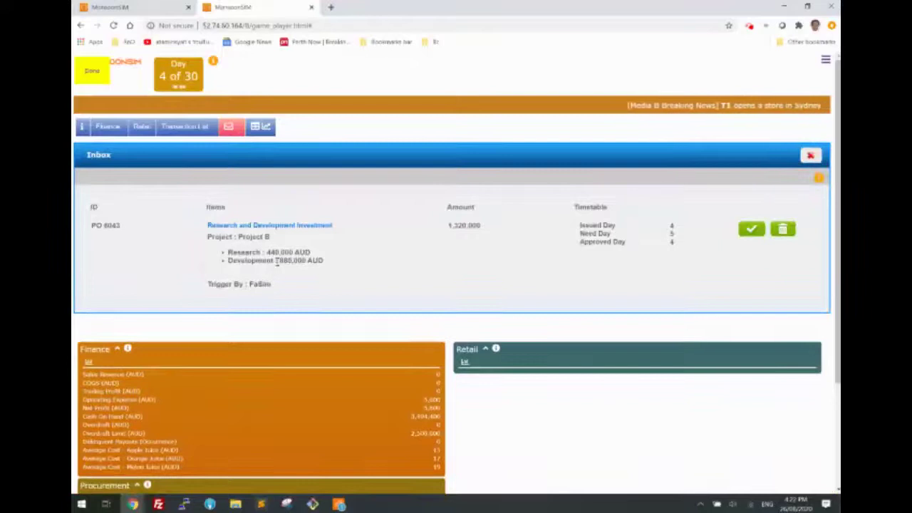
Approve the Project B investment order in the Inbox and highlight its research and development amounts
left_click_drag(268, 253, 306, 269)
left_click(307, 275)
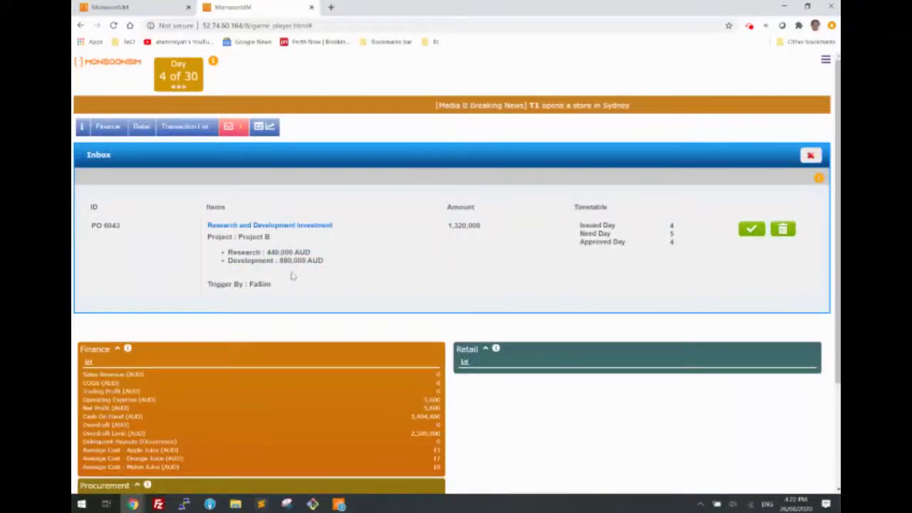
left_click(752, 229)
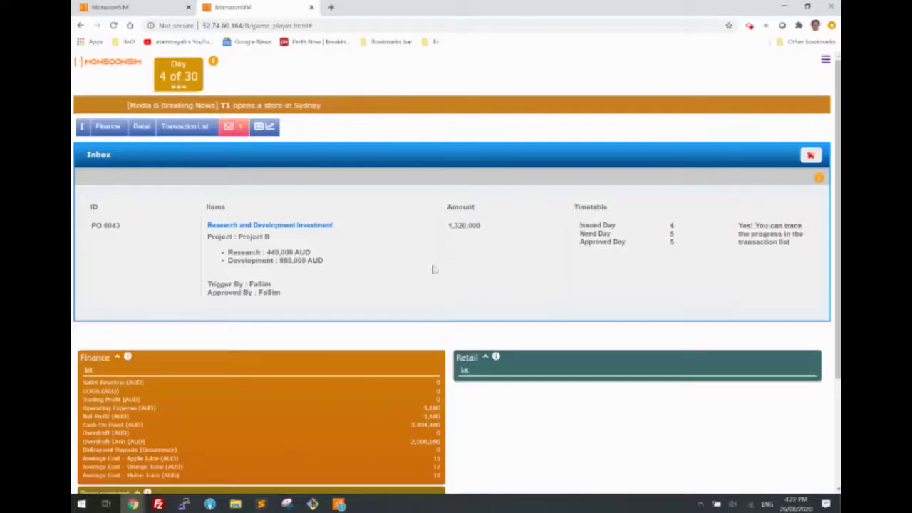
left_click_drag(266, 254, 298, 261)
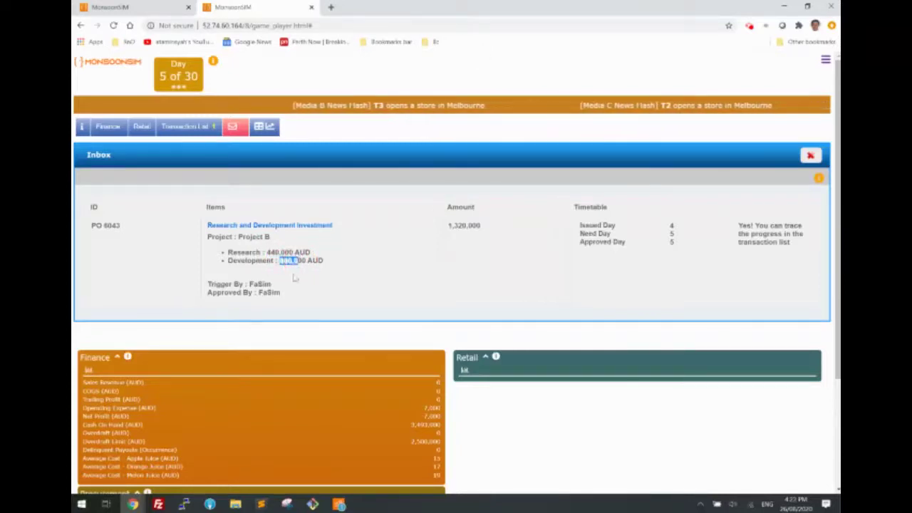
Expand Operating Expense in the Profit and Loss report and highlight the Research line and its amount
left_click(113, 127)
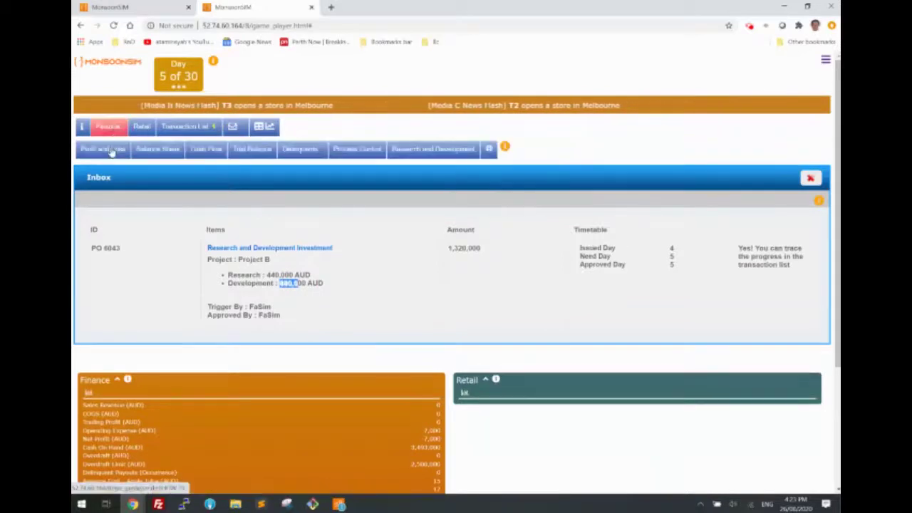
left_click(108, 150)
scroll(365, 247, "down", 4)
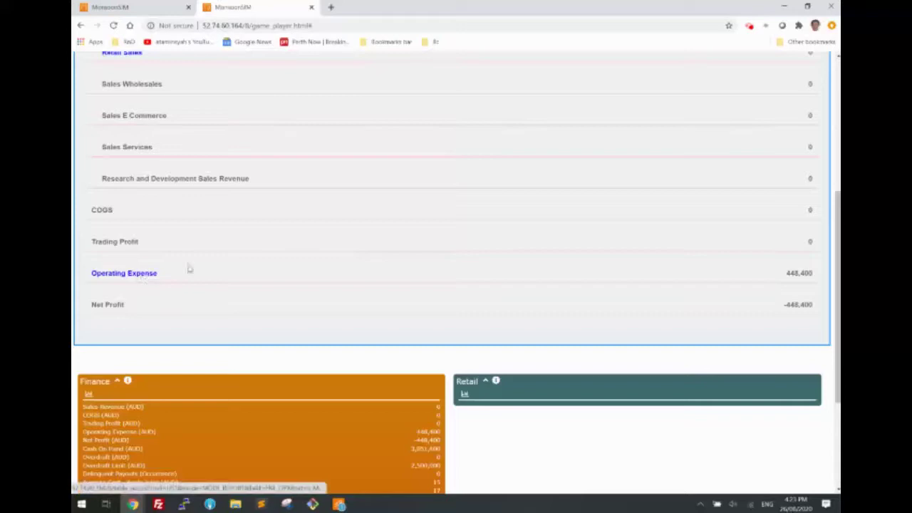
left_click(148, 277)
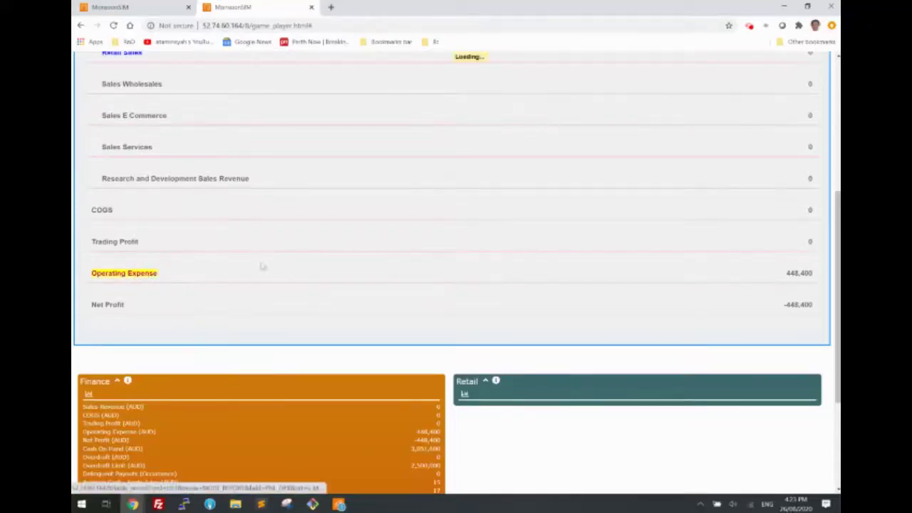
double_click(123, 375)
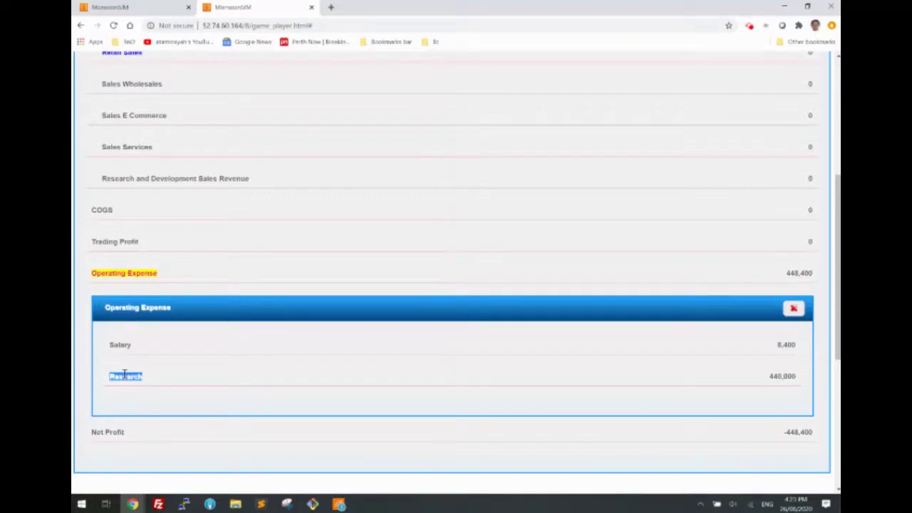
double_click(775, 376)
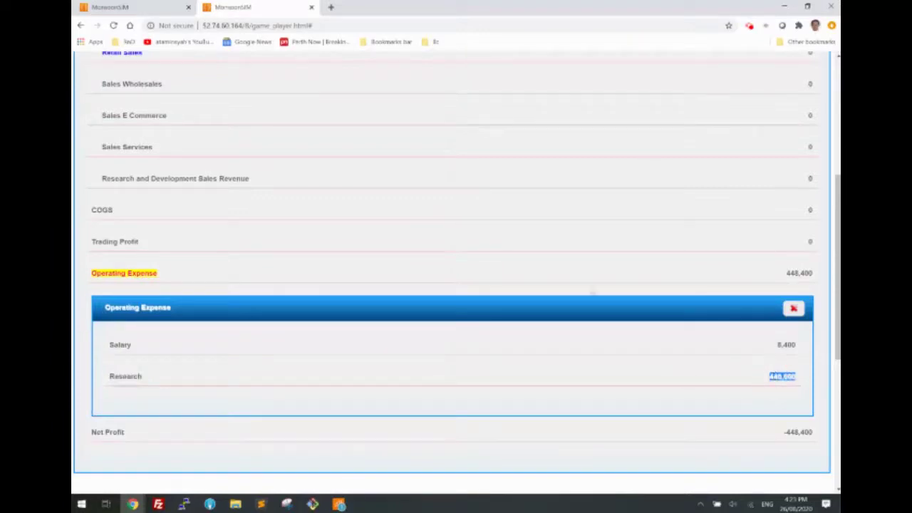
Return to the Research and Development projects and highlight Project B's research expenditure and evaluation day
scroll(357, 191, "up", 3)
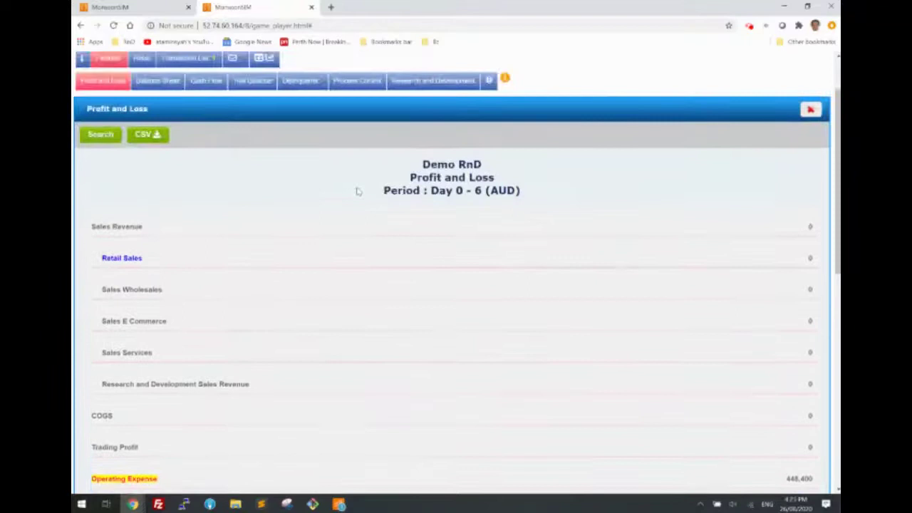
left_click(433, 81)
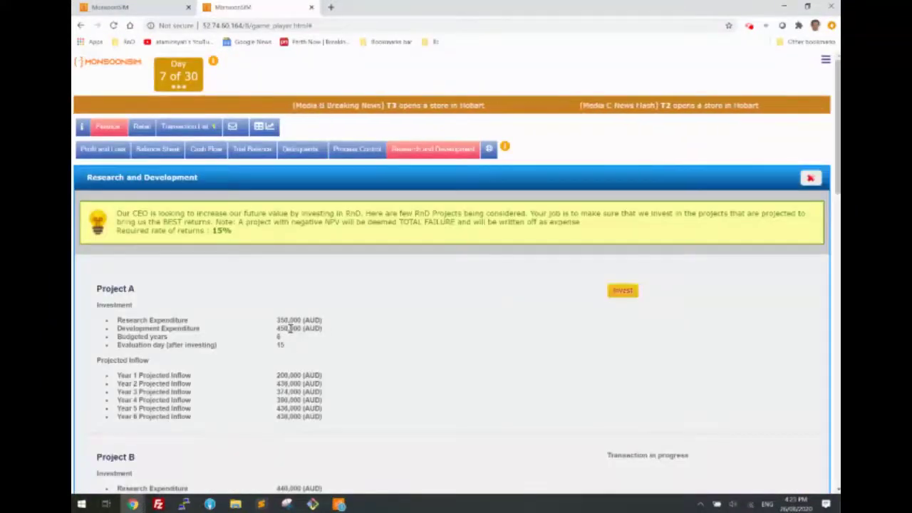
scroll(325, 330, "down", 1)
scroll(307, 392, "down", 2)
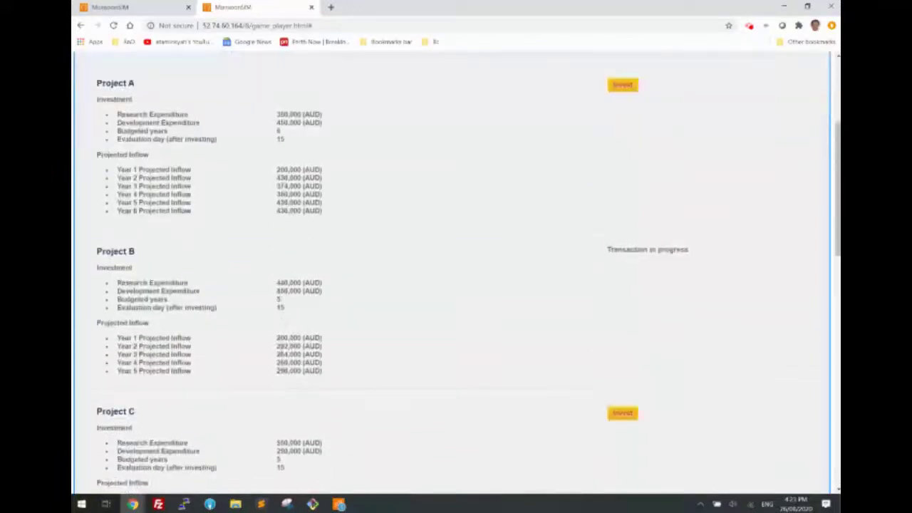
double_click(292, 282)
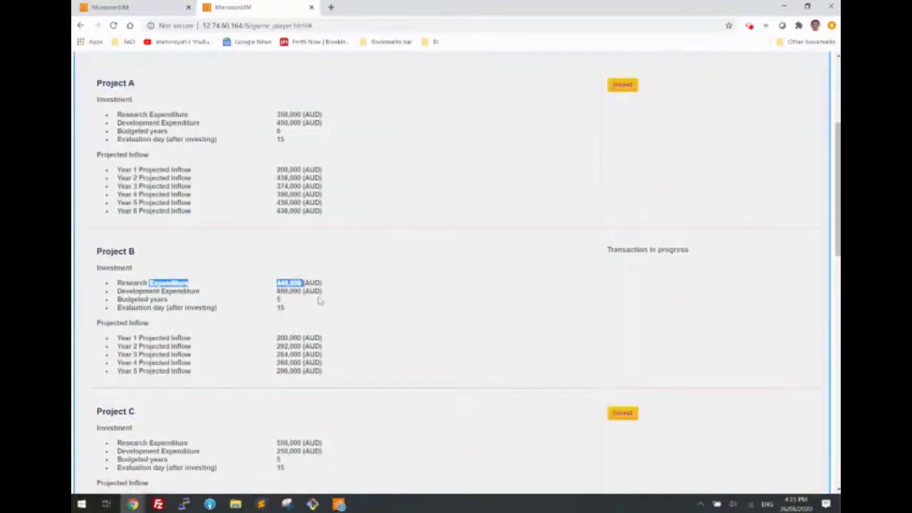
left_click(279, 308)
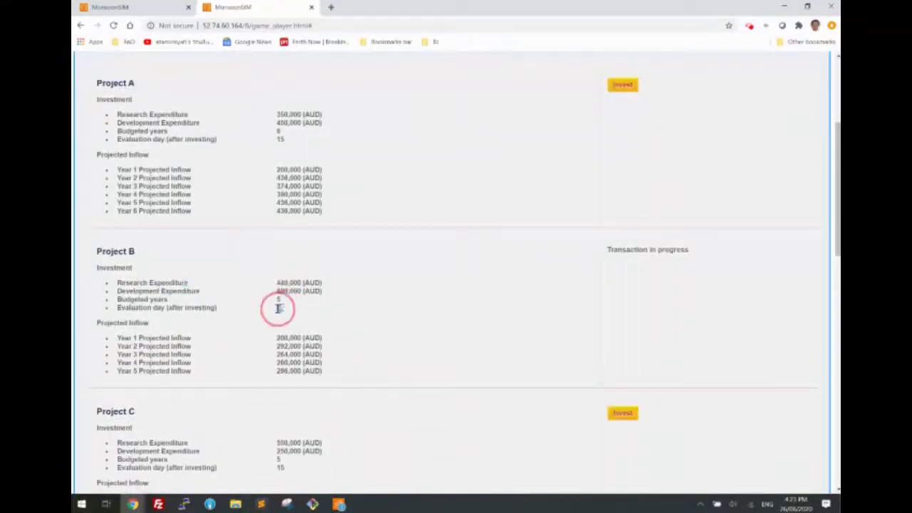
left_click_drag(279, 308, 346, 312)
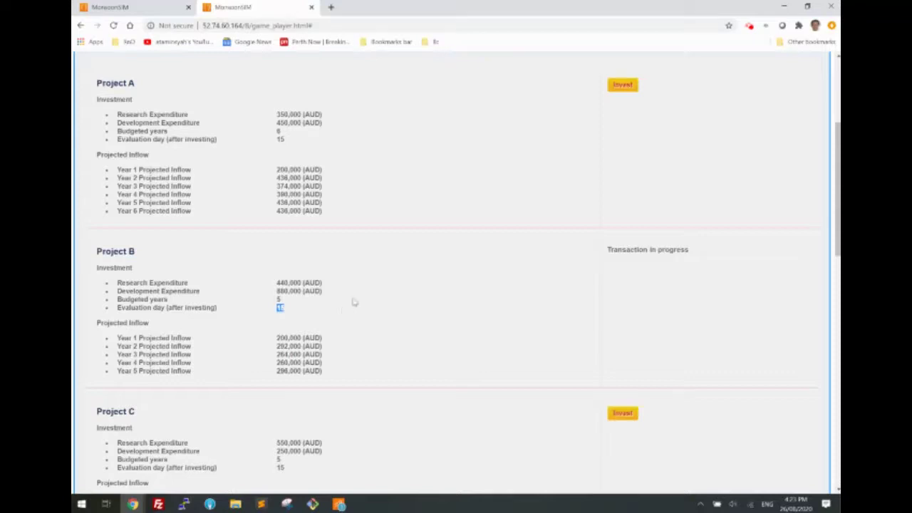
Examine the Project B investment's timetable in the Transaction List, focusing on the evaluation and completion days
scroll(354, 302, "up", 3)
left_click(204, 129)
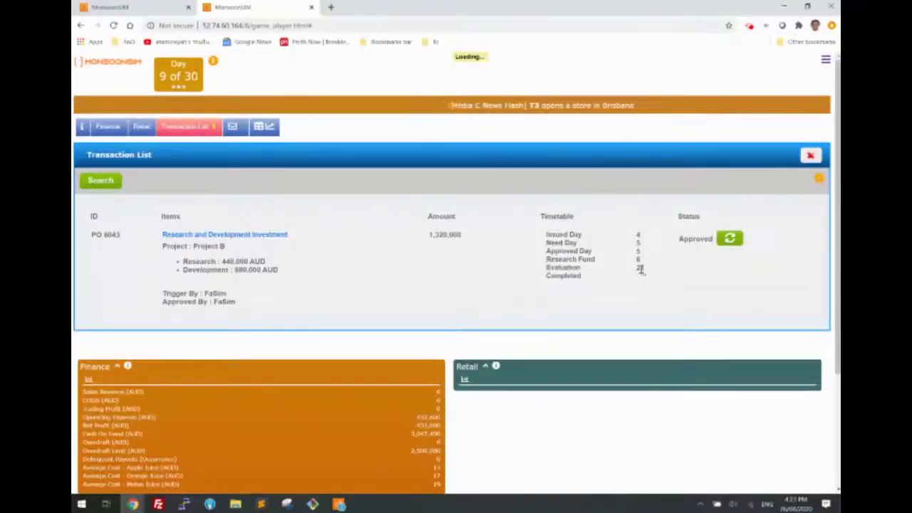
left_click_drag(640, 269, 624, 292)
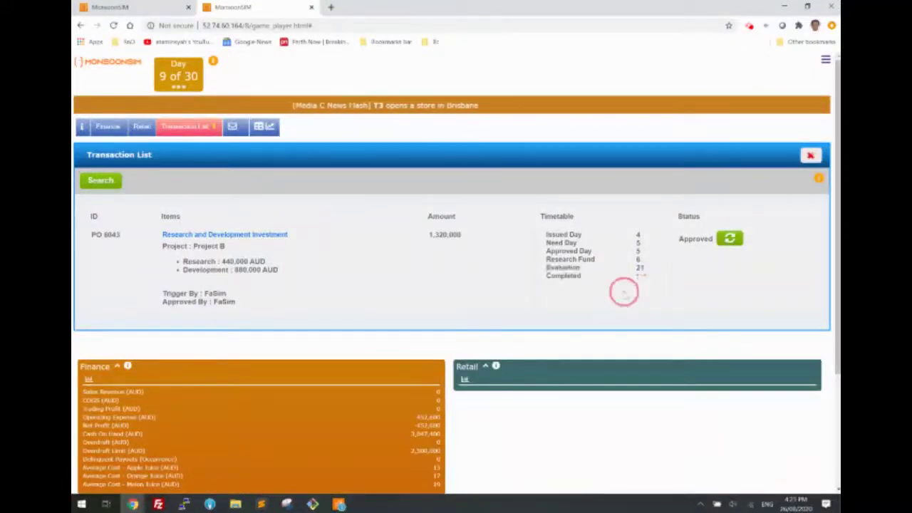
mouse_move(640, 277)
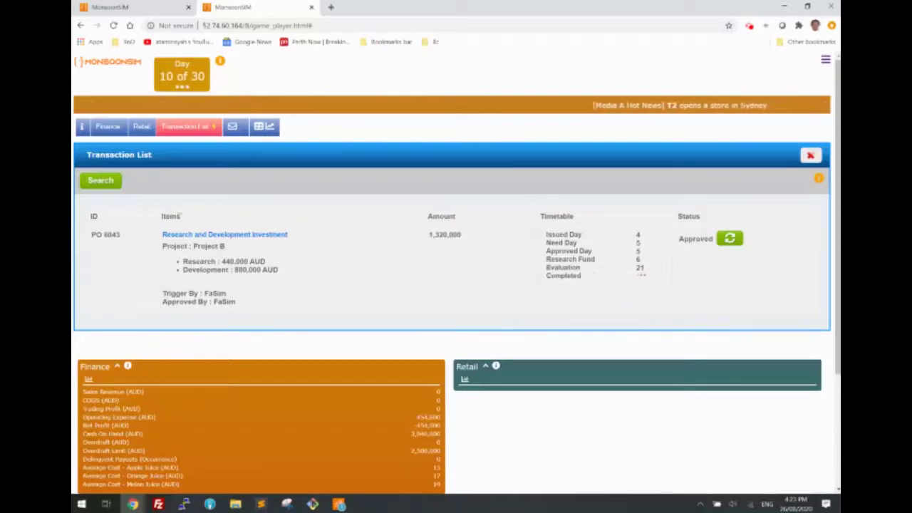
Review the finance Balance Sheet and highlight the Intangible - Development Asset line under noncurrent assets
left_click(107, 127)
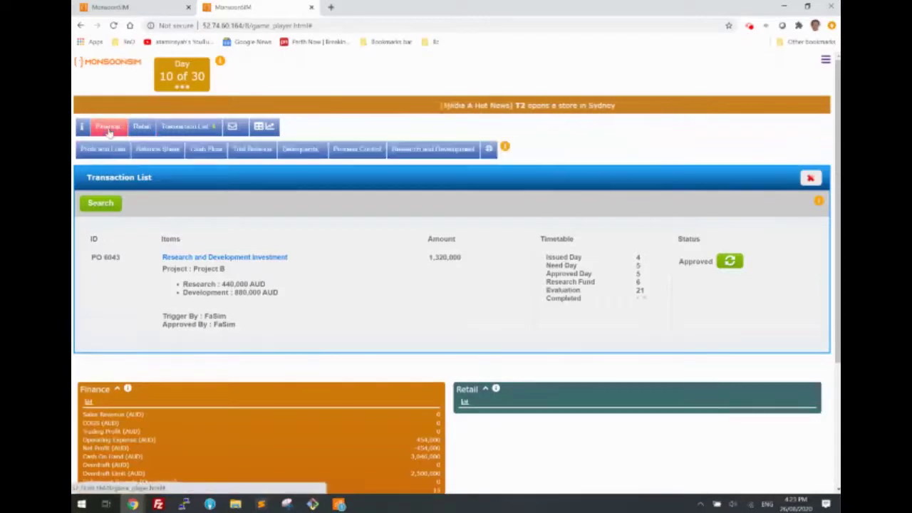
left_click(155, 149)
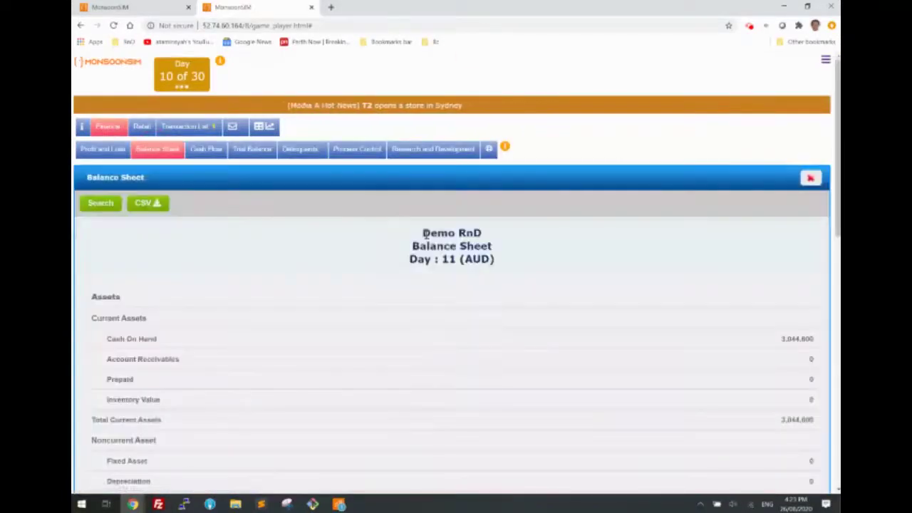
scroll(424, 234, "down", 4)
left_click_drag(121, 227, 245, 229)
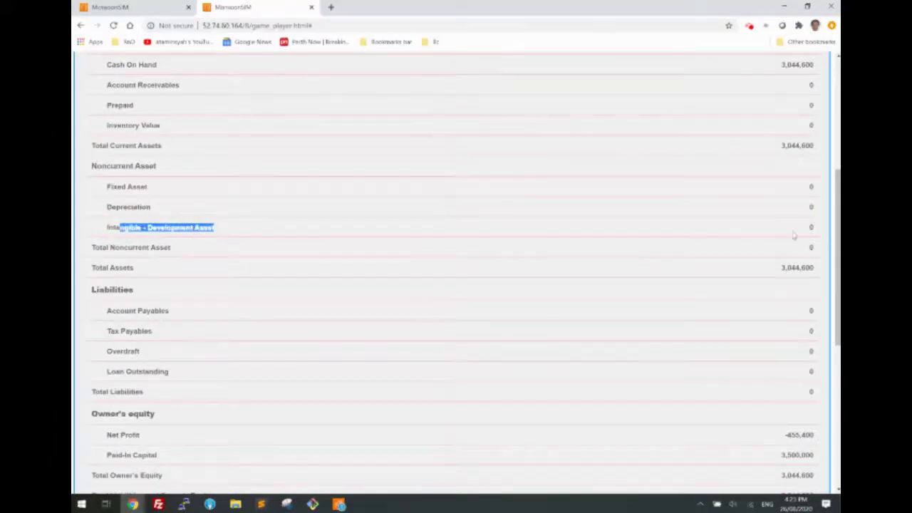
scroll(483, 272, "down", 2)
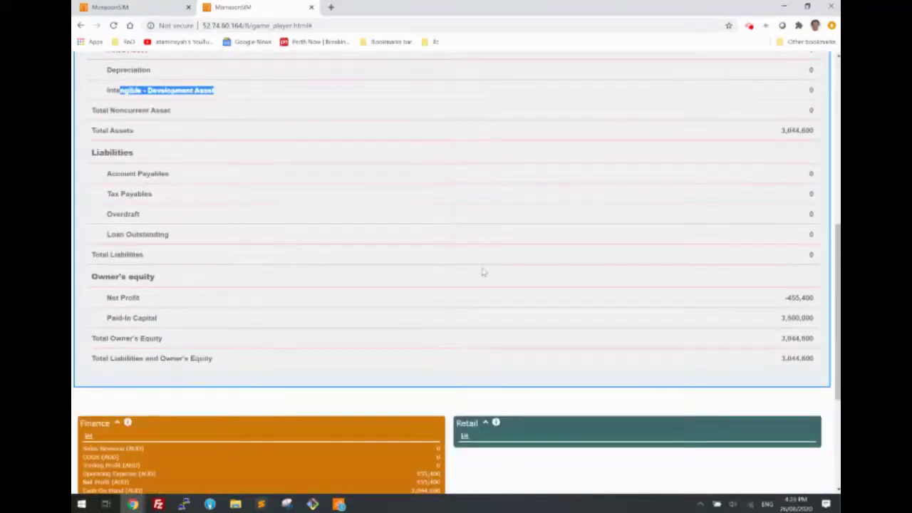
scroll(483, 272, "up", 6)
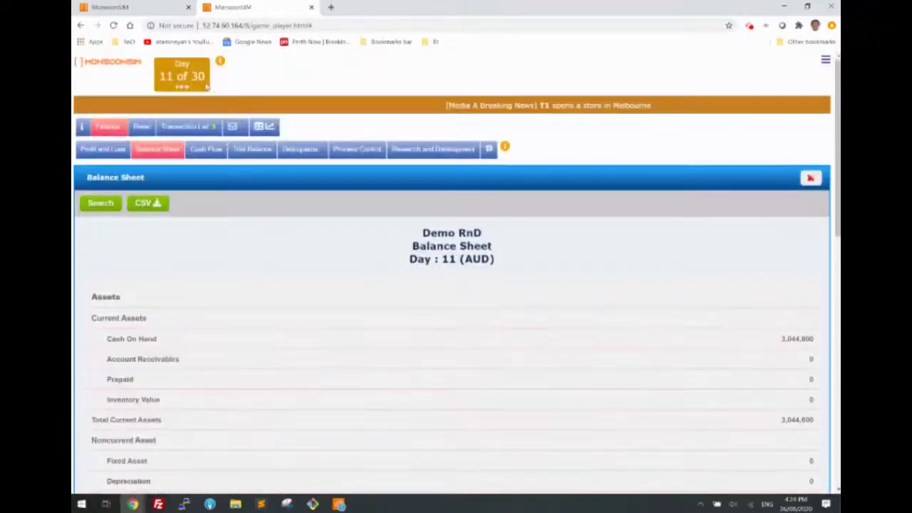
Reopen the finance Profit and Loss report and expand Operating Expense to examine the Research amount
left_click(102, 149)
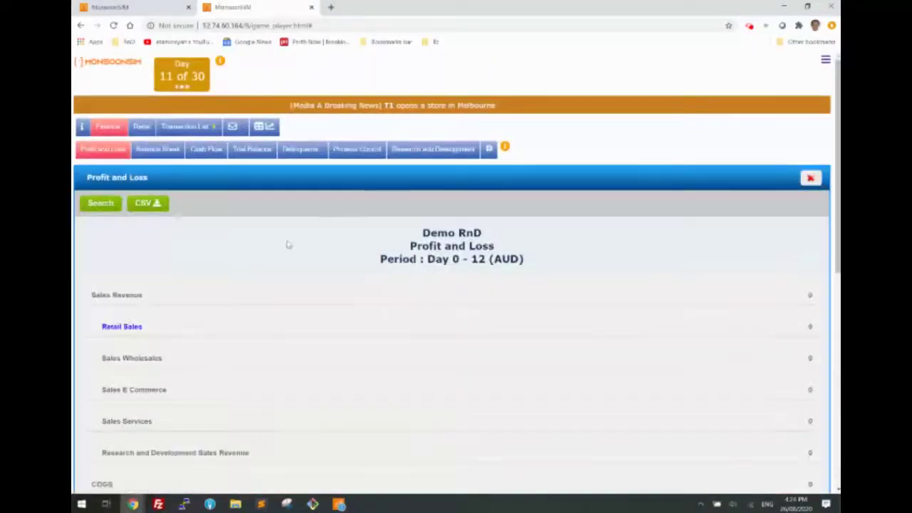
scroll(288, 244, "down", 3)
left_click(128, 343)
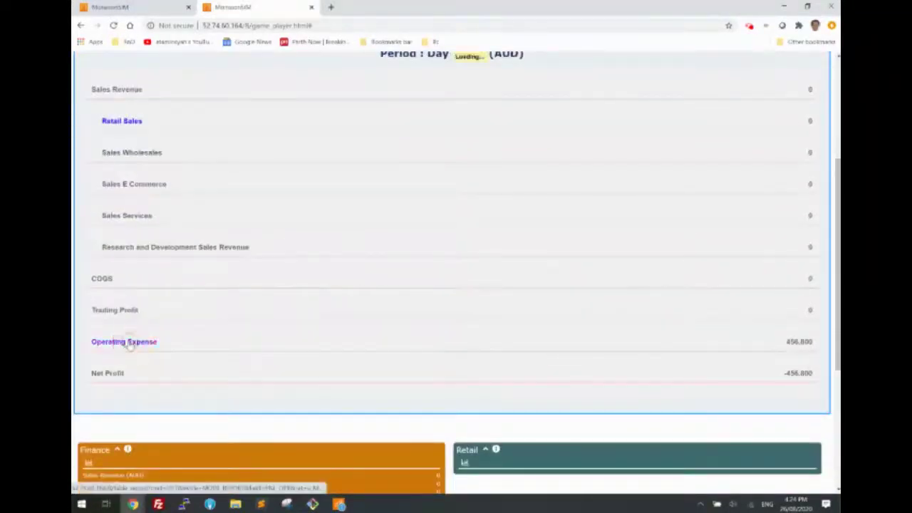
scroll(130, 314, "down", 2)
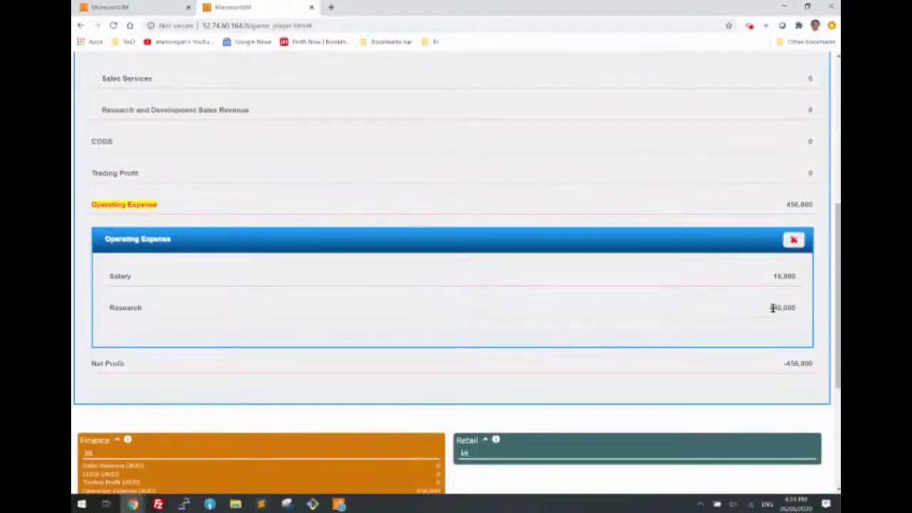
In the Transaction List, highlight Project B's development amount, refresh the investment's status on day 21 and highlight its evaluation entry
scroll(387, 234, "up", 5)
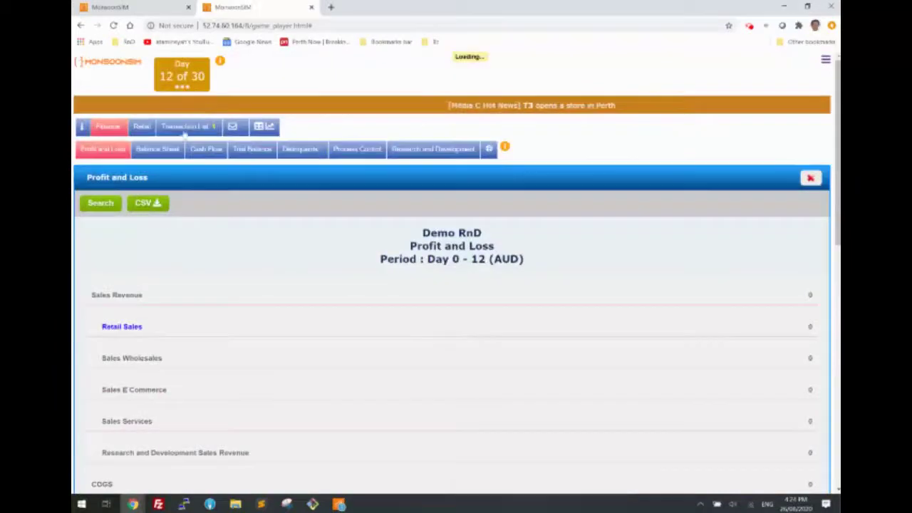
left_click(188, 127)
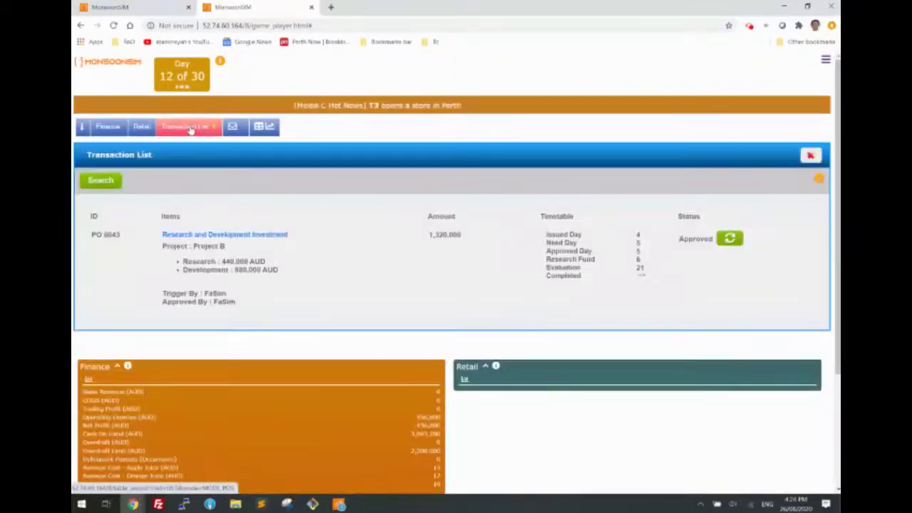
double_click(244, 270)
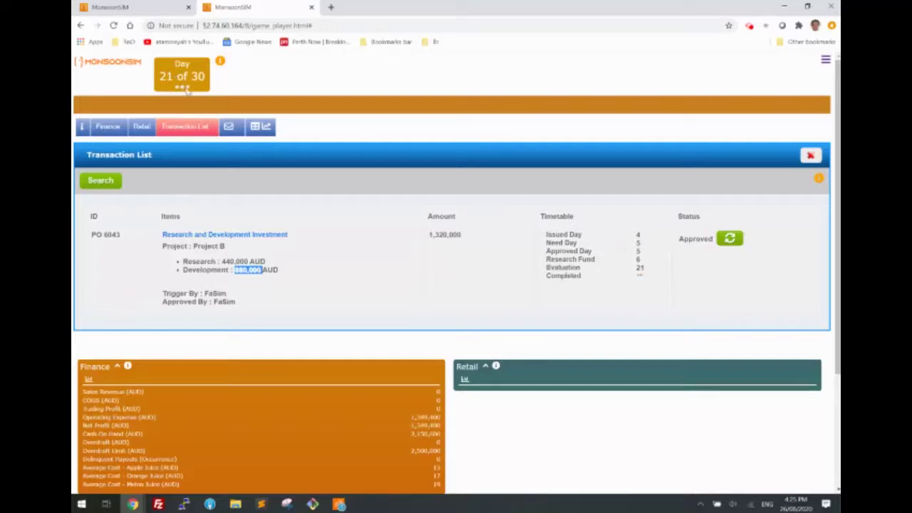
left_click(731, 240)
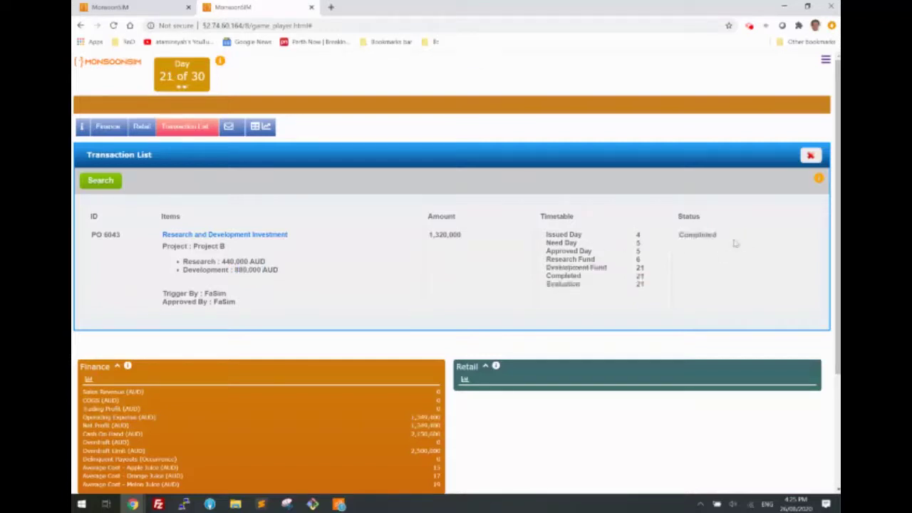
left_click_drag(559, 285, 583, 288)
scroll(319, 279, "down", 1)
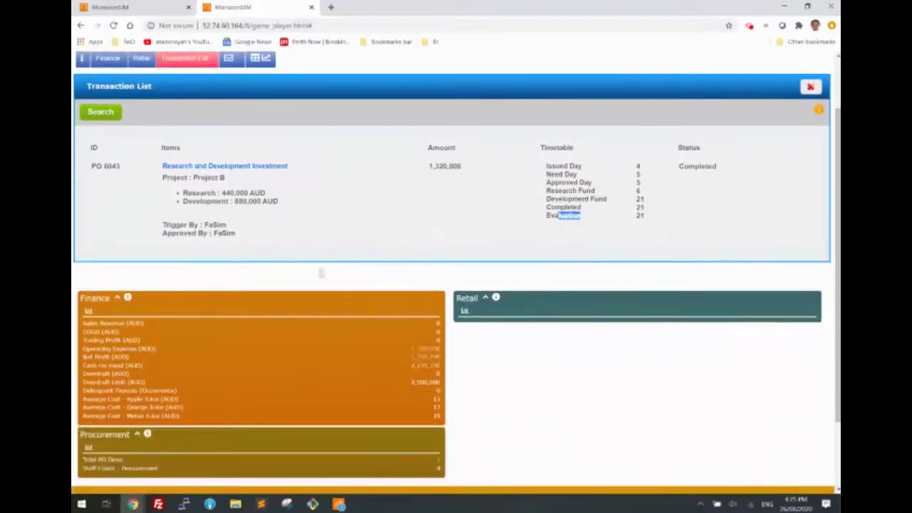
scroll(149, 197, "up", 2)
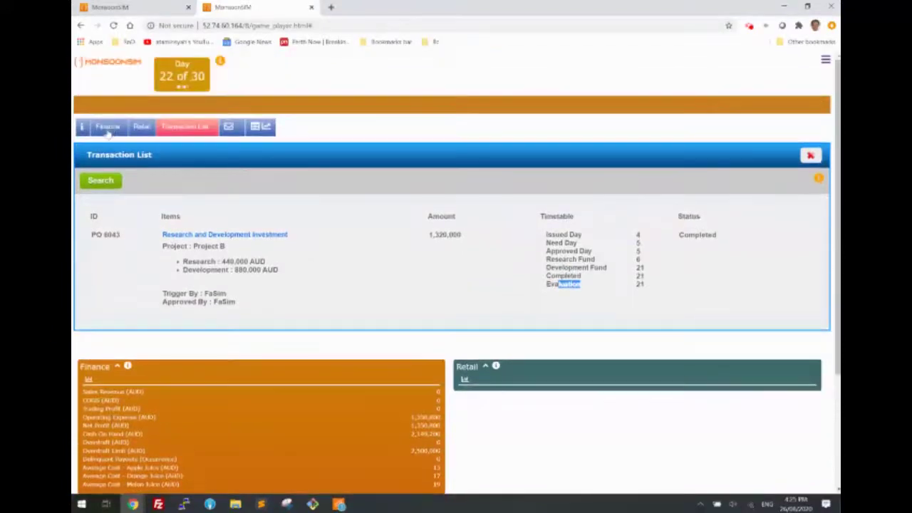
Expand Operating Expense in the day 0–22 Profit and Loss report and highlight the Research, Development and Net Profit entries
left_click(107, 126)
left_click(112, 154)
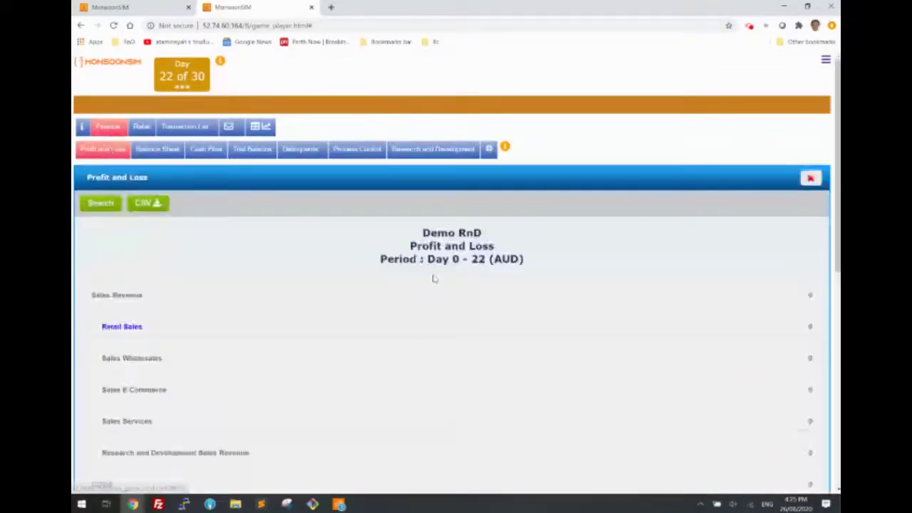
scroll(435, 278, "down", 4)
scroll(435, 279, "down", 1)
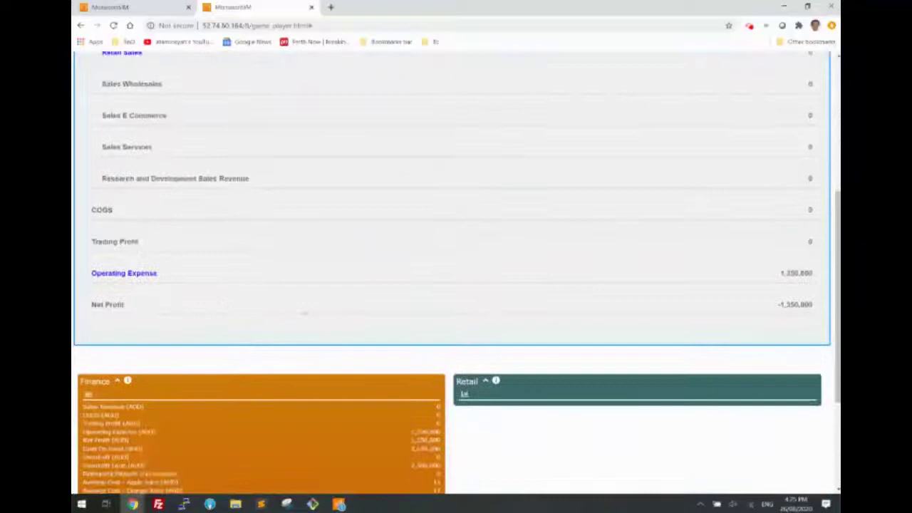
left_click(142, 275)
scroll(139, 299, "down", 1)
double_click(129, 307)
double_click(133, 339)
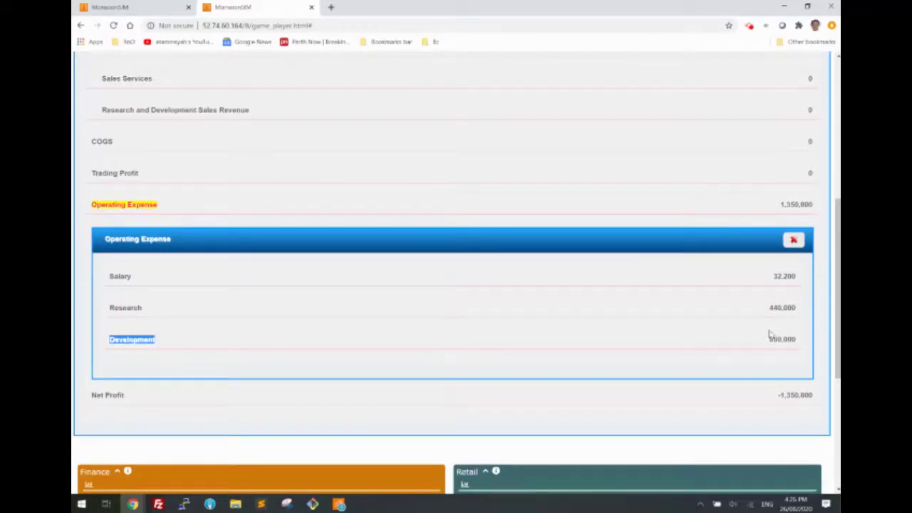
double_click(791, 396)
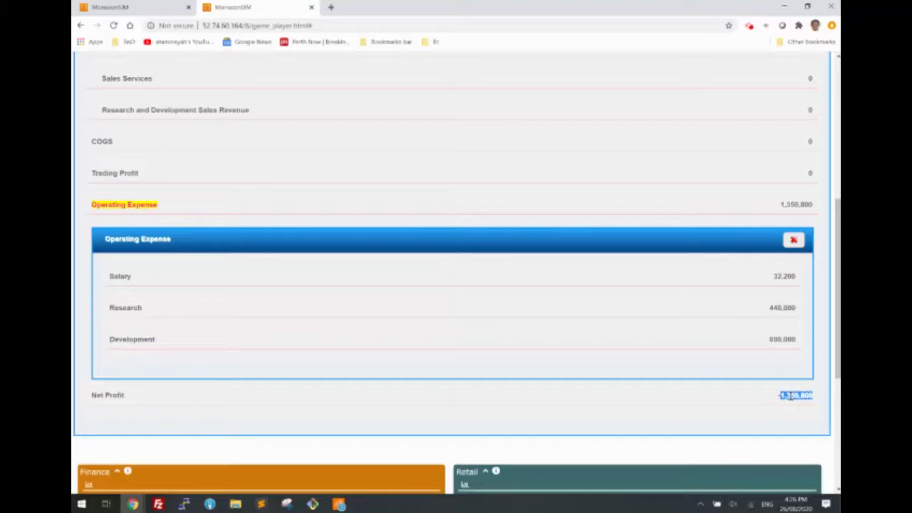
Review the day 24 Balance Sheet and highlight the Intangible - Development Asset line and its amount
scroll(560, 290, "up", 10)
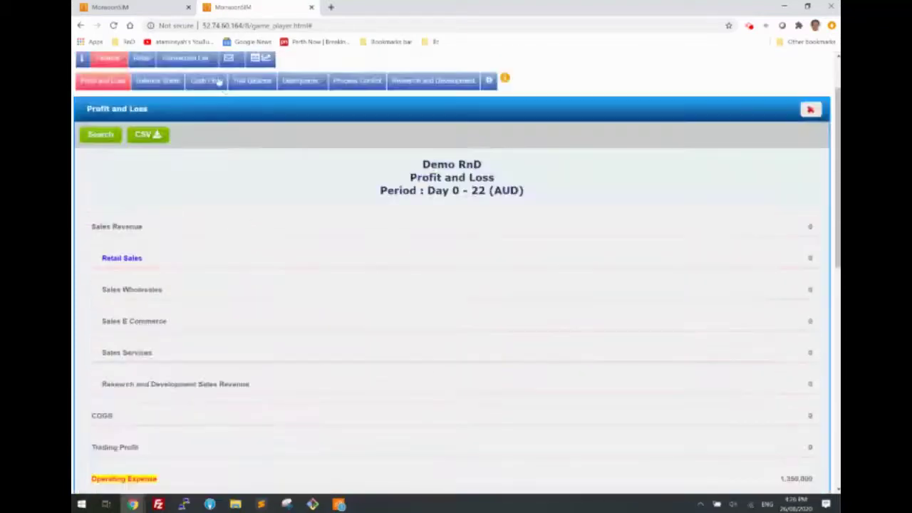
left_click(158, 79)
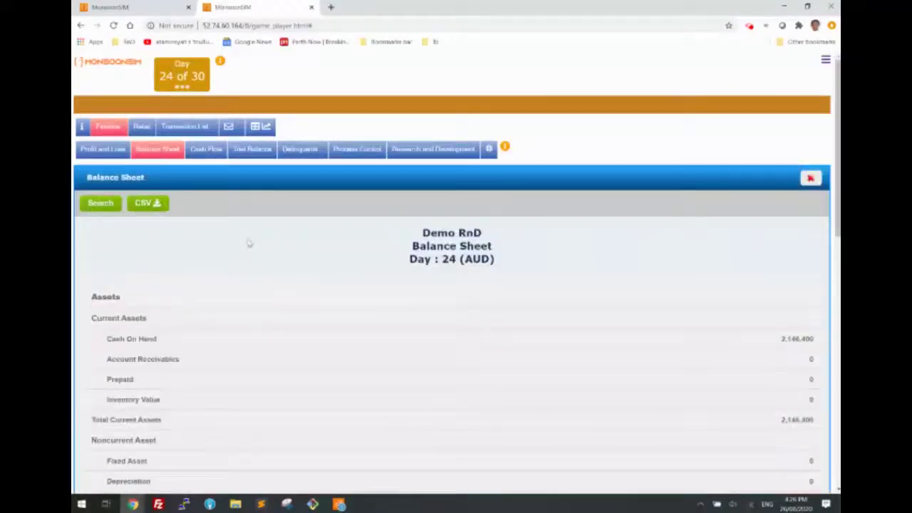
scroll(249, 242, "down", 3)
left_click_drag(126, 296, 217, 300)
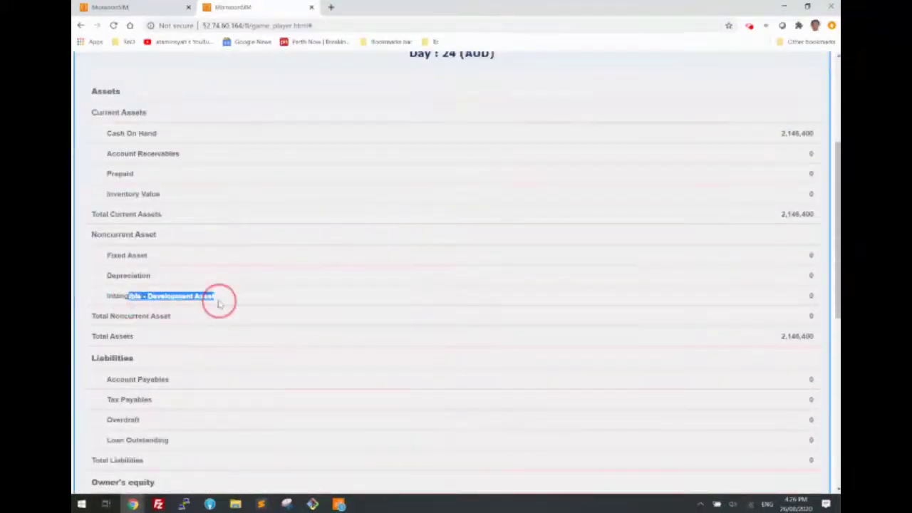
left_click(812, 302)
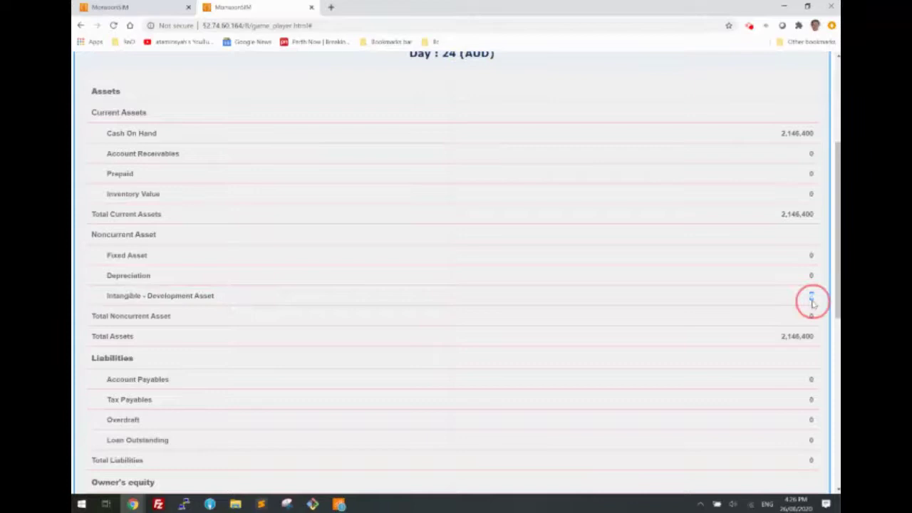
Examine the Research and Development projects again, comparing Project A's and Project B's expenditures and projected inflows
scroll(347, 242, "up", 2)
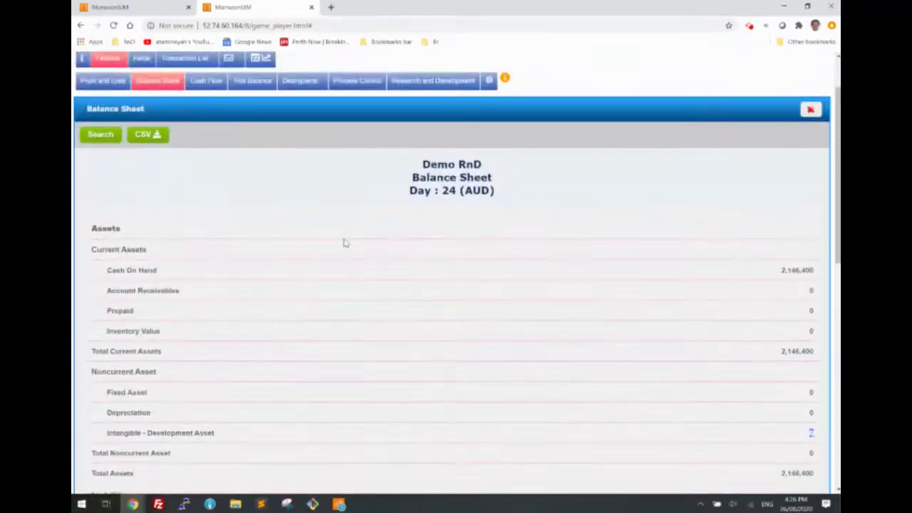
scroll(344, 244, "up", 1)
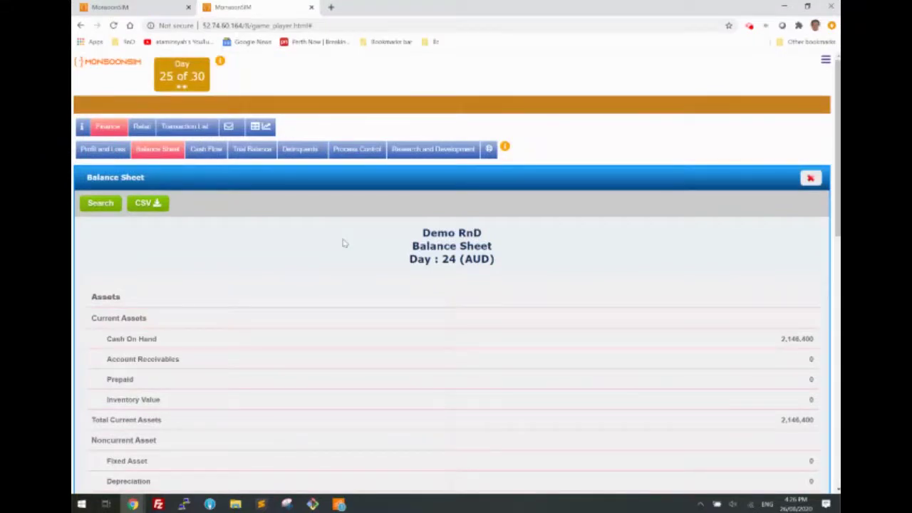
left_click(446, 153)
scroll(277, 329, "down", 1)
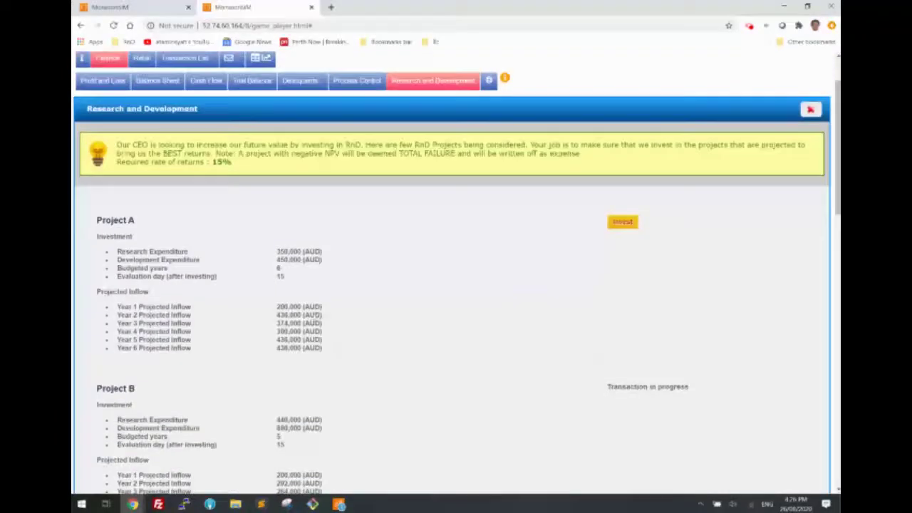
scroll(326, 411, "down", 1)
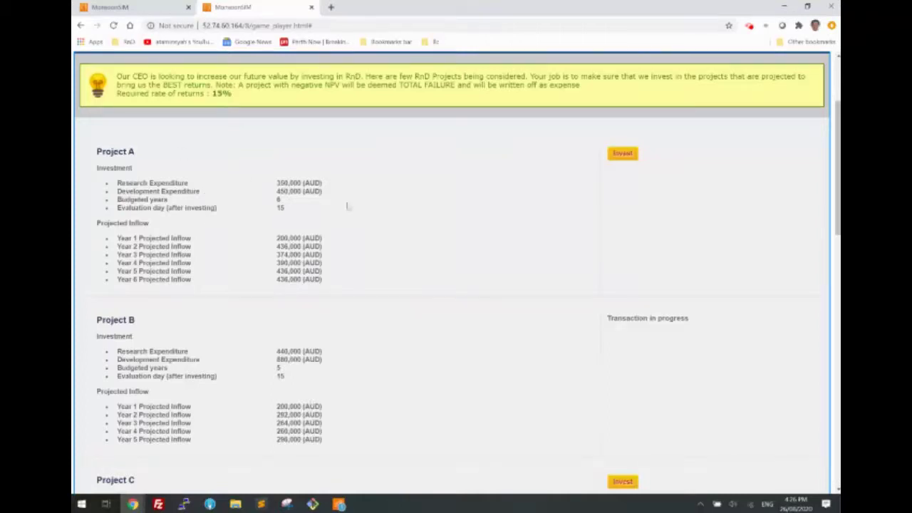
scroll(356, 206, "up", 1)
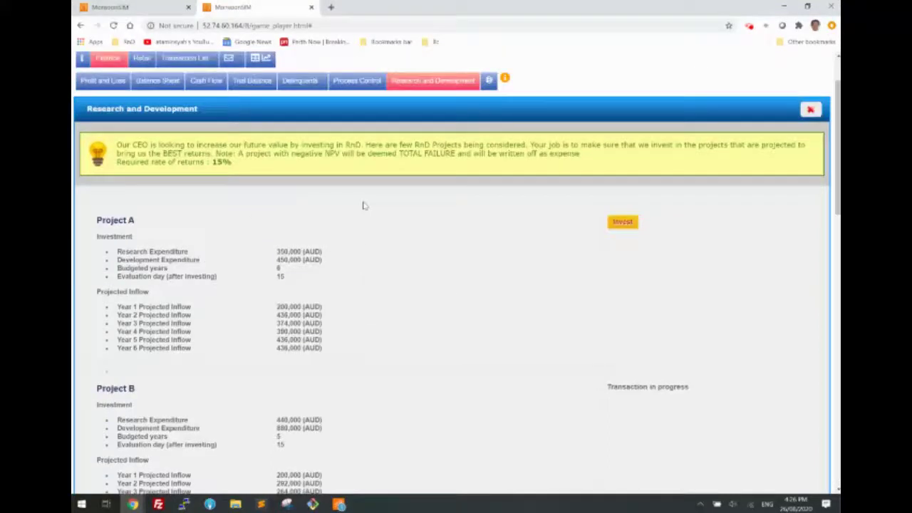
scroll(362, 206, "up", 1)
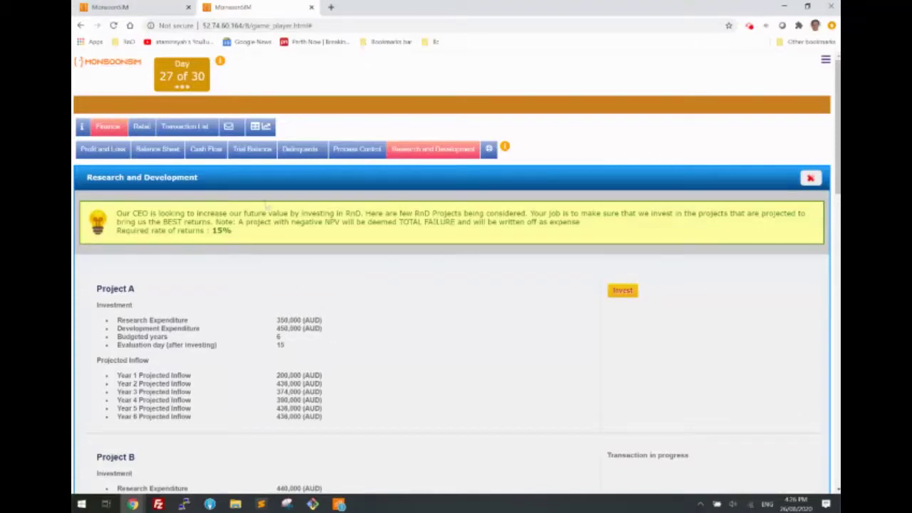
Switch to the game administration page and reinitialise the game, confirming with YES
left_click(142, 8)
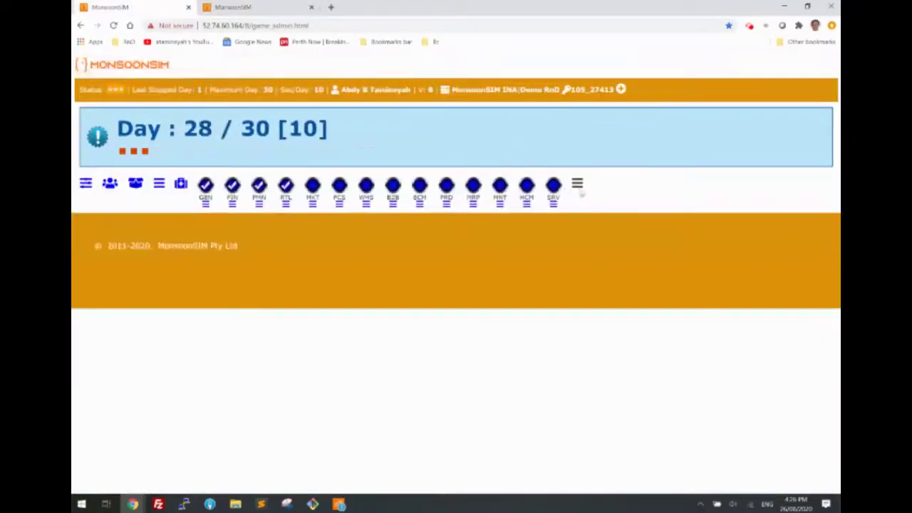
left_click(578, 185)
left_click(535, 212)
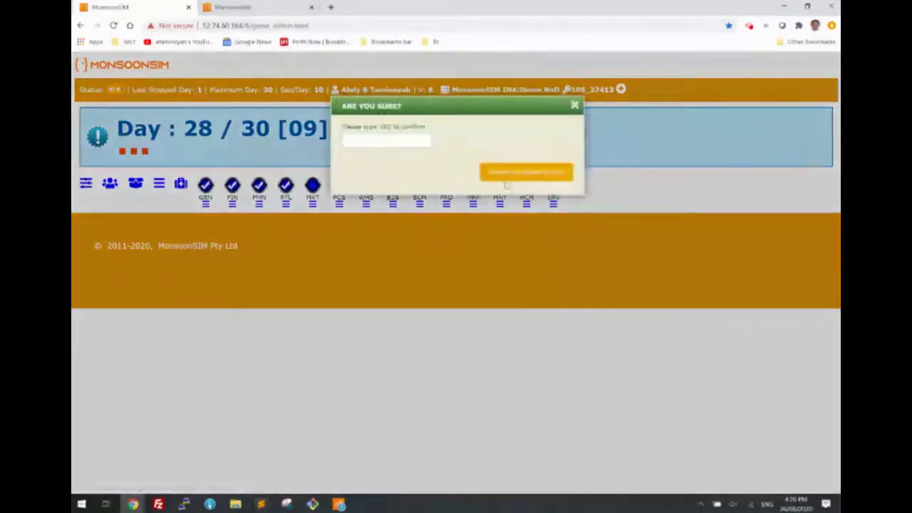
left_click(391, 146)
type("YES")
key("Return")
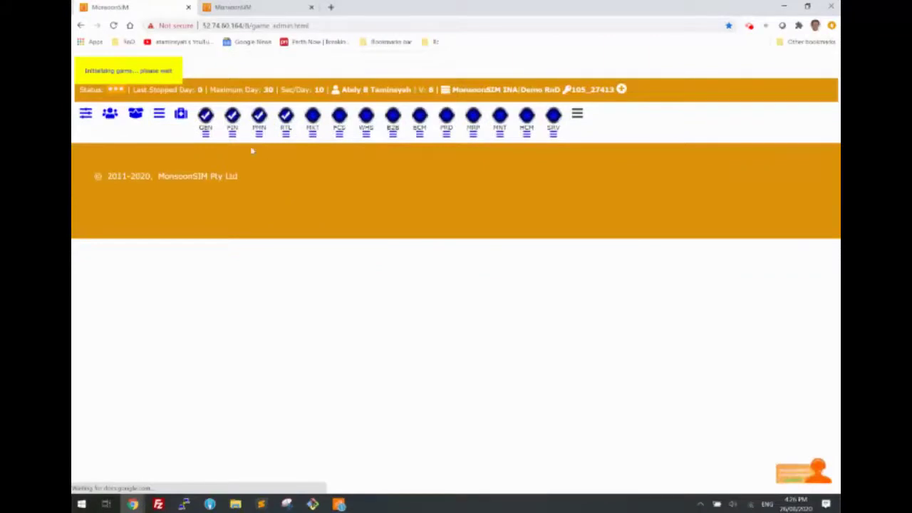
Set Evaluation day (after investing) to 10 in the Research and Development Allow settings of the FIN game parameters
left_click(232, 134)
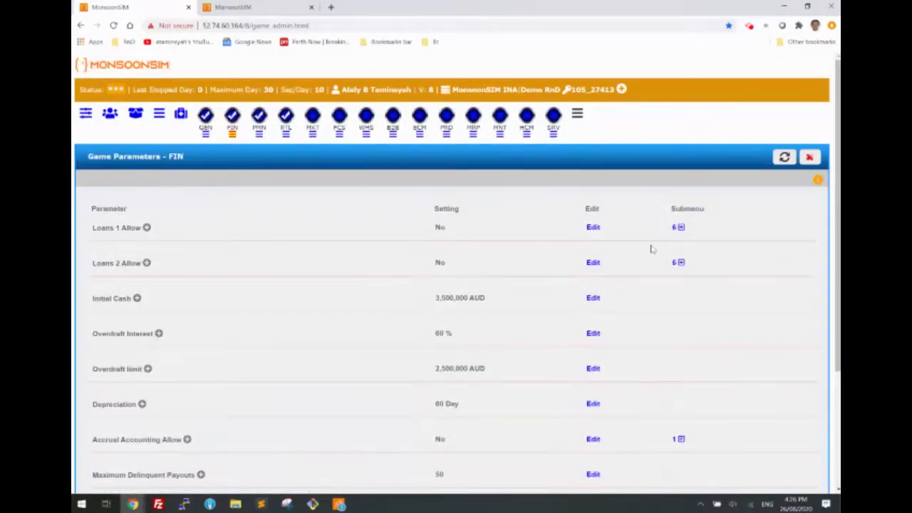
scroll(645, 281, "down", 3)
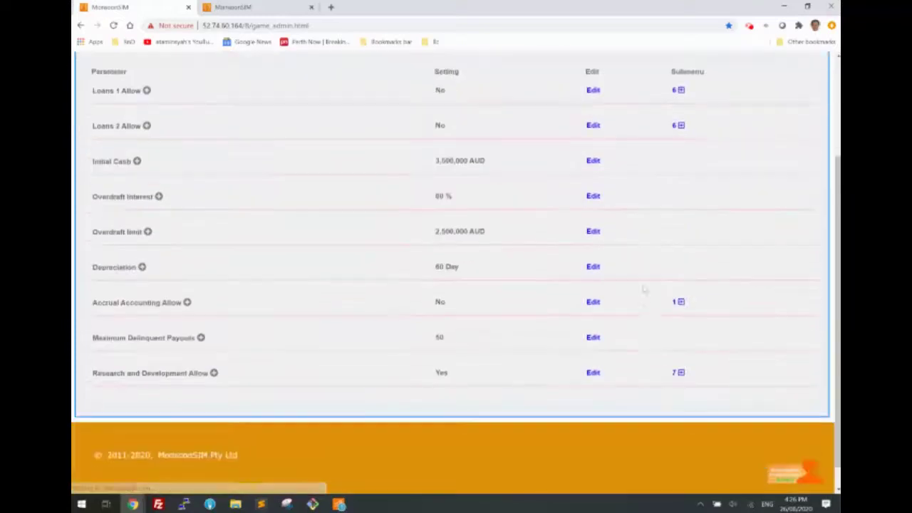
left_click(677, 372)
scroll(615, 370, "down", 6)
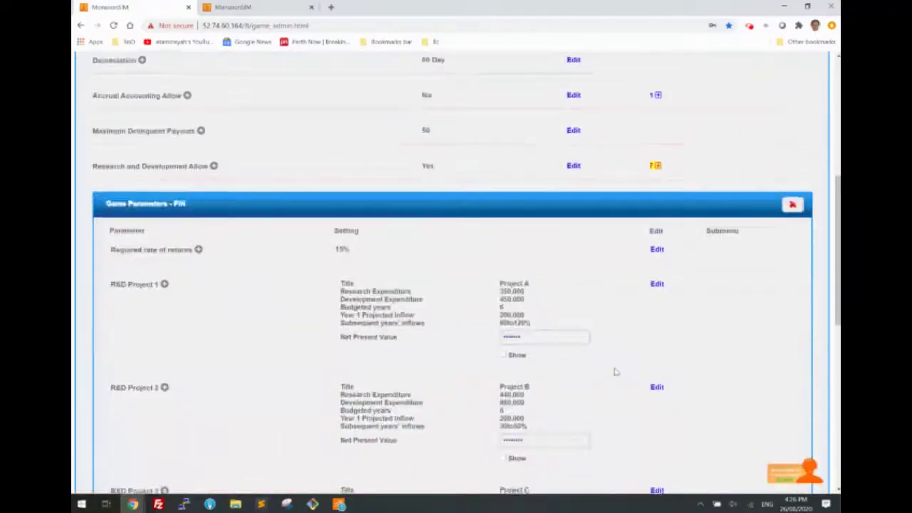
scroll(615, 370, "down", 3)
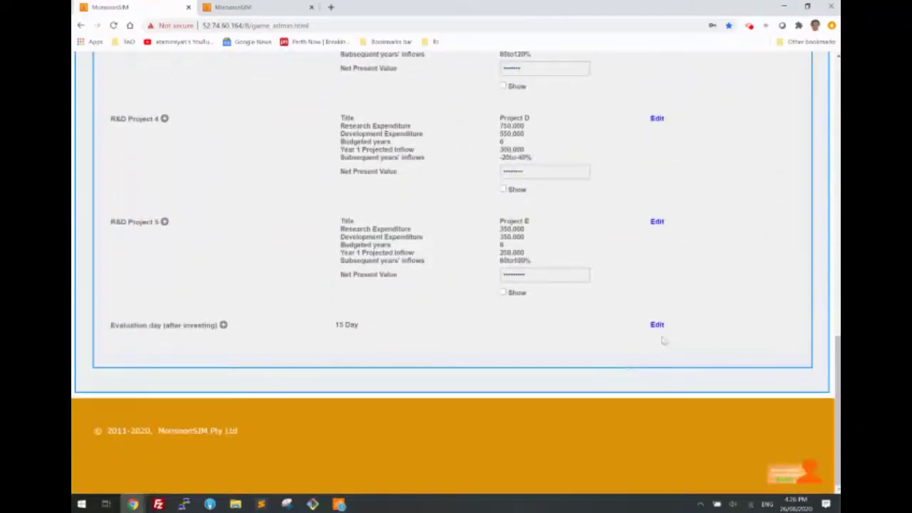
left_click(657, 324)
left_click(336, 142)
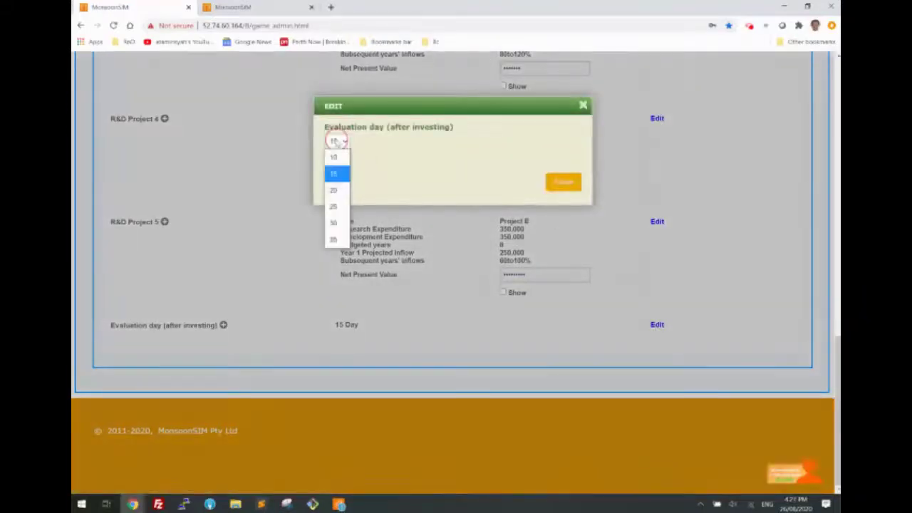
left_click(333, 156)
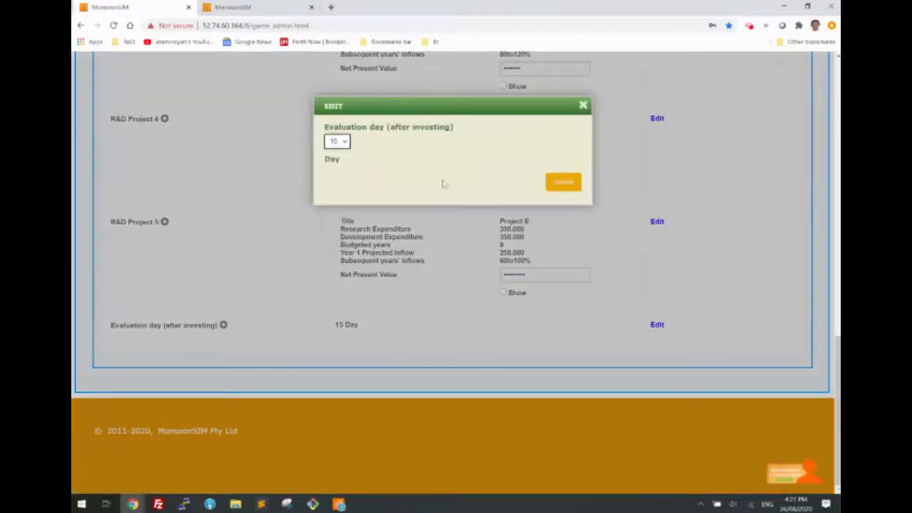
left_click(563, 183)
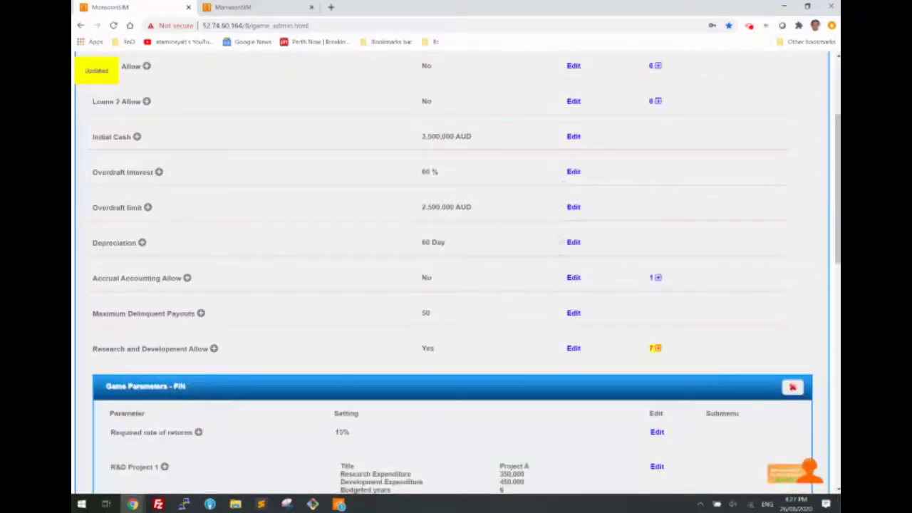
scroll(555, 264, "down", 15)
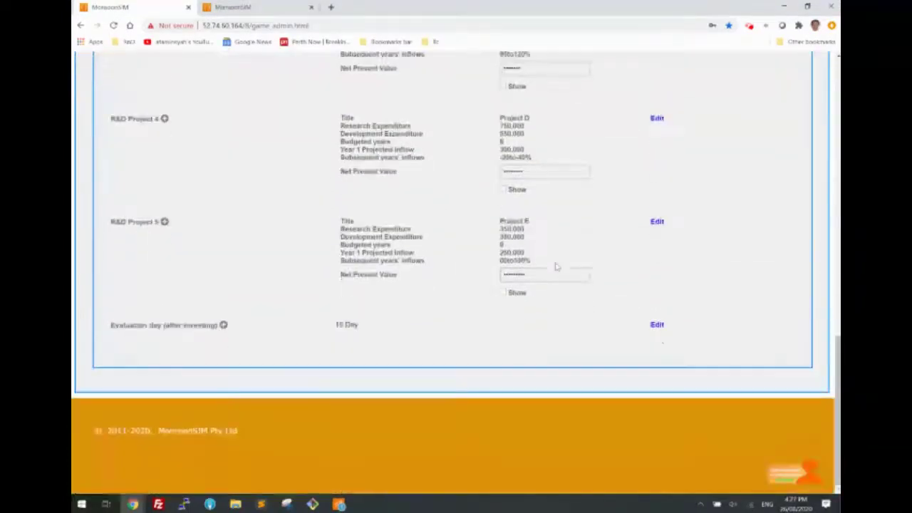
scroll(605, 254, "up", 10)
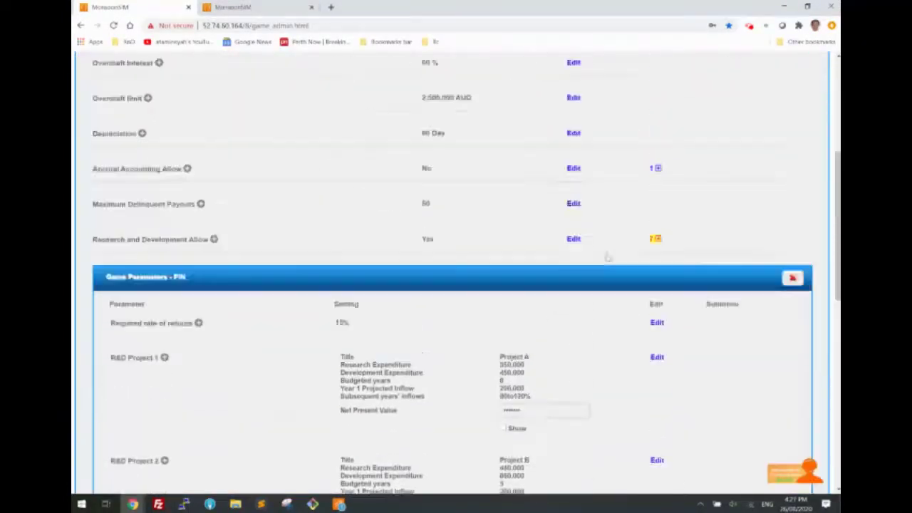
Run the game session with maximum day 30, 10 seconds per day and next stop day 18
scroll(624, 248, "up", 2)
left_click(578, 116)
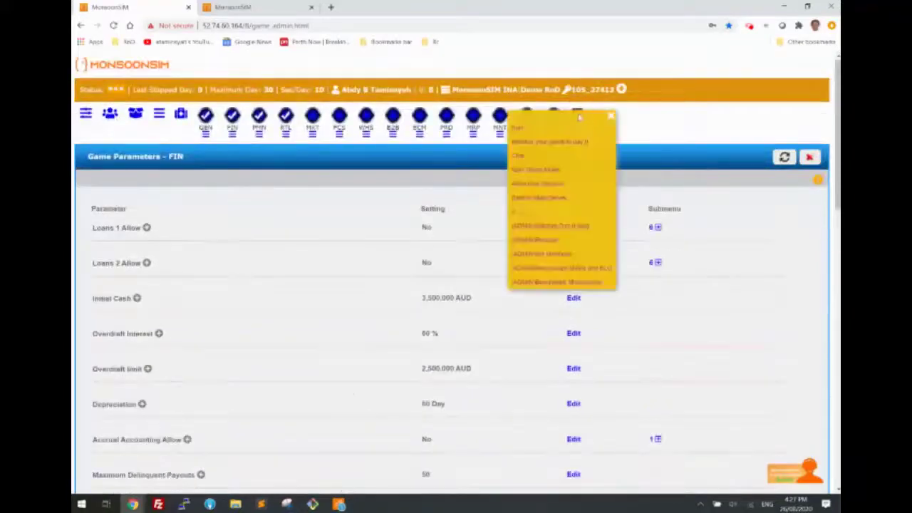
left_click(535, 131)
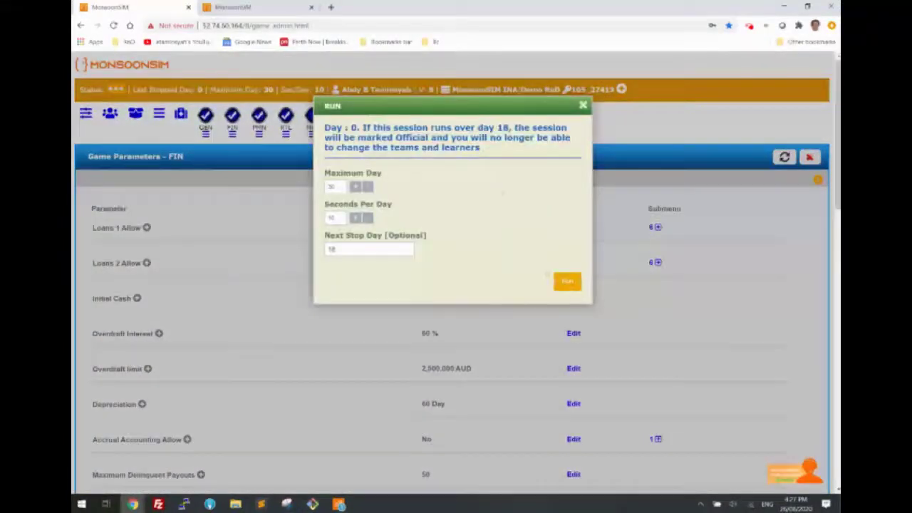
left_click(571, 283)
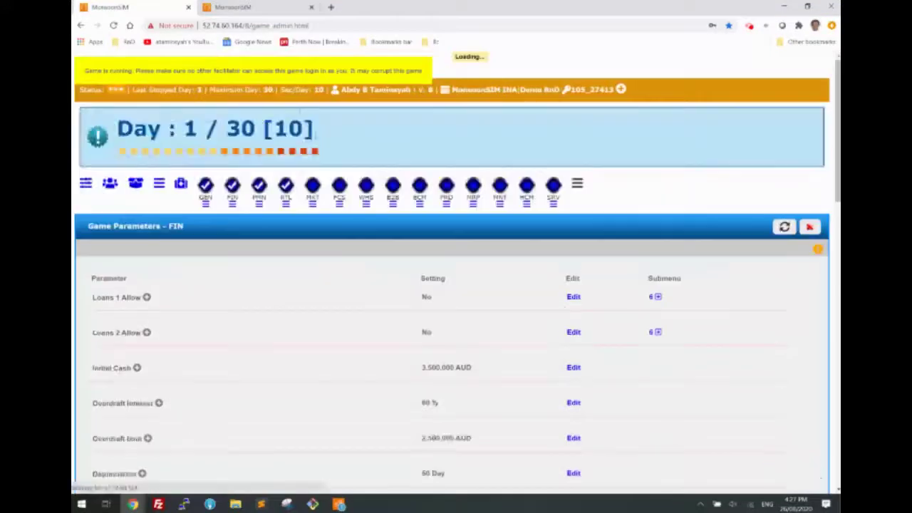
Switch to the player page and reload the Research and Development projects for the restarted game
left_click(241, 7)
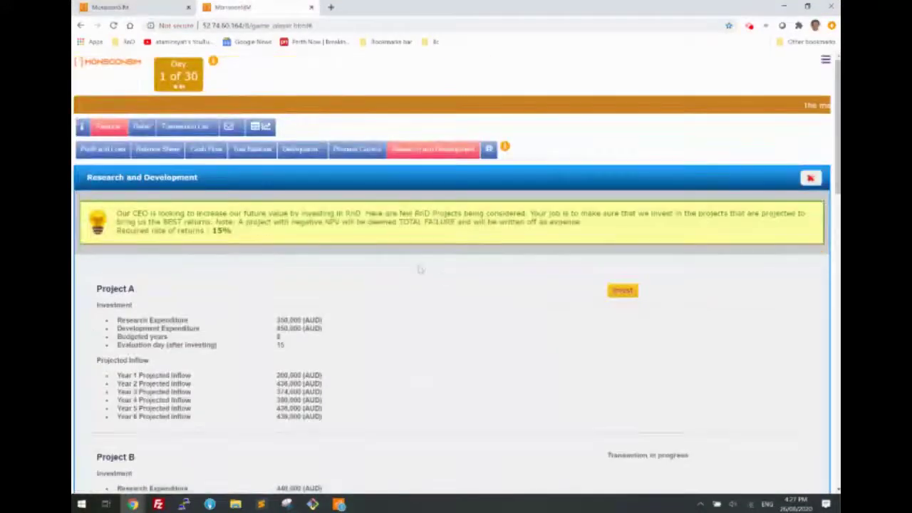
scroll(442, 276, "down", 2)
scroll(450, 271, "up", 2)
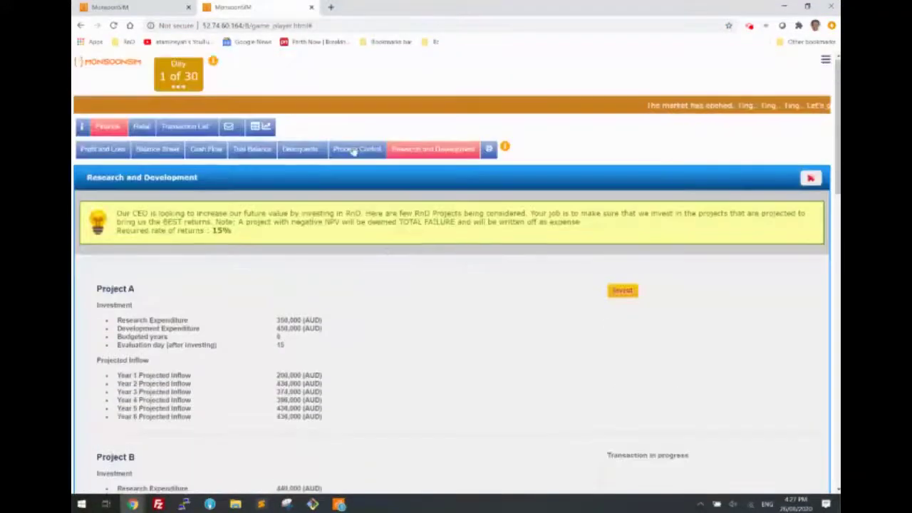
left_click(424, 151)
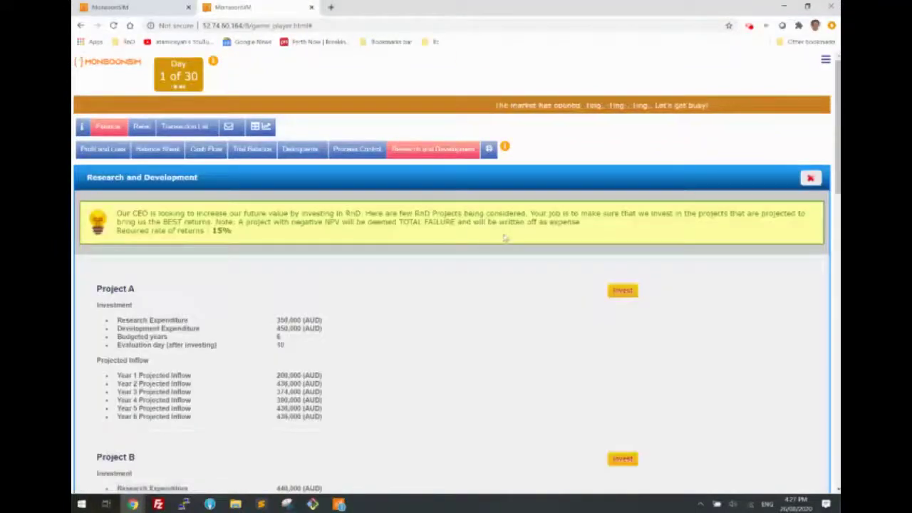
Invest in Project A and approve its Research and Development Investment purchase order in the inbox
scroll(504, 238, "down", 1)
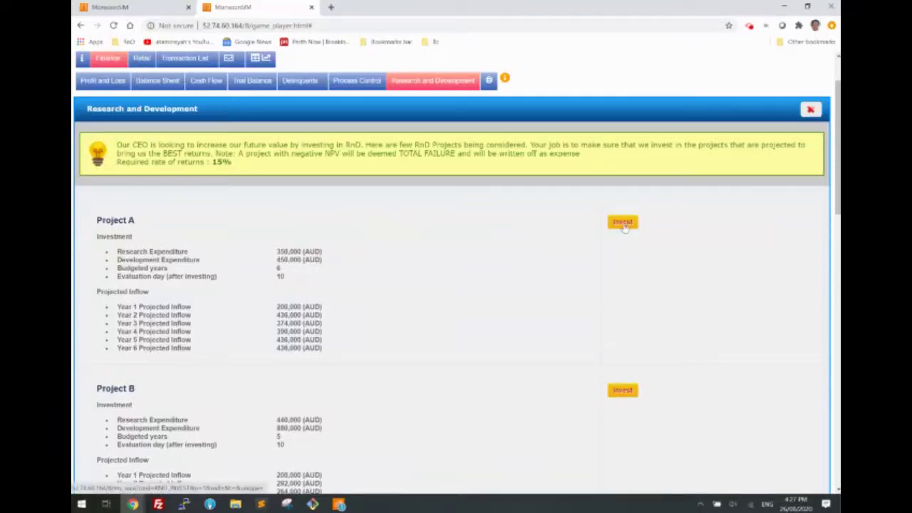
scroll(350, 254, "down", 1)
scroll(556, 240, "up", 1)
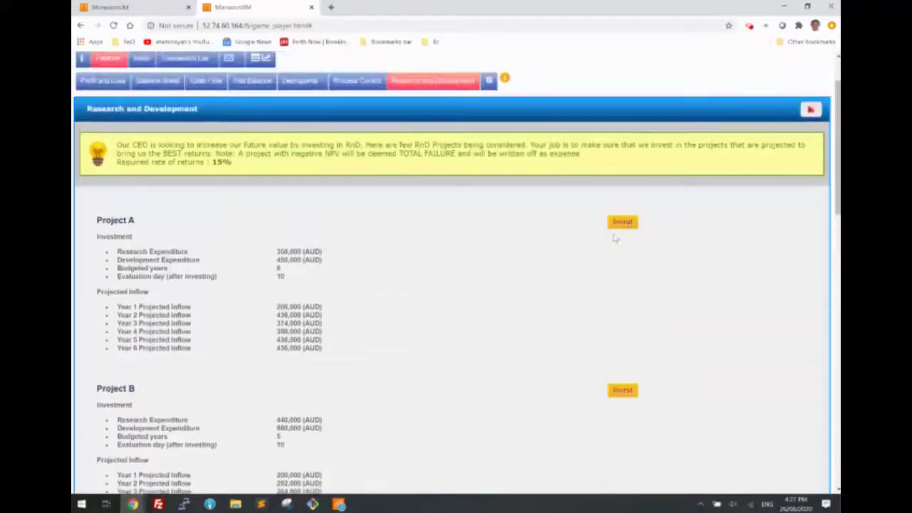
left_click(622, 222)
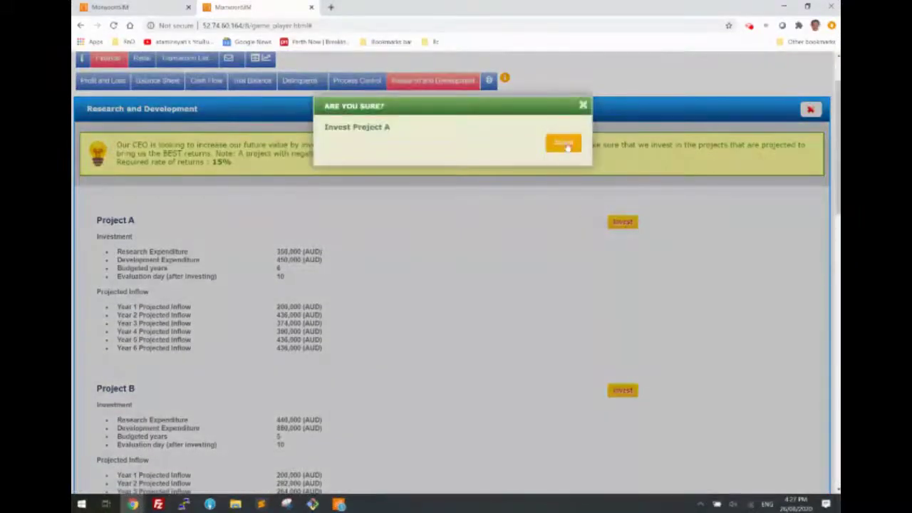
left_click(565, 145)
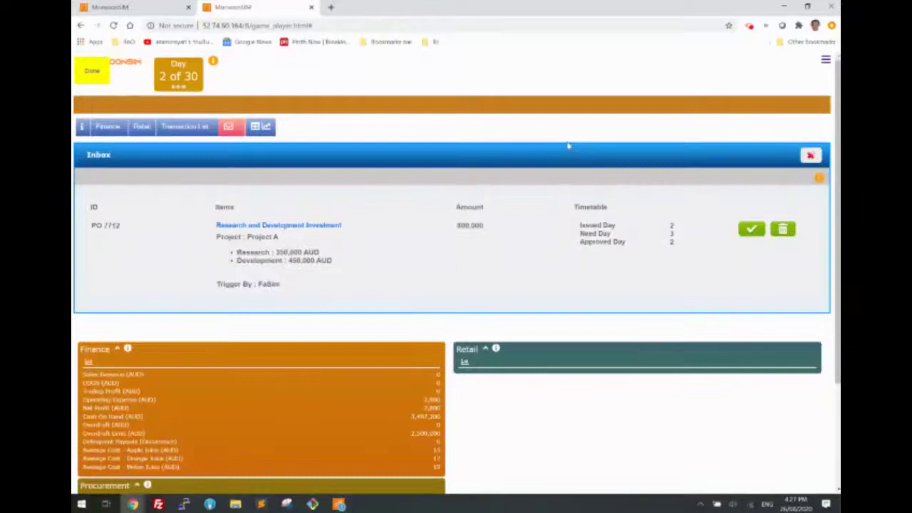
left_click(752, 228)
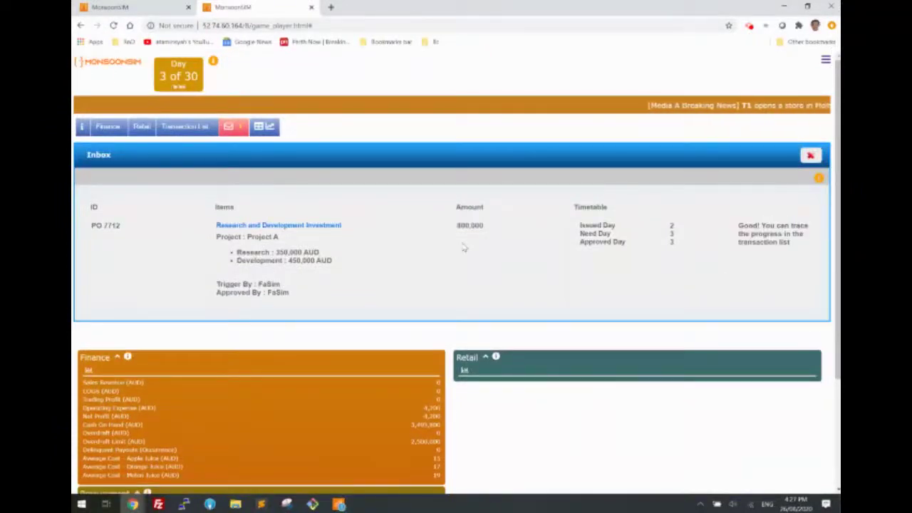
Review the Profit and Loss report up to day 4, expand Operating Expense and highlight the Research amount
left_click(108, 127)
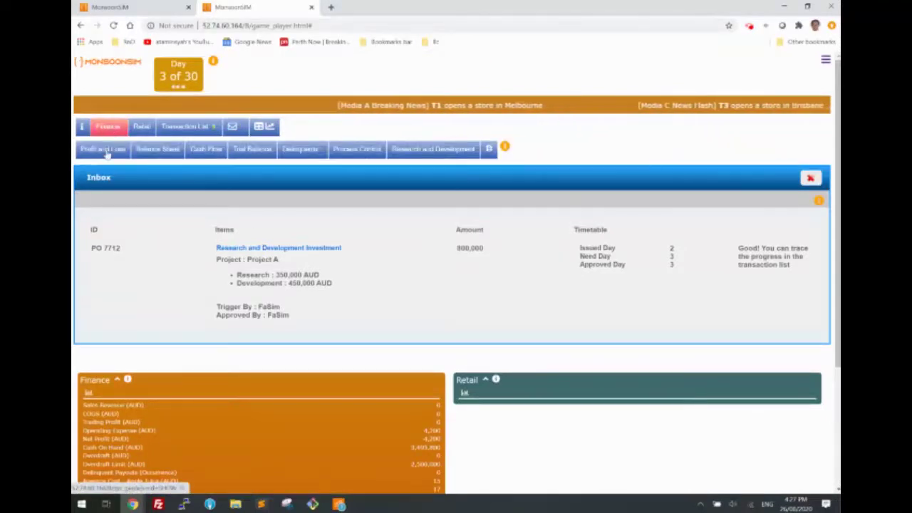
left_click(107, 149)
scroll(291, 244, "down", 3)
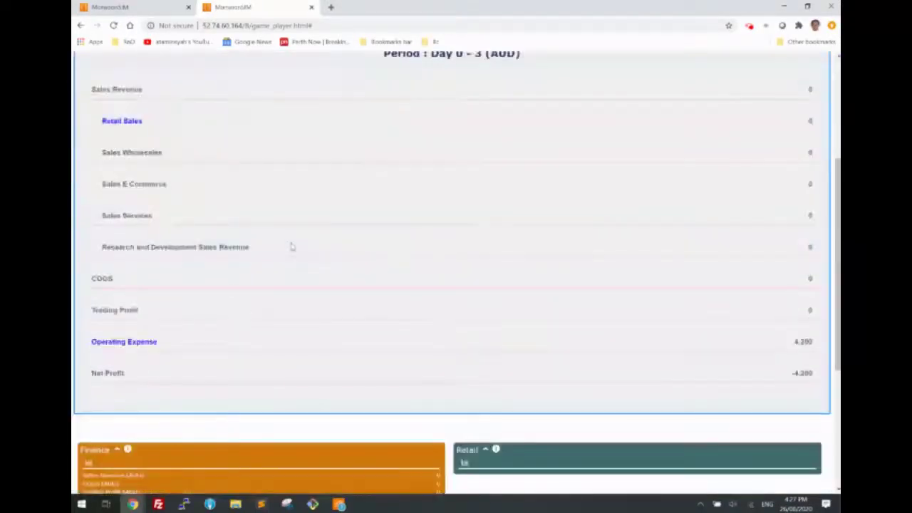
scroll(278, 250, "up", 2)
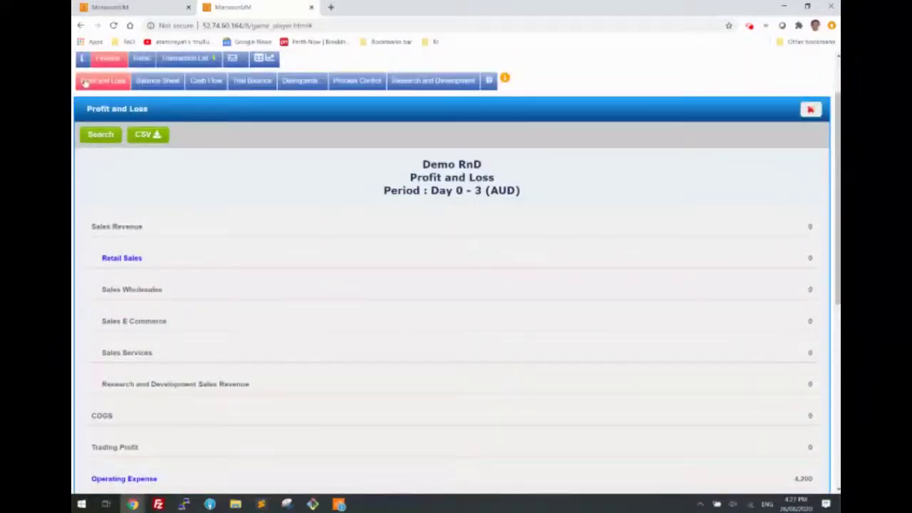
scroll(271, 289, "down", 2)
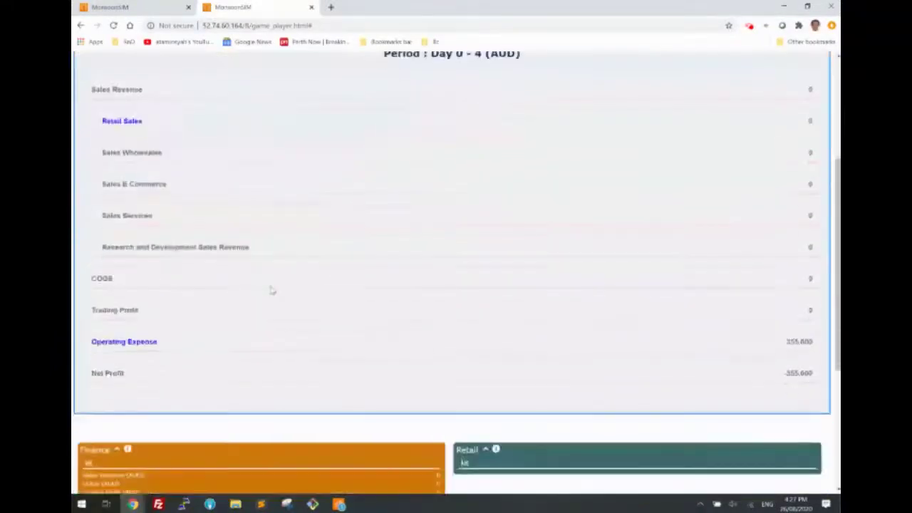
left_click(135, 343)
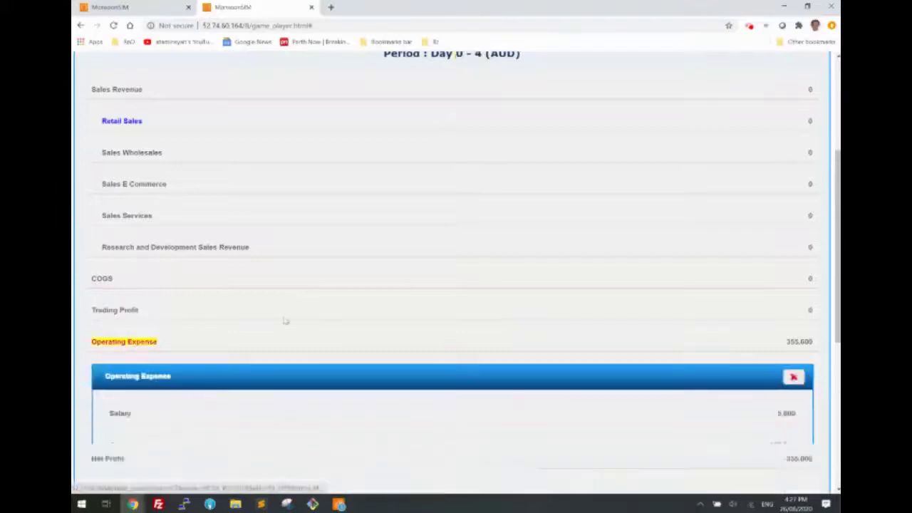
scroll(287, 320, "down", 2)
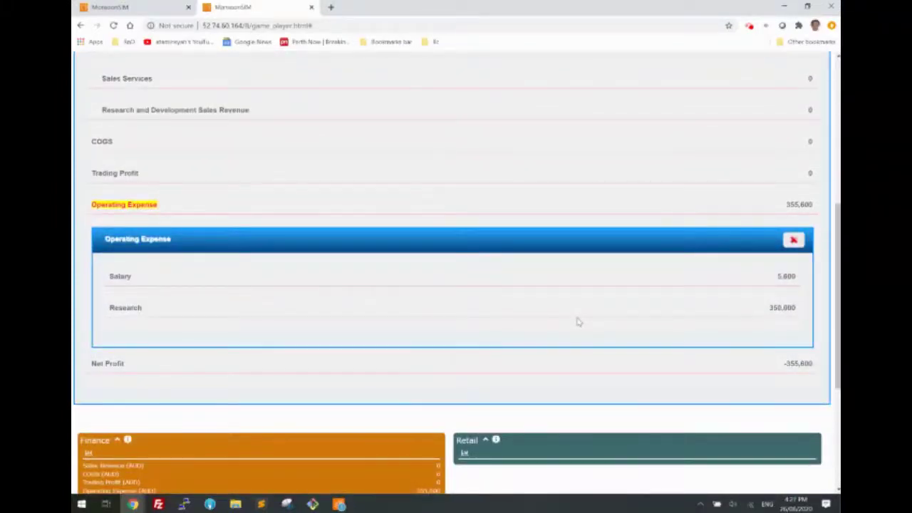
double_click(776, 307)
scroll(424, 276, "up", 5)
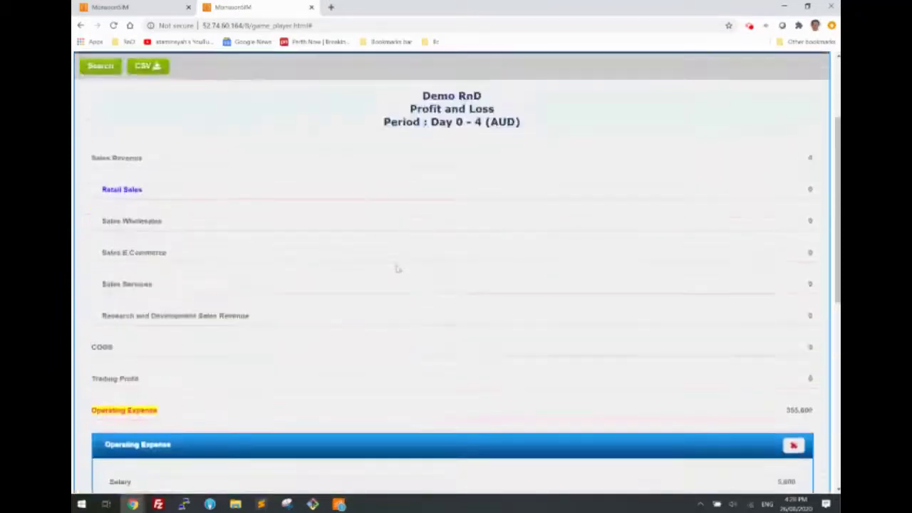
Return to the Research and Development projects and highlight Project A's Research Expenditure for comparison
left_click(441, 149)
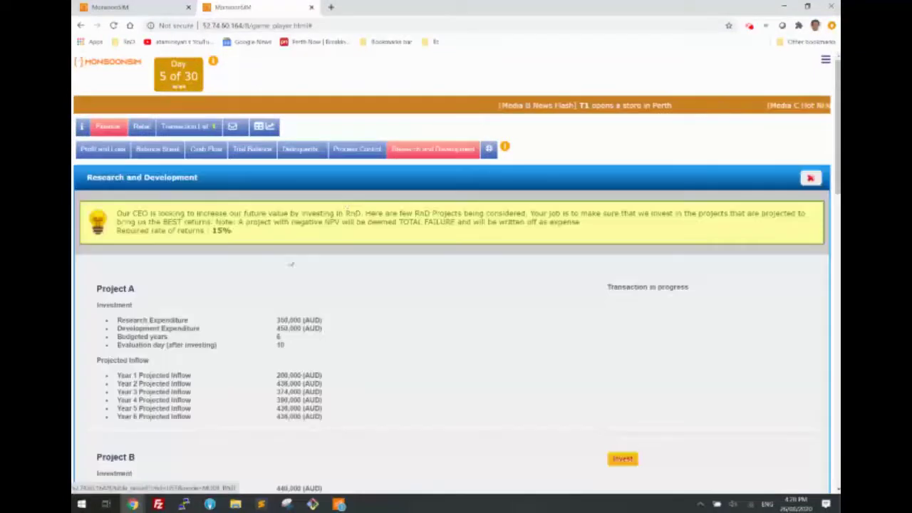
left_click_drag(149, 320, 303, 320)
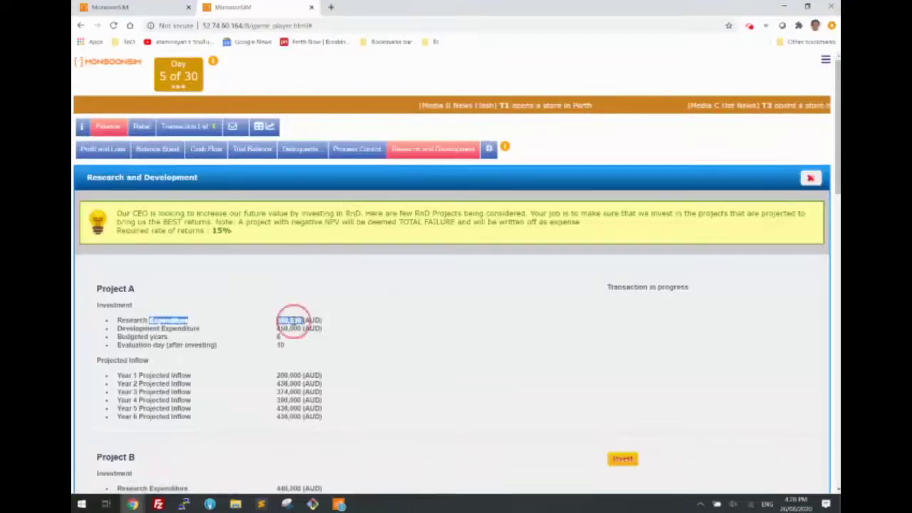
left_click(354, 327)
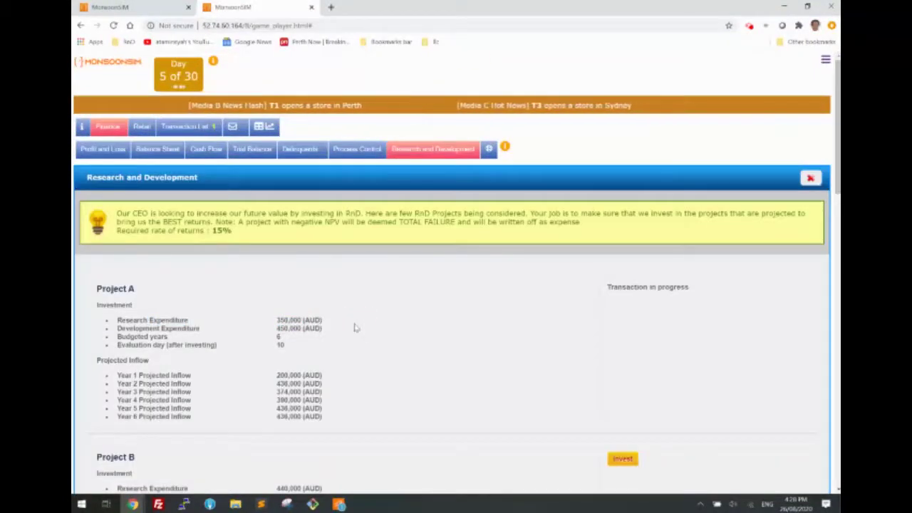
Check Project A's Evaluation day in the Transaction List, and on day 14 refresh the transaction's status and highlight its Development Fund line
left_click(198, 127)
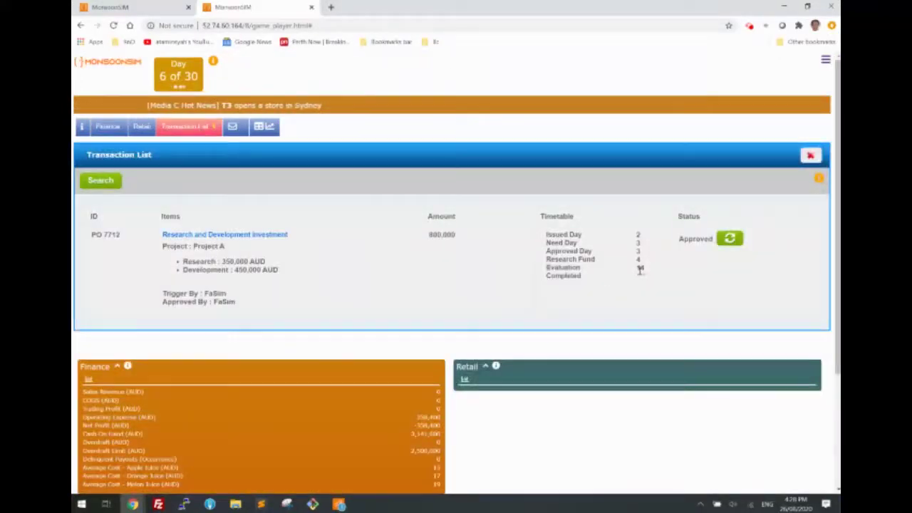
triple_click(641, 267)
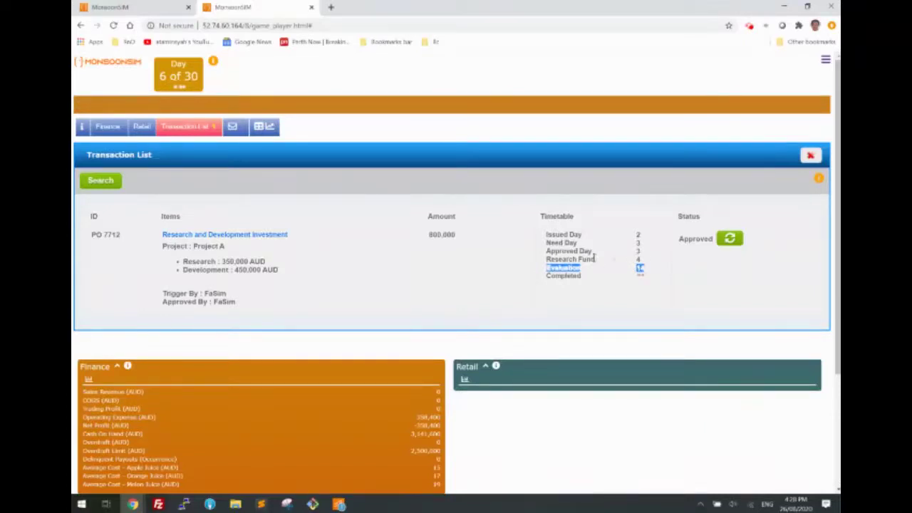
left_click(641, 270)
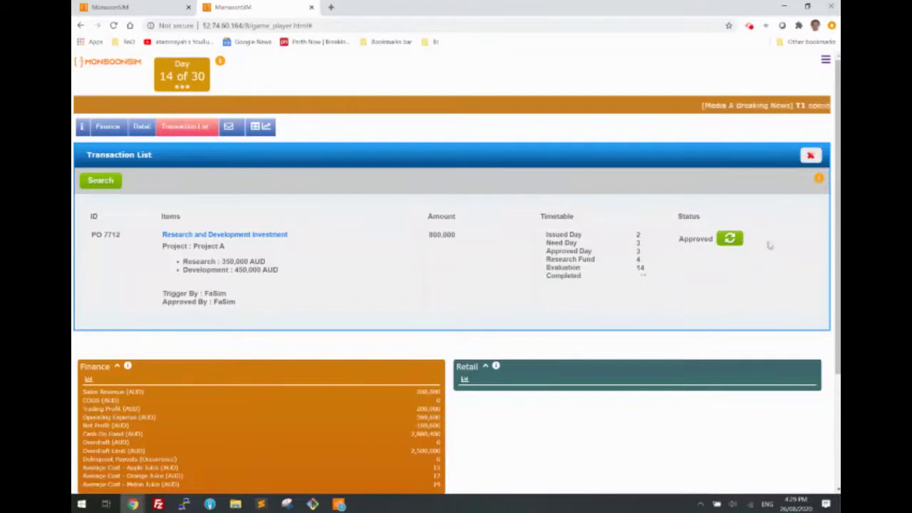
left_click(735, 240)
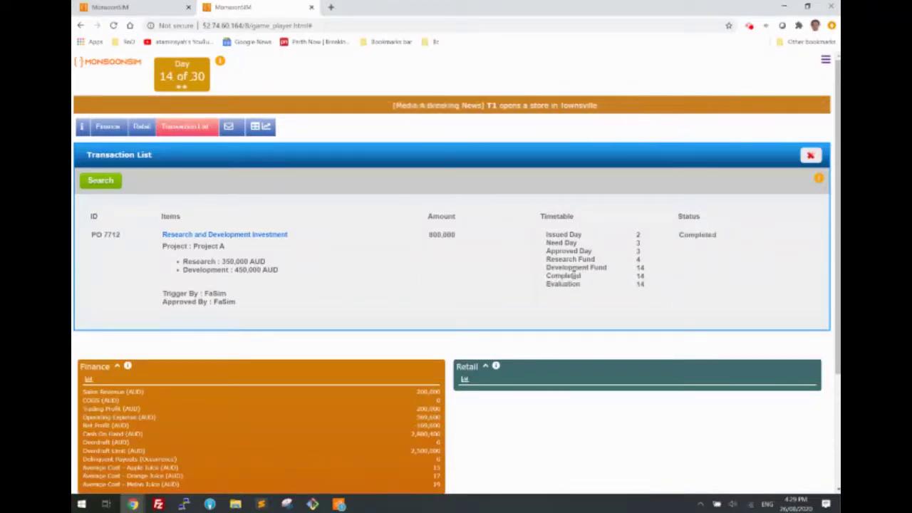
left_click_drag(572, 268, 645, 268)
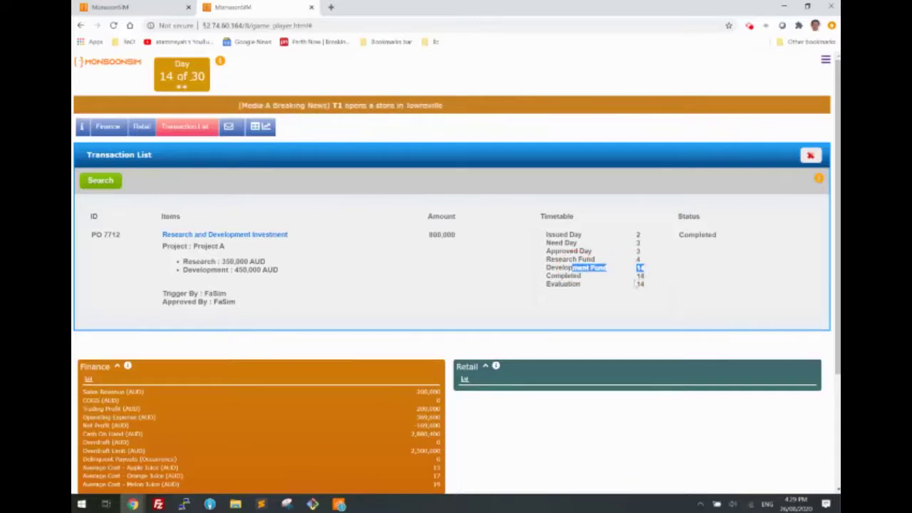
Review the day 15 Balance Sheet and highlight the Intangible - Development Asset line
left_click(115, 130)
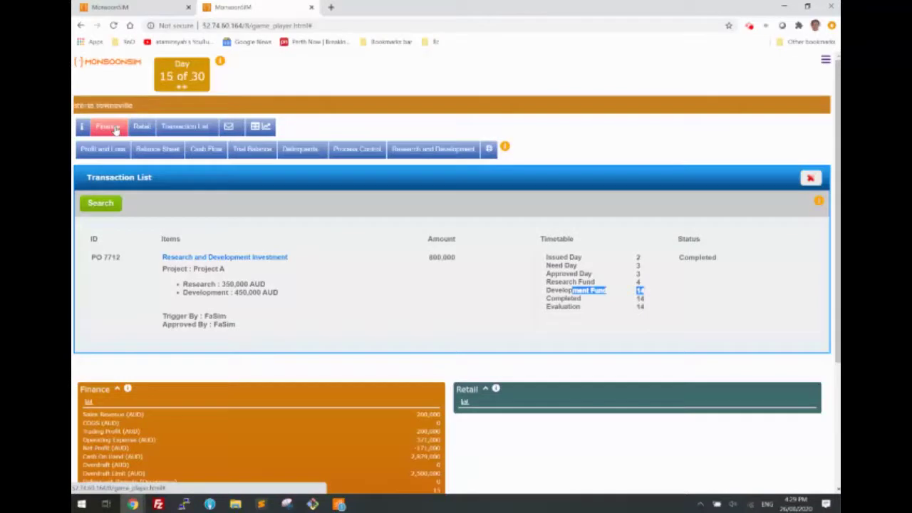
left_click(158, 149)
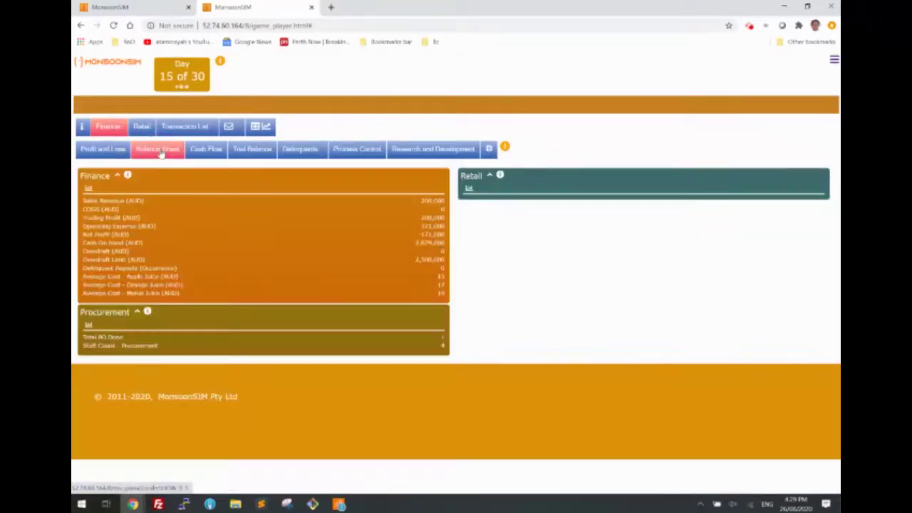
scroll(342, 292, "down", 3)
scroll(349, 303, "down", 2)
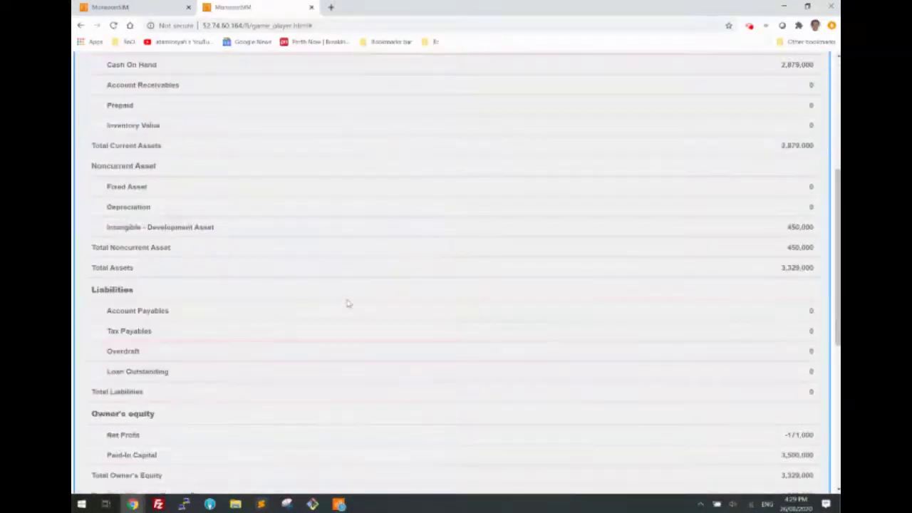
left_click_drag(112, 226, 256, 228)
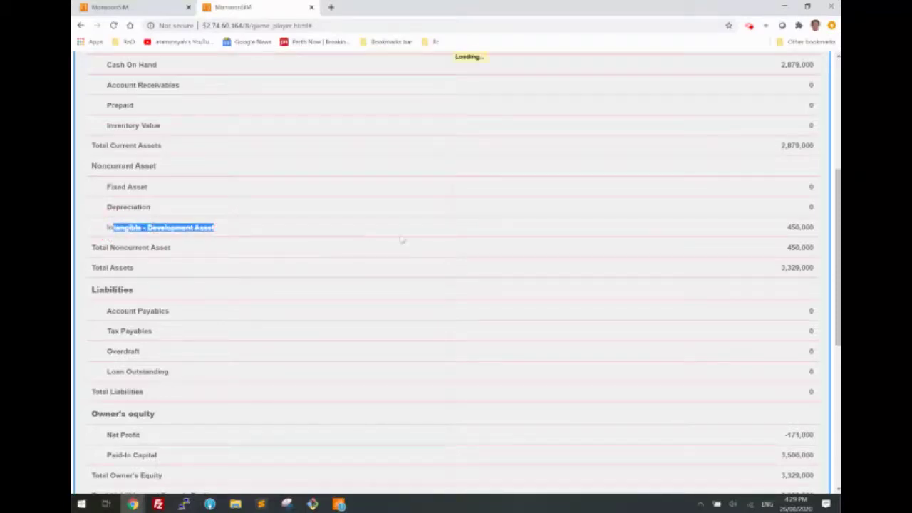
Review the Profit and Loss report for days 0 to 17 and expand Operating Expense to examine its Salary and Research lines
scroll(376, 262, "up", 1)
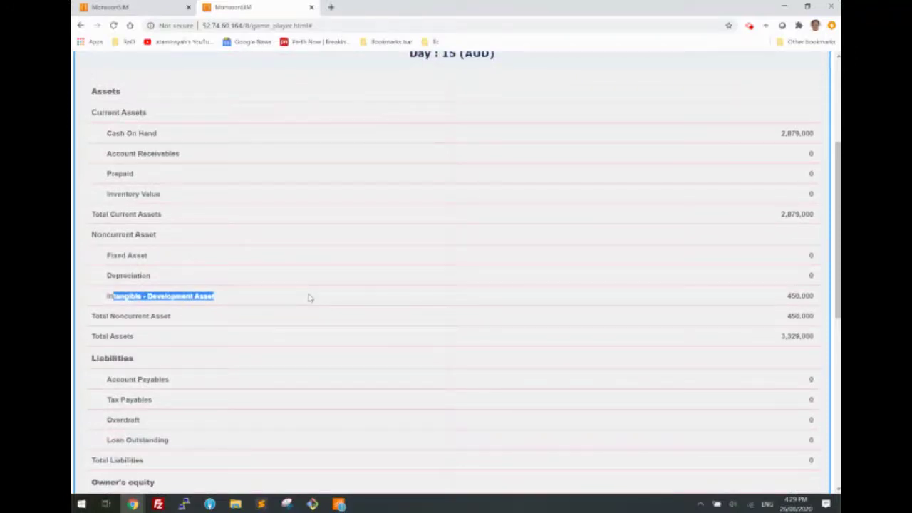
scroll(309, 297, "up", 1)
scroll(174, 163, "up", 2)
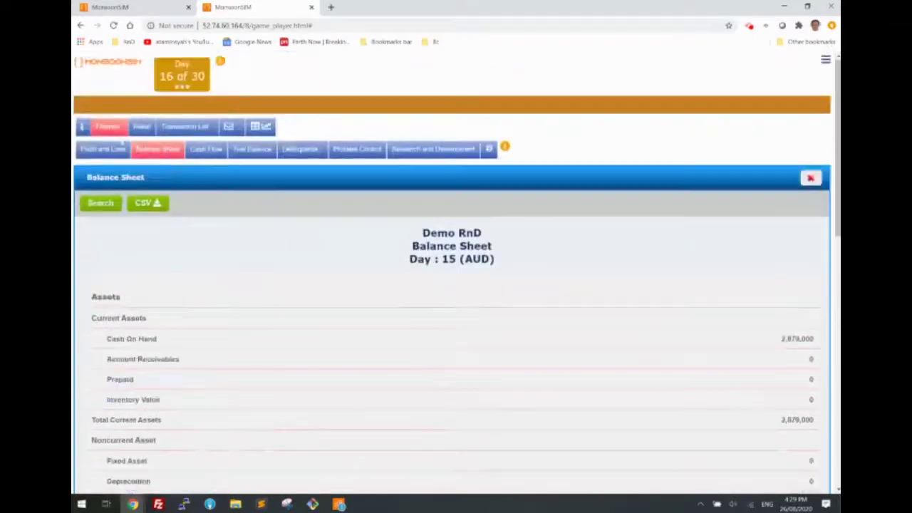
left_click(113, 154)
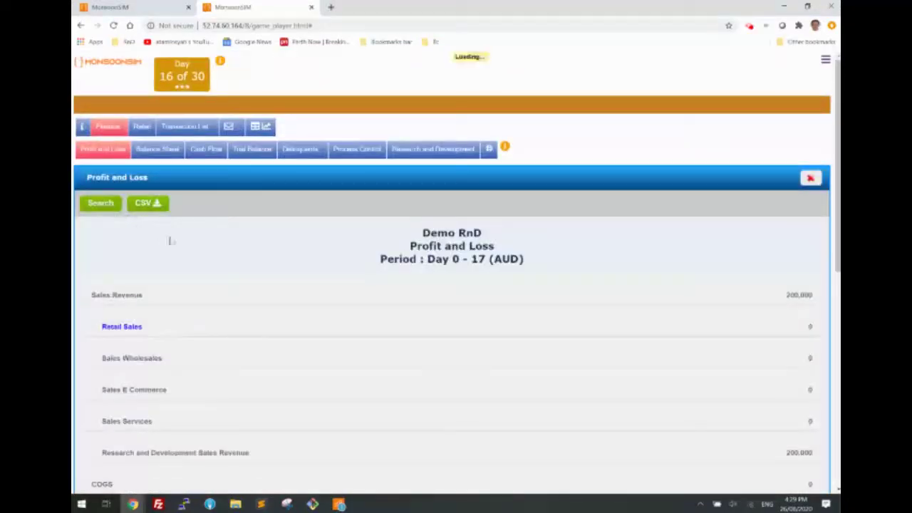
scroll(420, 403, "down", 1)
scroll(420, 402, "down", 2)
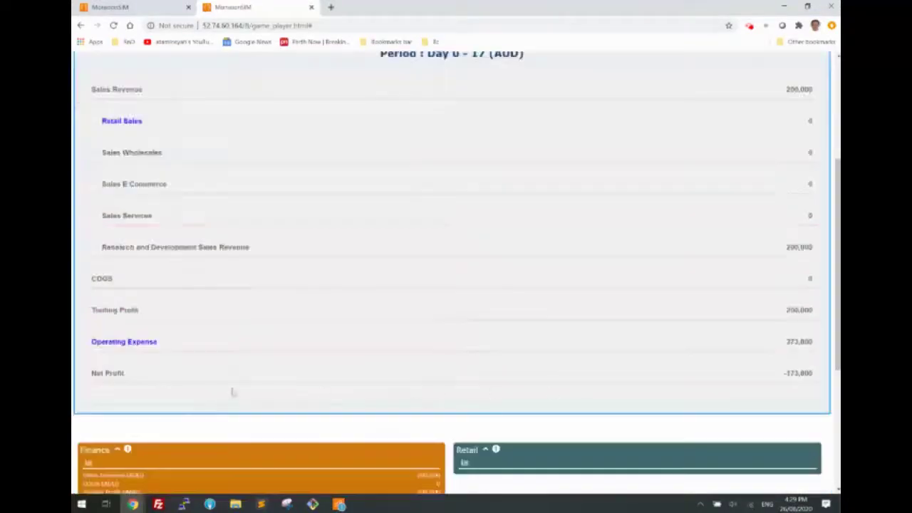
left_click(148, 343)
scroll(388, 362, "down", 2)
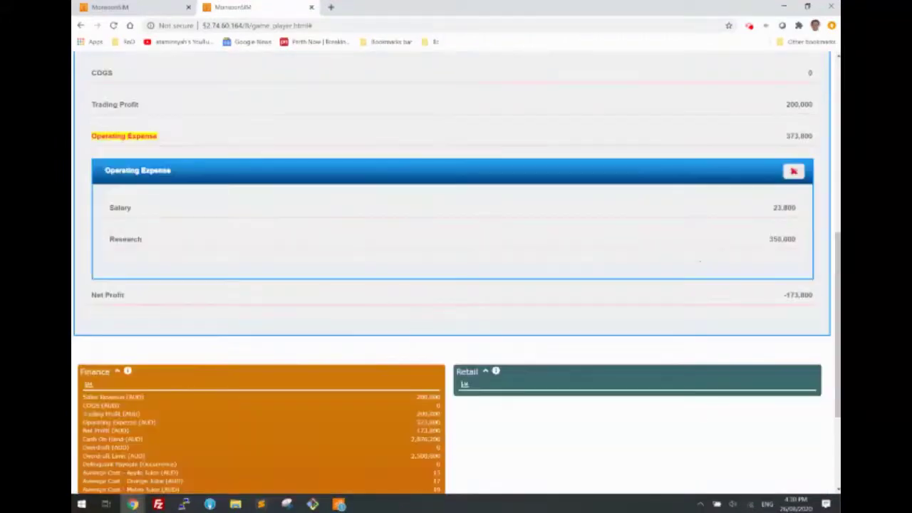
Highlight the Research amount under Operating Expense and review the Intangible - Development Asset line in the day 18 Balance Sheet
left_click_drag(774, 239, 791, 239)
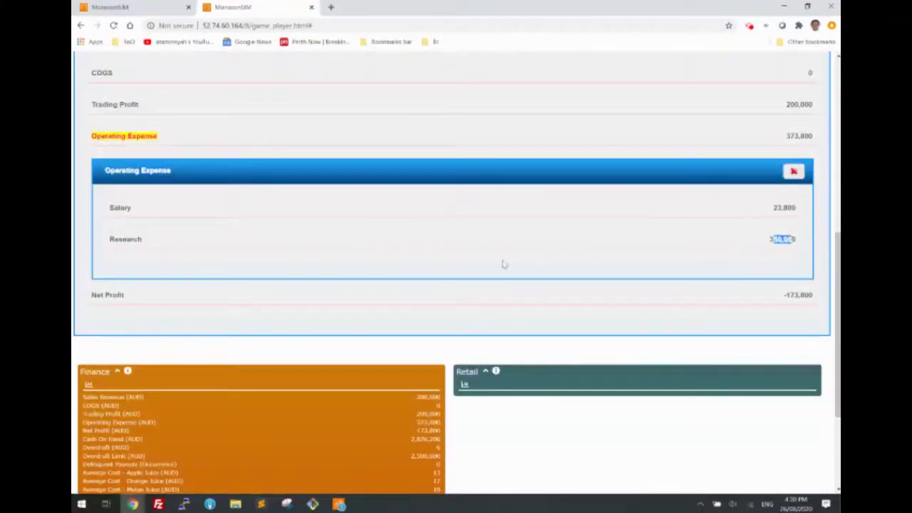
scroll(342, 267, "up", 5)
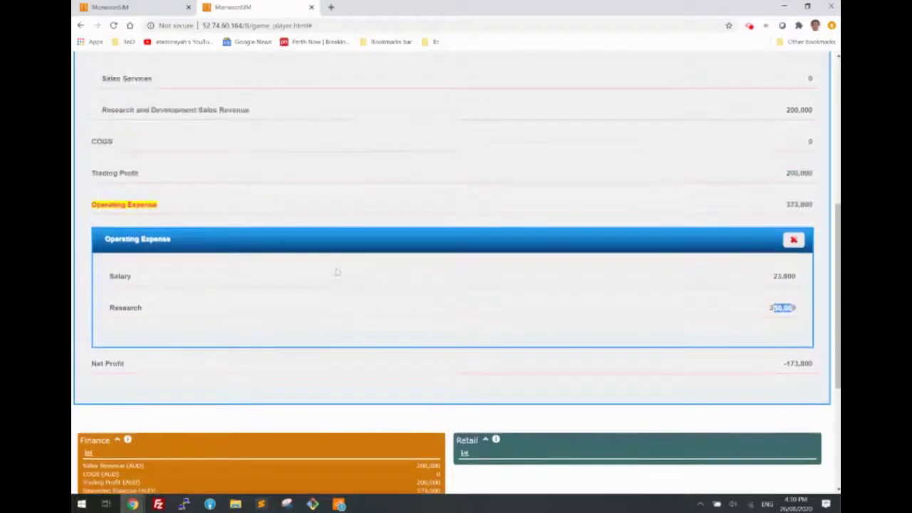
left_click(159, 82)
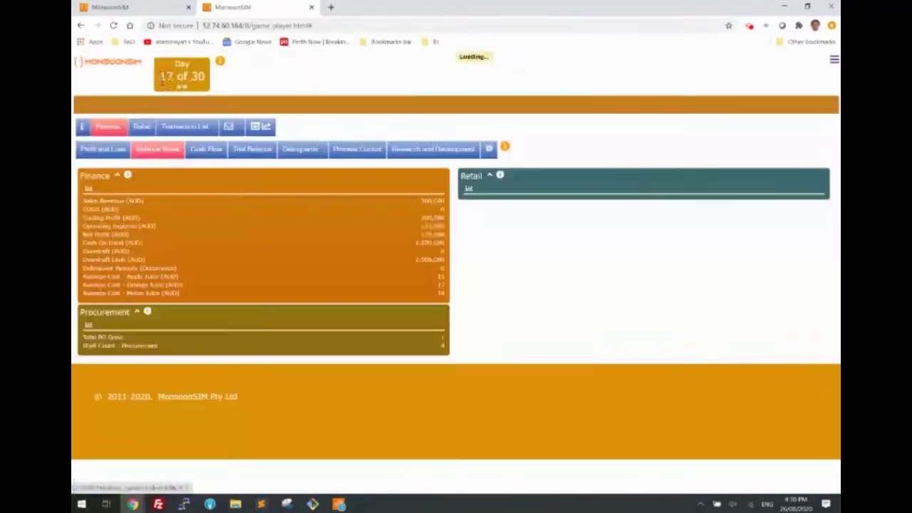
scroll(358, 286, "down", 3)
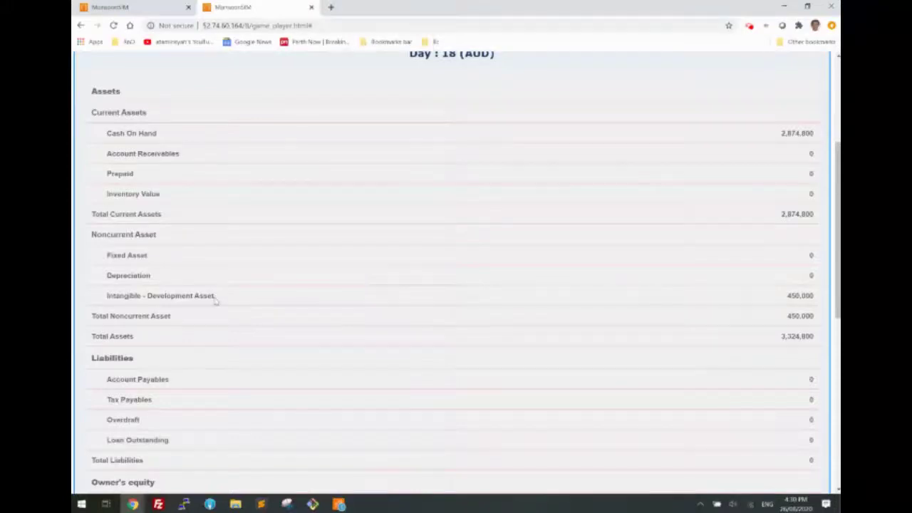
scroll(263, 294, "up", 2)
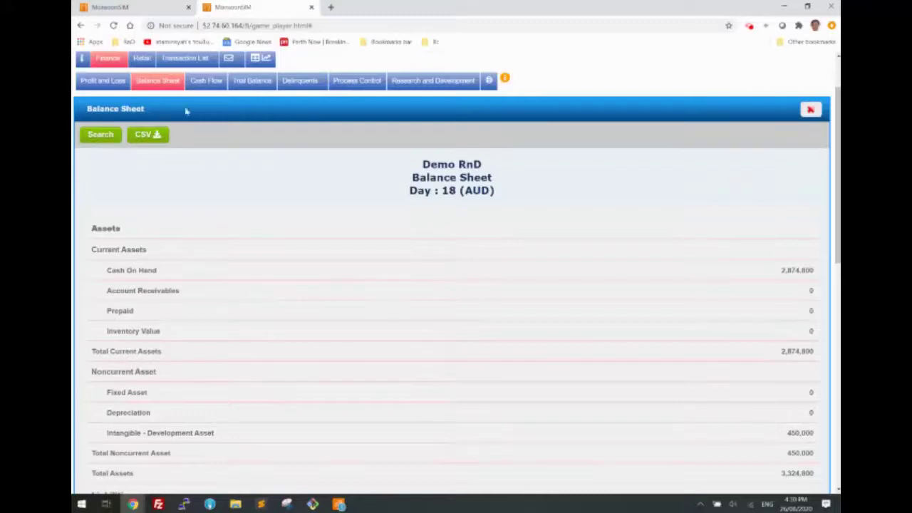
Highlight Project A's Year 1 Projected Inflow, and compare it with the Research and Development Sales Revenue and Net Profit in the Profit and Loss report
left_click(433, 81)
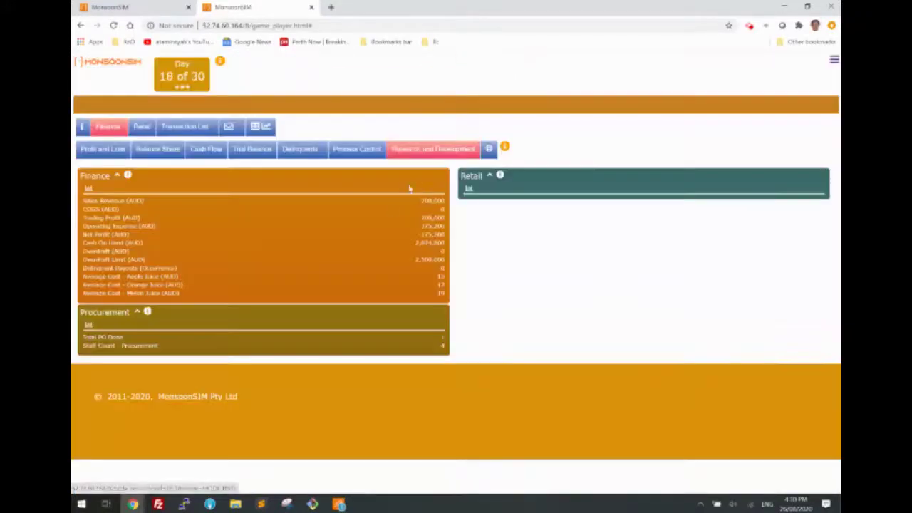
left_click_drag(277, 376, 302, 377)
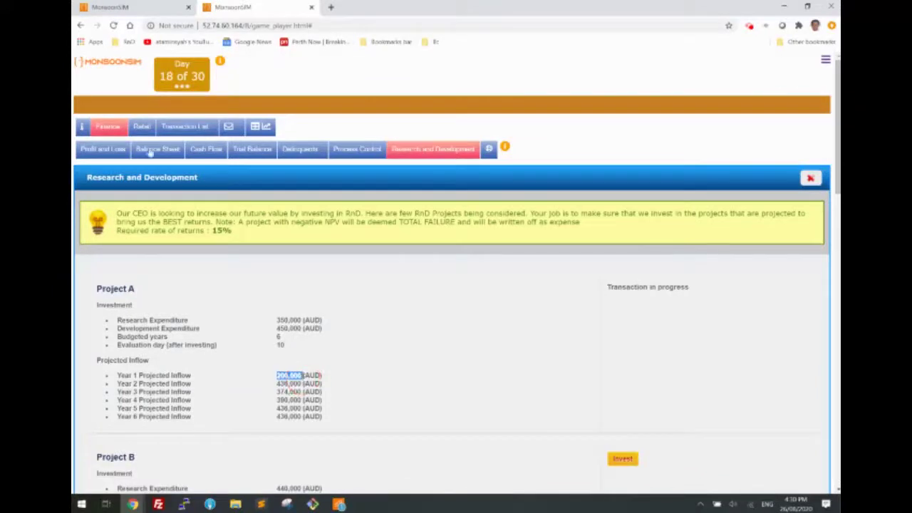
left_click(112, 152)
scroll(238, 320, "down", 1)
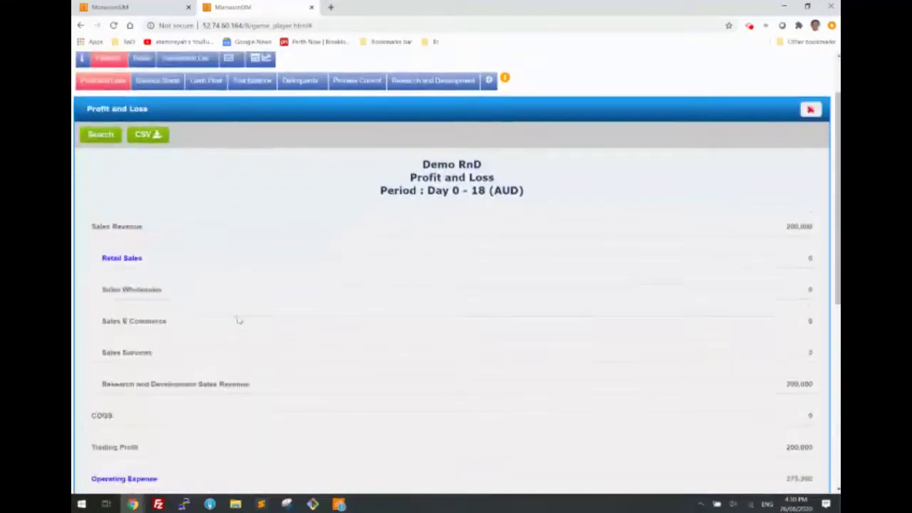
left_click_drag(786, 384, 812, 384)
scroll(686, 363, "down", 1)
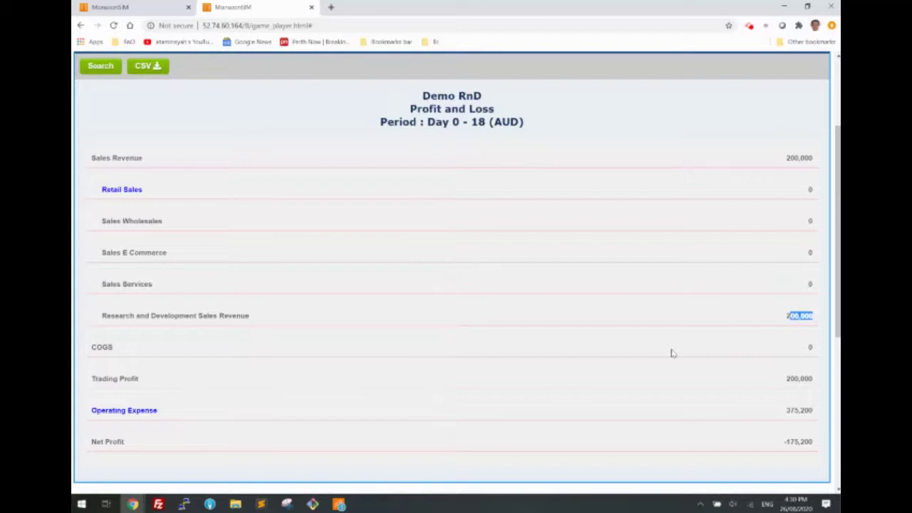
double_click(796, 439)
Review the Balance Sheet's Intangible - Development Asset and Owner's equity lines, and return to the Research and Development project list
scroll(644, 367, "up", 2)
left_click(151, 82)
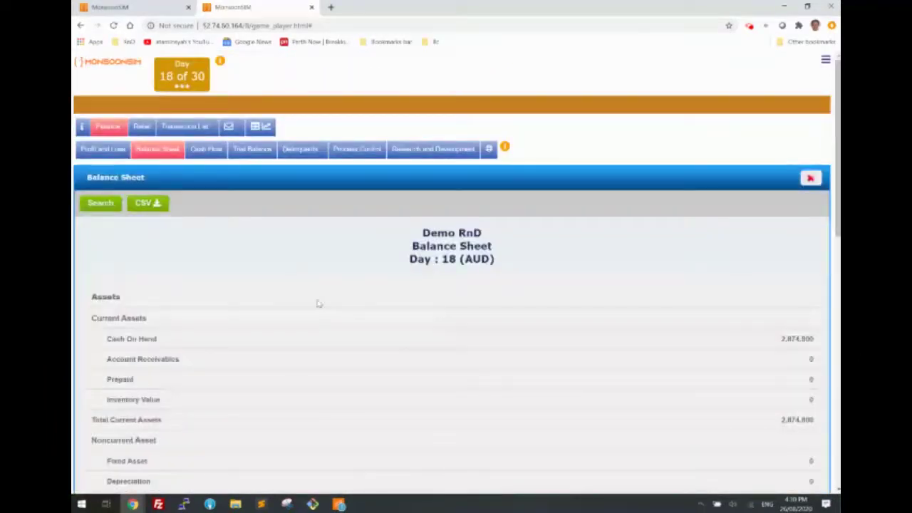
scroll(319, 304, "down", 6)
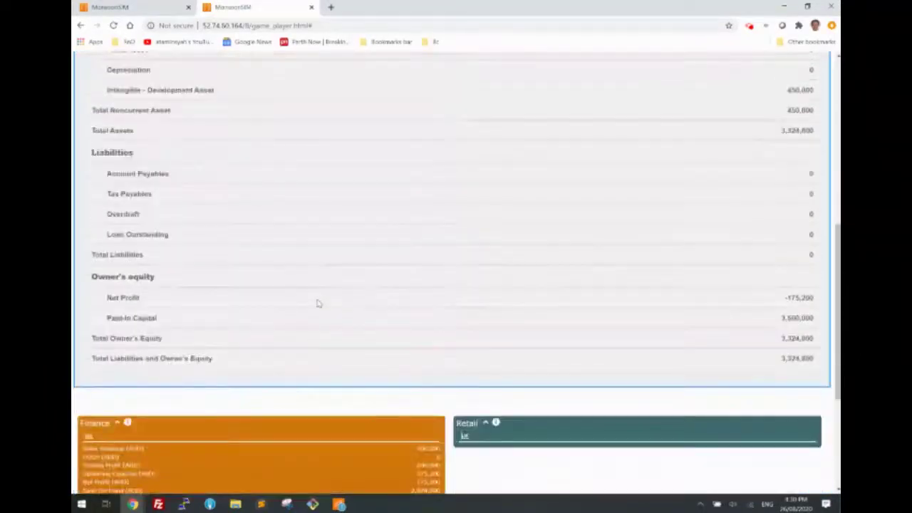
left_click_drag(125, 89, 198, 89)
left_click(235, 92)
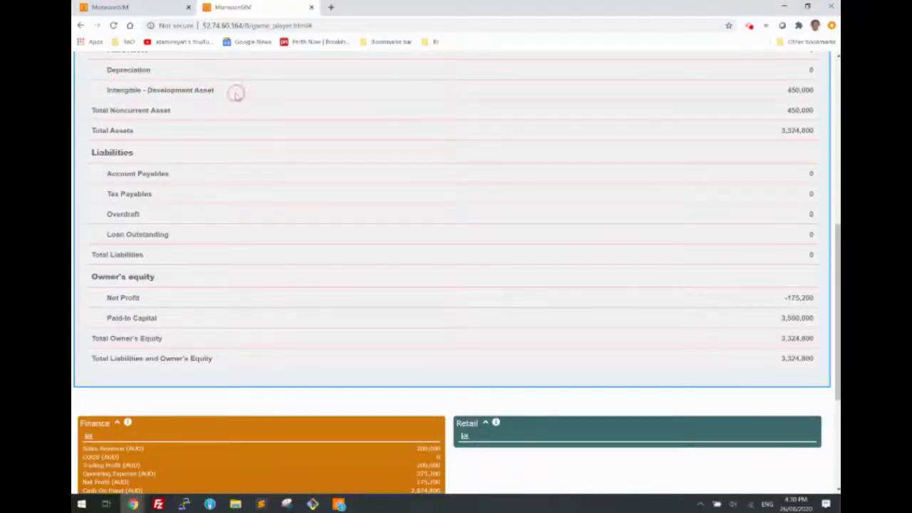
scroll(260, 111, "up", 3)
scroll(267, 130, "up", 3)
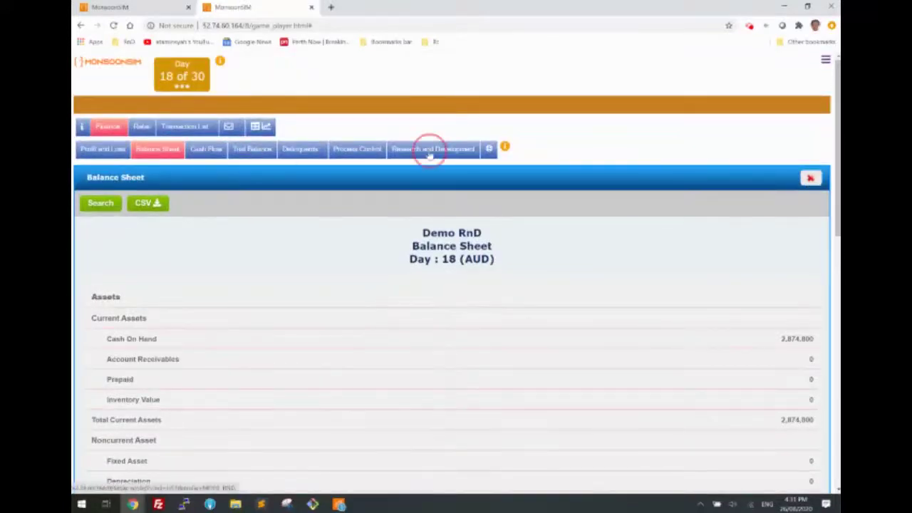
left_click(430, 151)
scroll(298, 363, "down", 2)
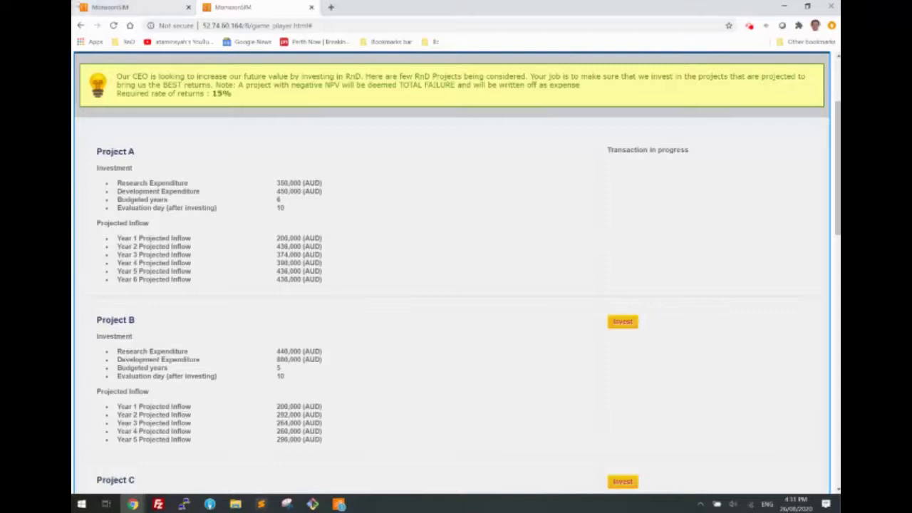
Switch to the game administration page and examine the finance module's Research and Development parameters, highlighting the Project E and Project D titles
left_click(119, 7)
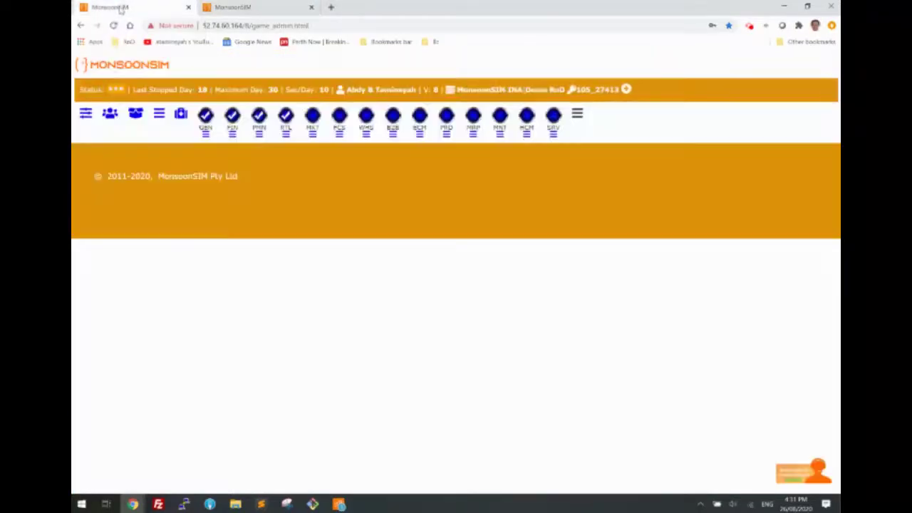
left_click(232, 139)
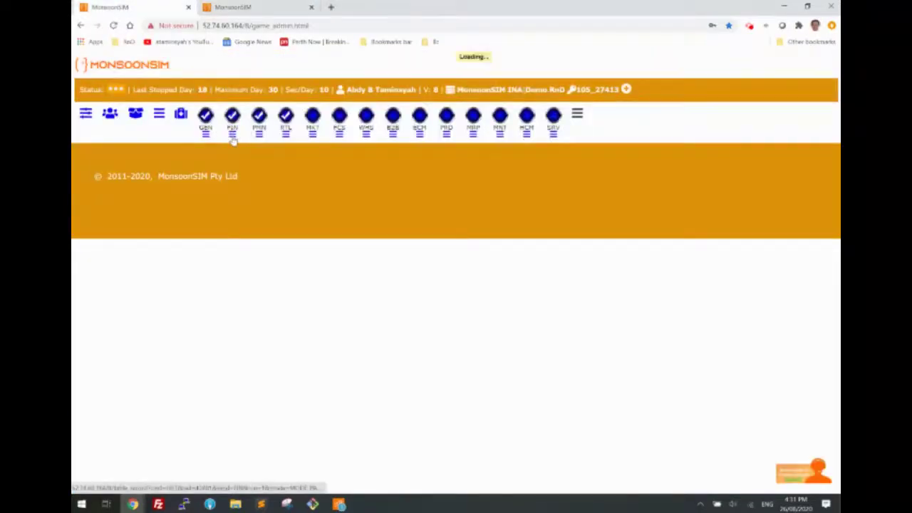
scroll(411, 291, "down", 2)
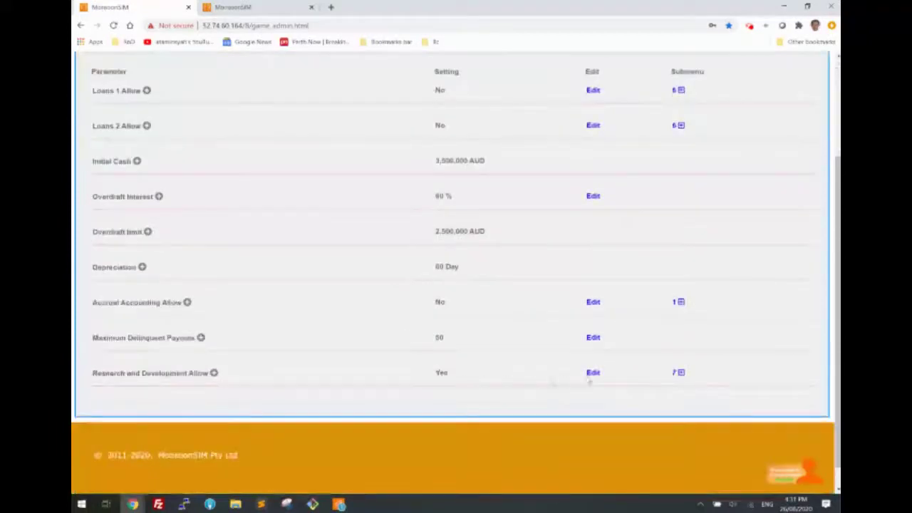
left_click(680, 372)
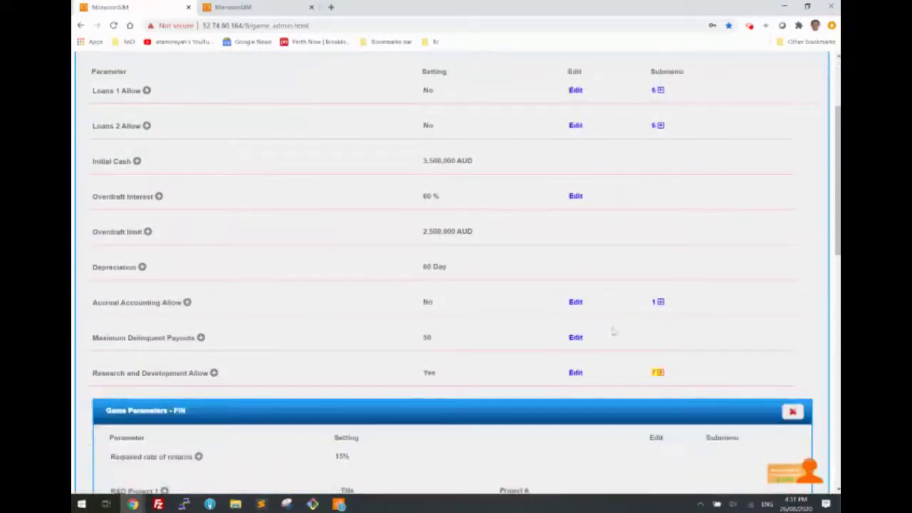
scroll(609, 329, "down", 4)
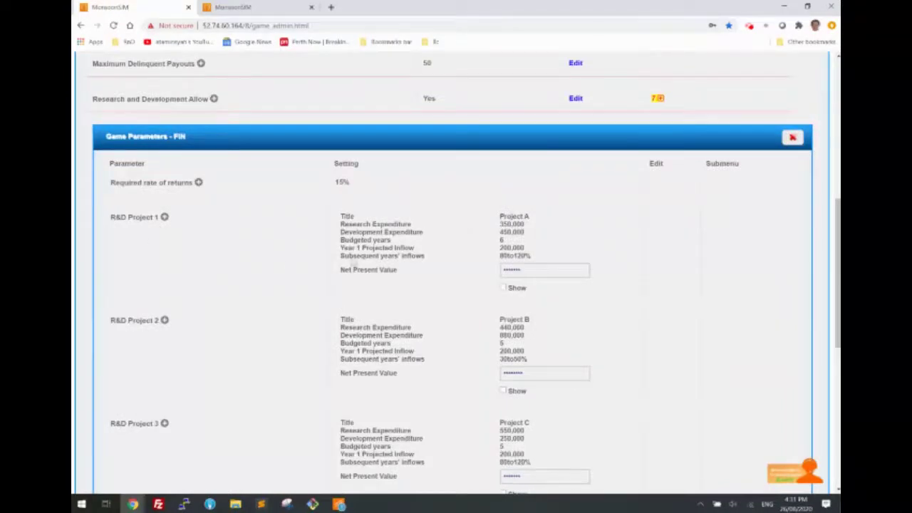
scroll(384, 313, "down", 2)
scroll(172, 376, "down", 2)
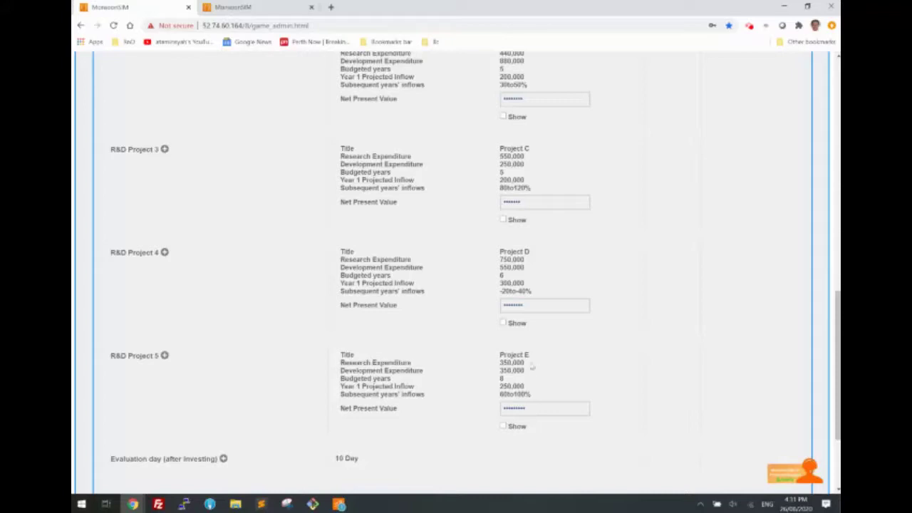
left_click_drag(510, 355, 529, 355)
left_click_drag(508, 253, 536, 255)
Show the Net Present Values of R&D Projects A, B, C and D, highlighting Project A's value
scroll(535, 257, "up", 2)
scroll(531, 206, "up", 2)
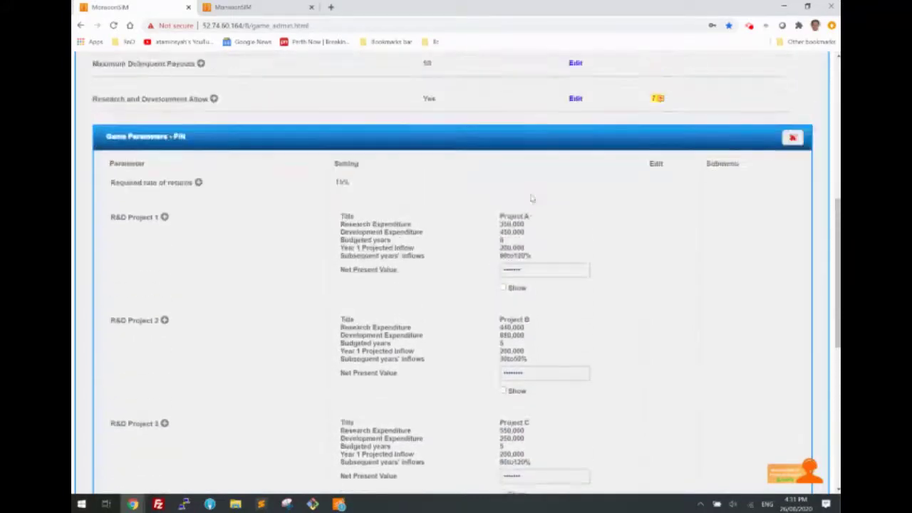
left_click(504, 288)
double_click(520, 271)
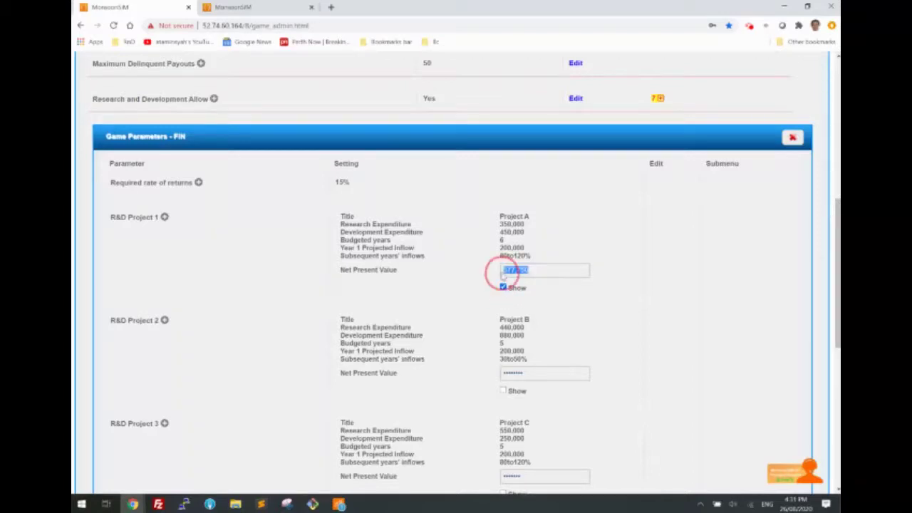
scroll(527, 324, "down", 1)
left_click(504, 323)
scroll(513, 318, "down", 1)
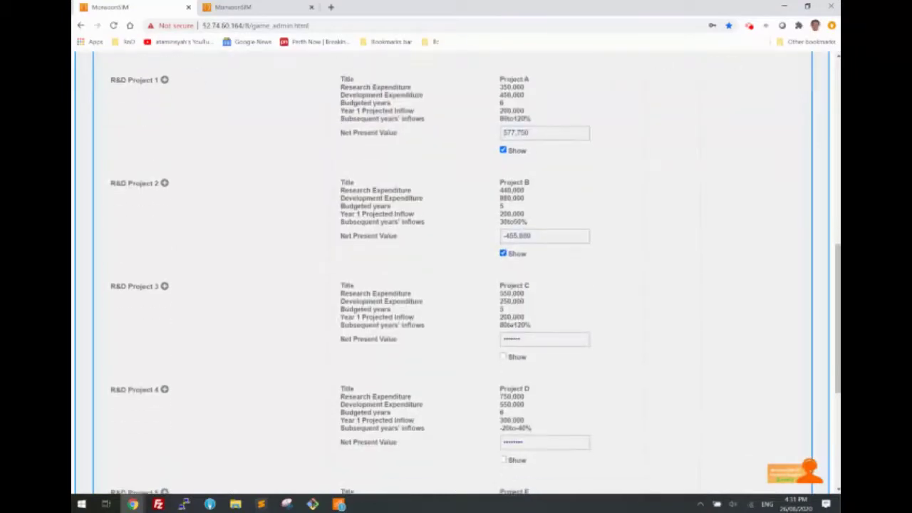
left_click(504, 357)
scroll(510, 364, "down", 1)
left_click(503, 391)
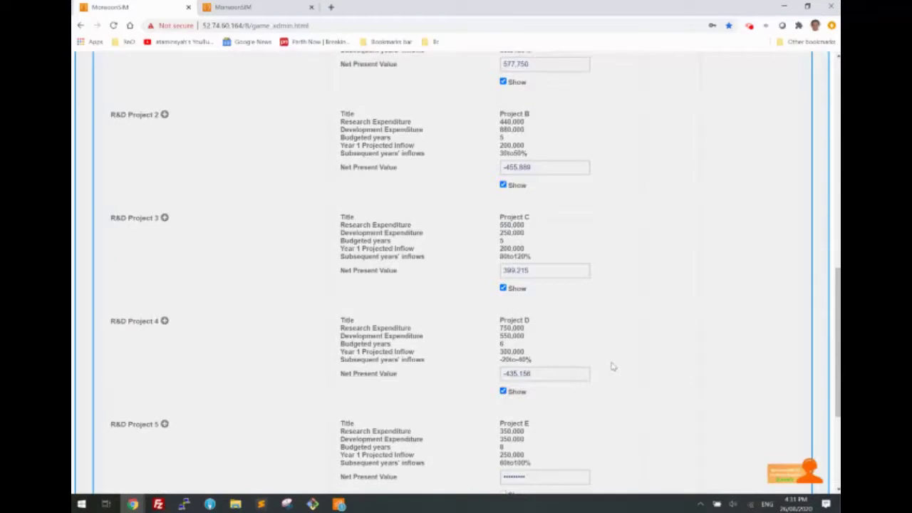
Reset the game to day 0
scroll(612, 366, "up", 5)
scroll(599, 354, "up", 4)
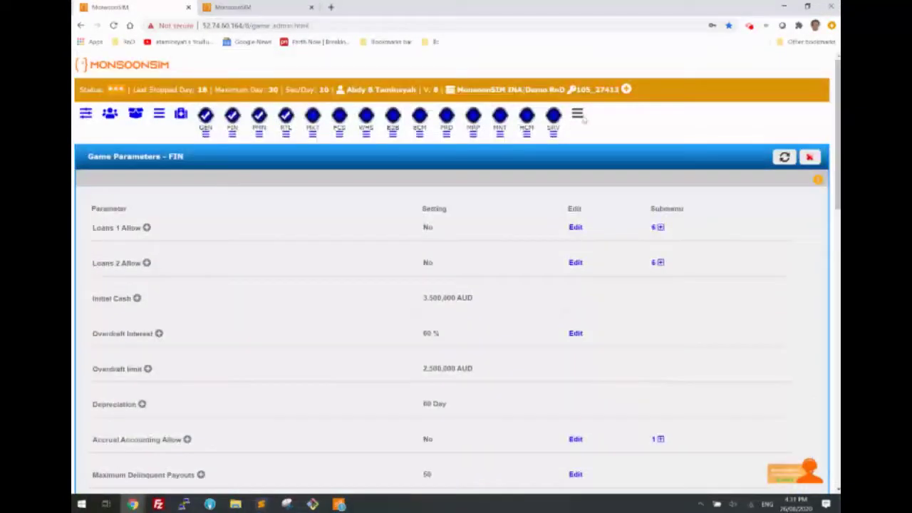
left_click(578, 116)
left_click(519, 143)
left_click(517, 144)
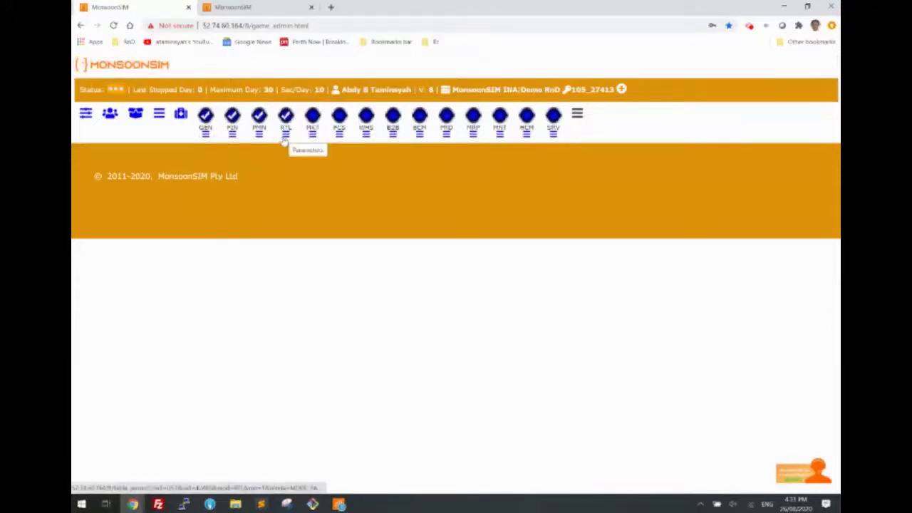
Set the Required rate of returns to 10% in the finance module's Research and Development parameters
left_click(232, 133)
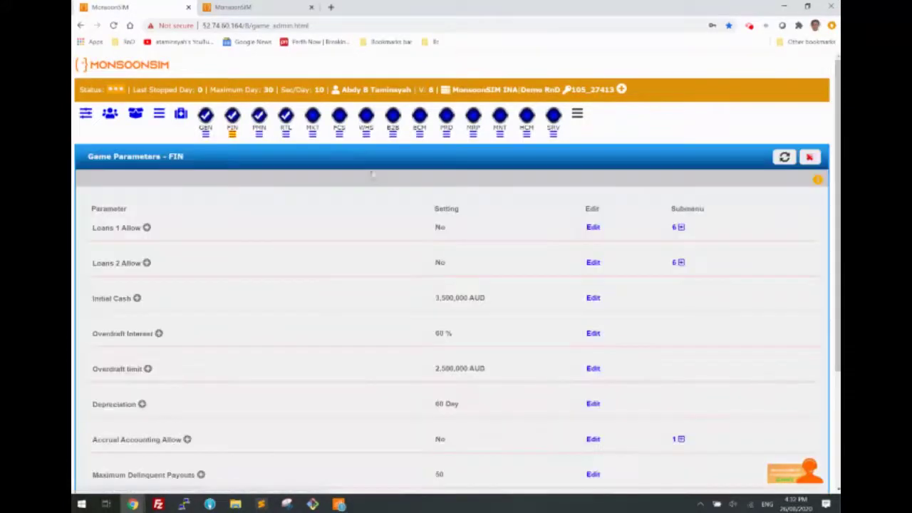
scroll(625, 244, "down", 3)
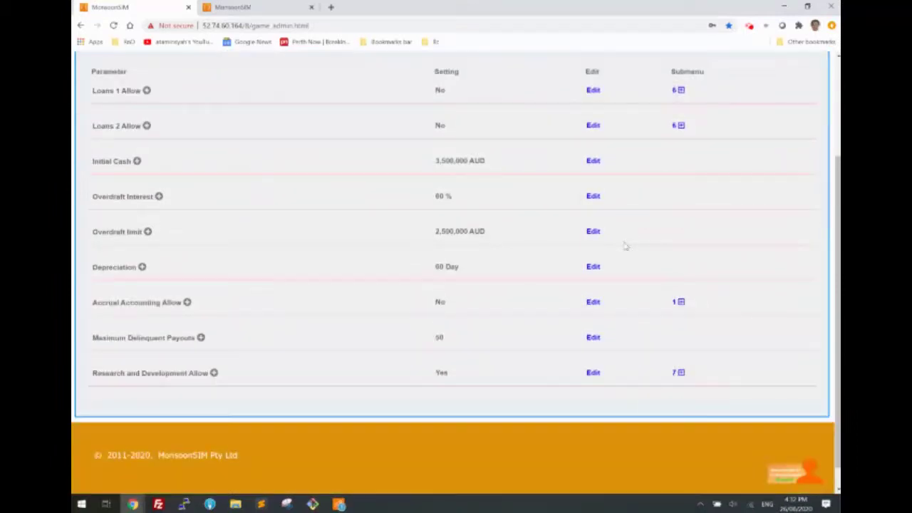
left_click(678, 372)
scroll(630, 355, "down", 4)
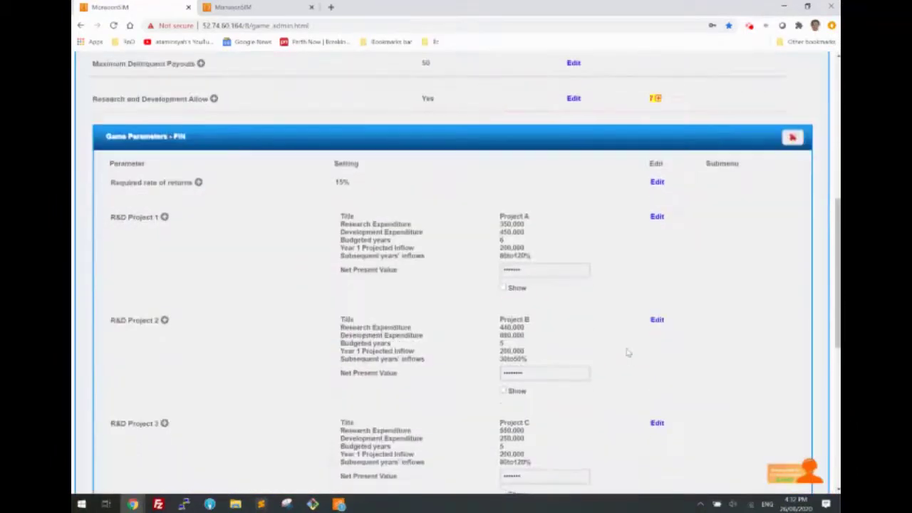
left_click(657, 183)
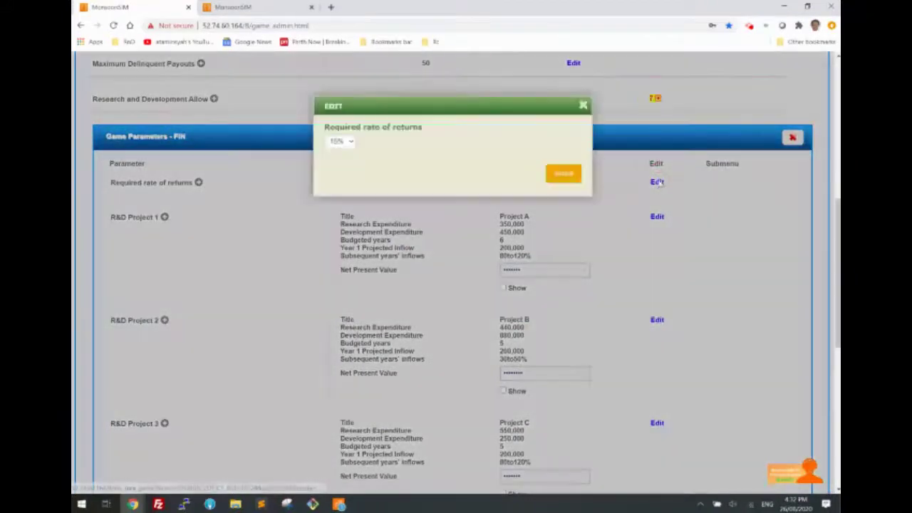
left_click(344, 143)
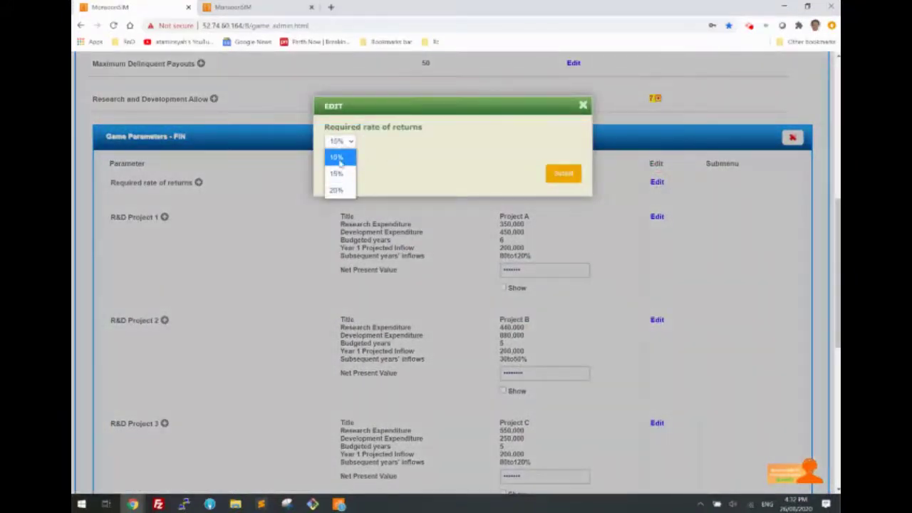
left_click(343, 163)
left_click(563, 175)
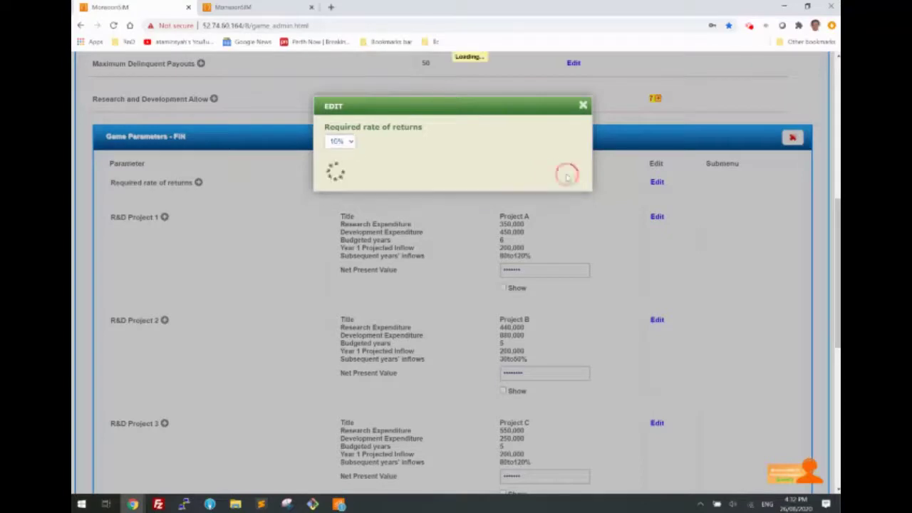
Show Project A's Net Present Value and set the project's Research Expenditure to 380000
scroll(568, 255, "down", 1)
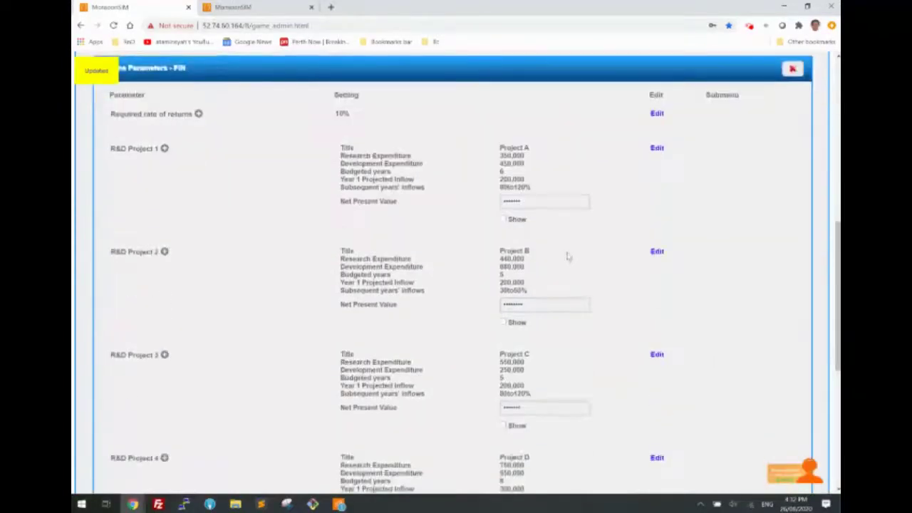
left_click(504, 220)
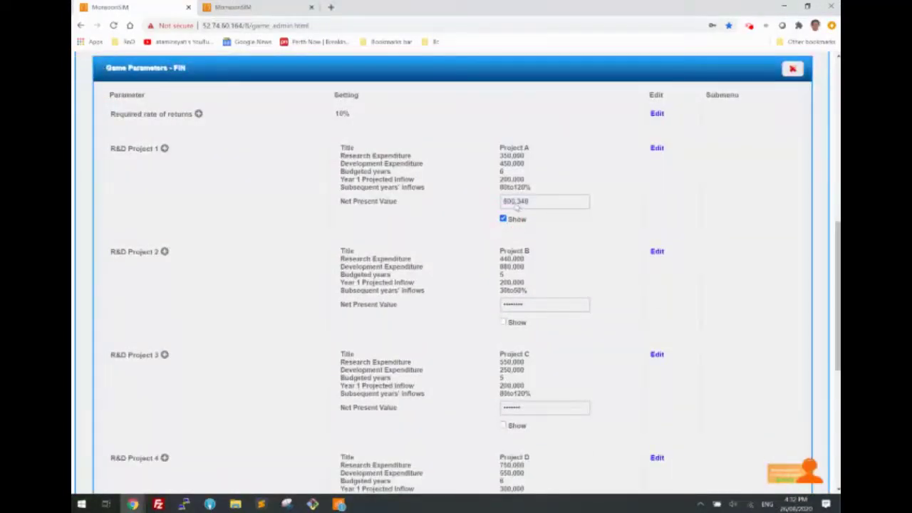
left_click(656, 149)
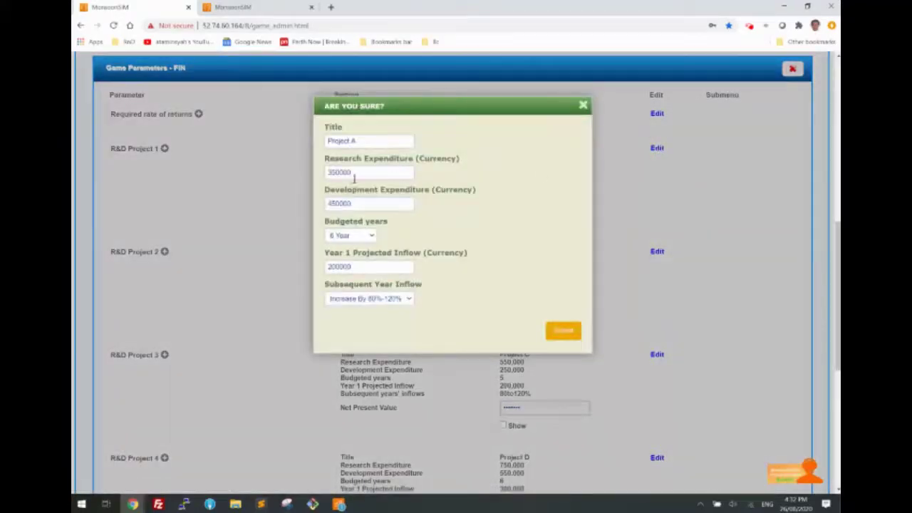
left_click(334, 172)
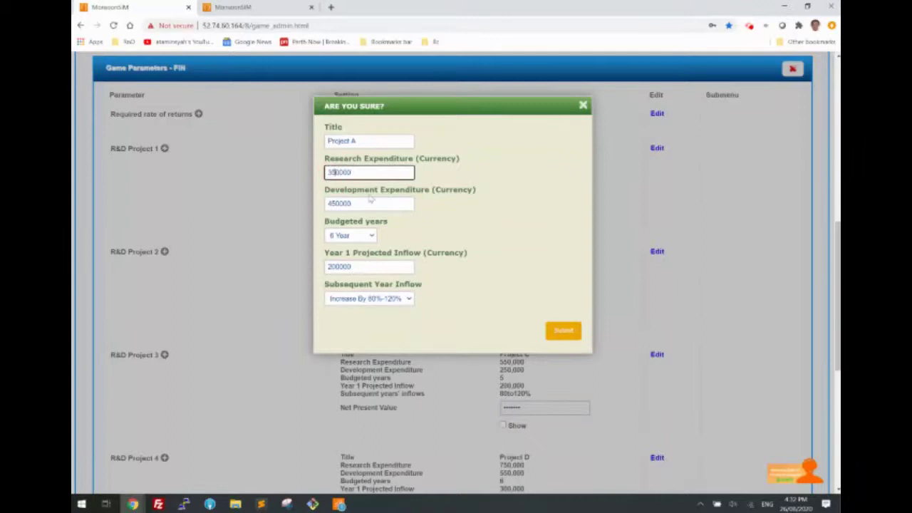
type("8")
Set Project A's Budgeted years to 5, Year 1 Projected Inflow to 300000 and Subsequent Year Inflow to Decrease by 10%-20%, and submit
left_click(366, 239)
left_click(351, 259)
double_click(346, 266)
type("300000")
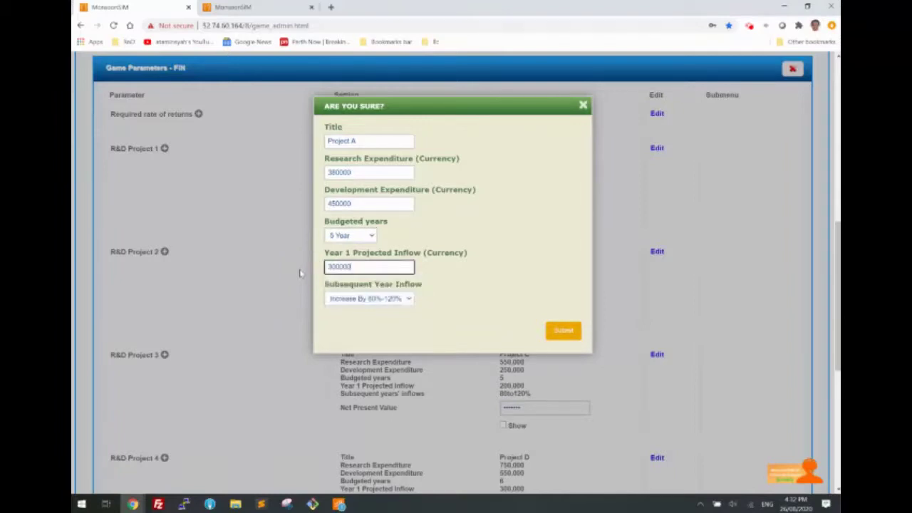
left_click(398, 300)
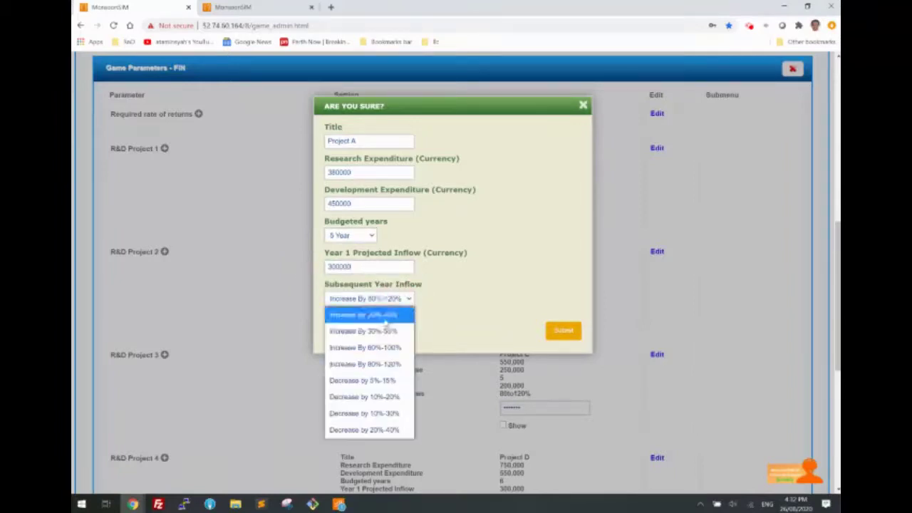
left_click(372, 396)
left_click(575, 334)
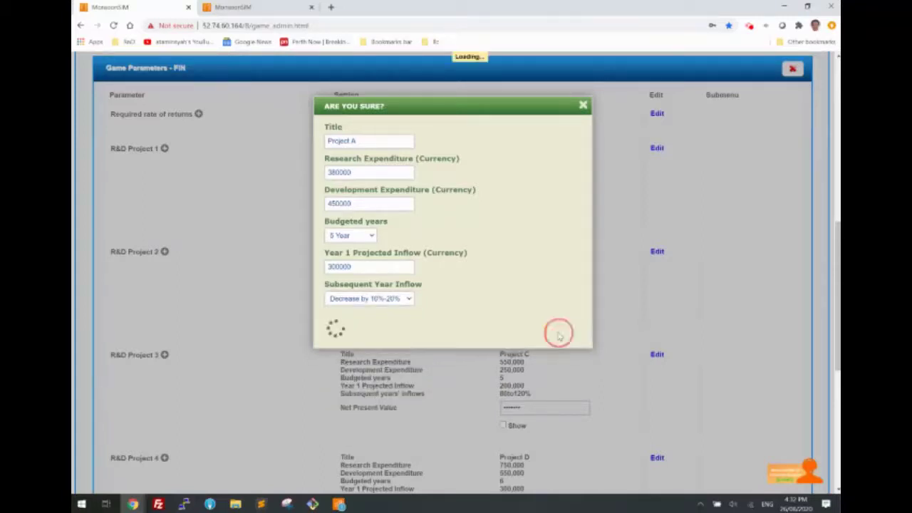
Show the Net Present Value recalculated for the edited Project A
left_click(503, 219)
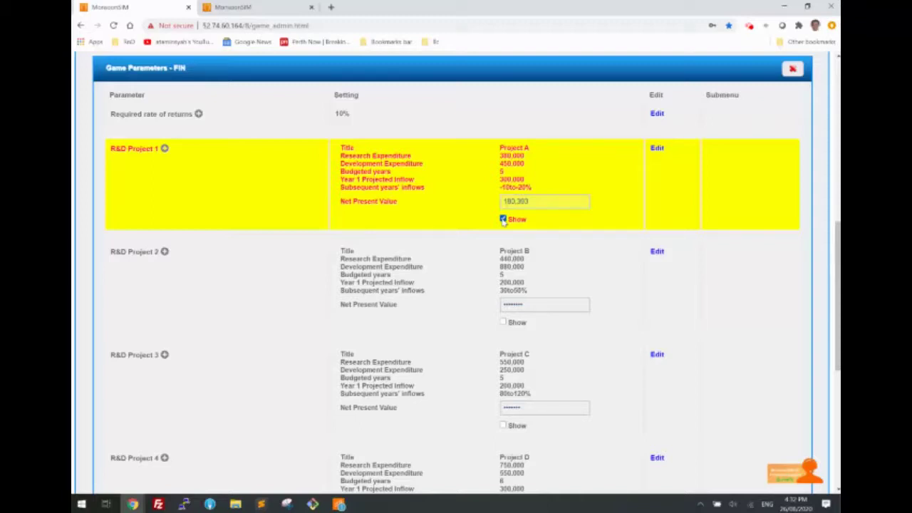
scroll(525, 244, "down", 2)
scroll(525, 245, "up", 4)
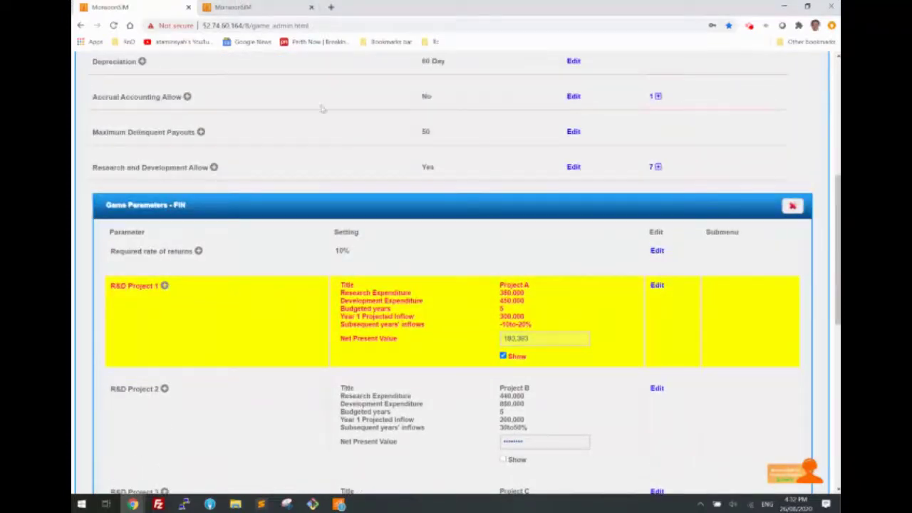
Switch to the player page, reload its Research and Development projects, and examine Project A's investment and projected inflow figures
left_click(237, 8)
scroll(325, 185, "up", 2)
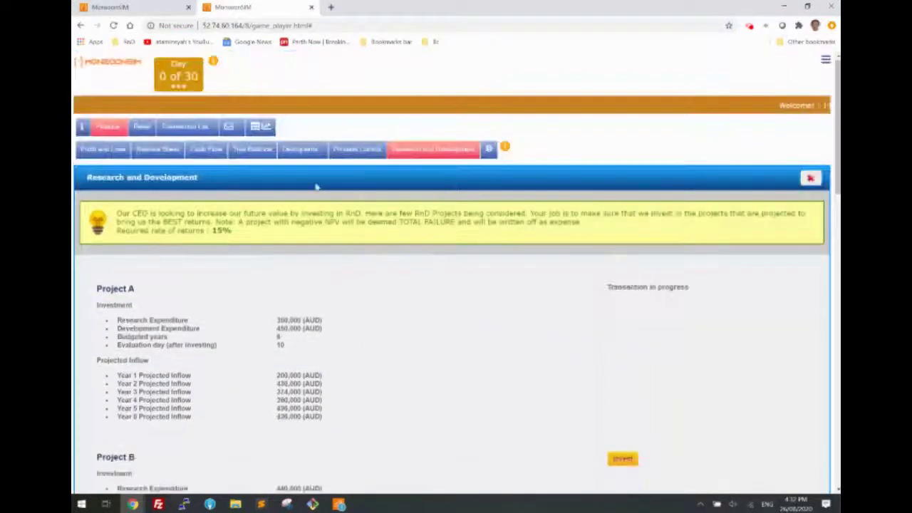
left_click(446, 155)
scroll(347, 285, "down", 1)
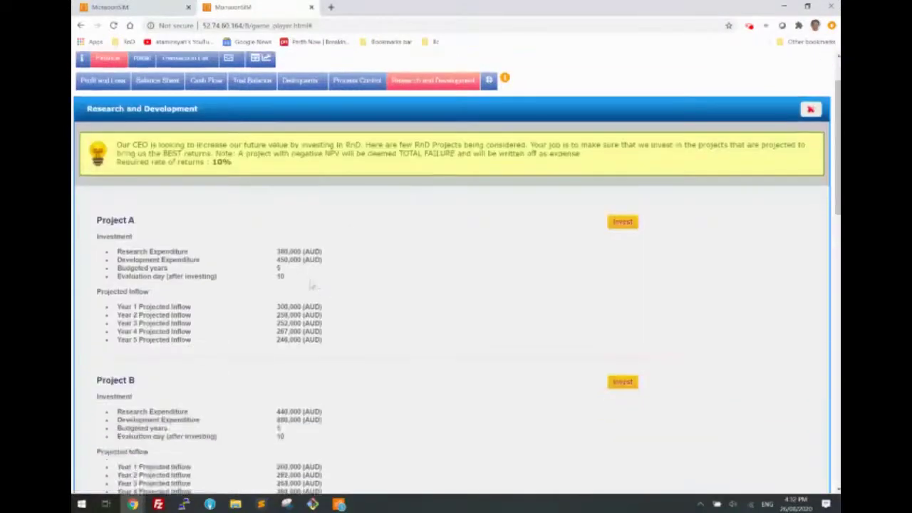
left_click_drag(332, 340, 285, 261)
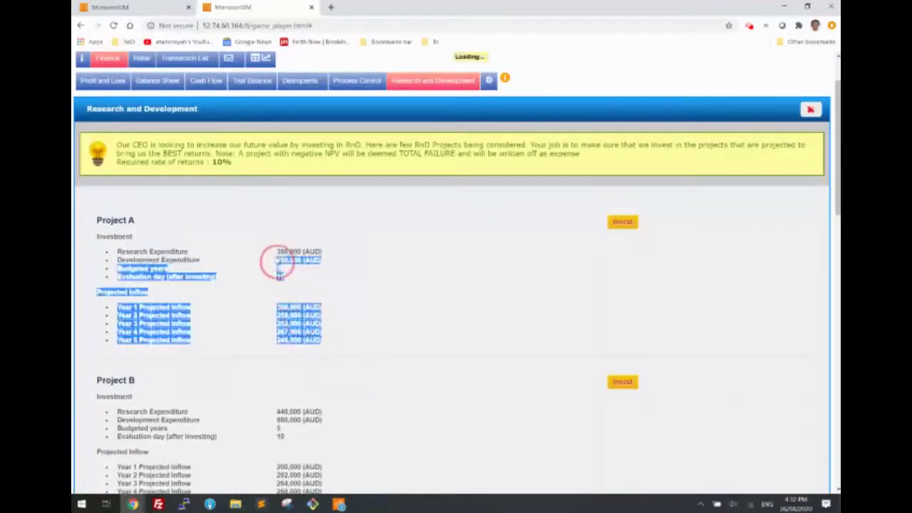
left_click(350, 278)
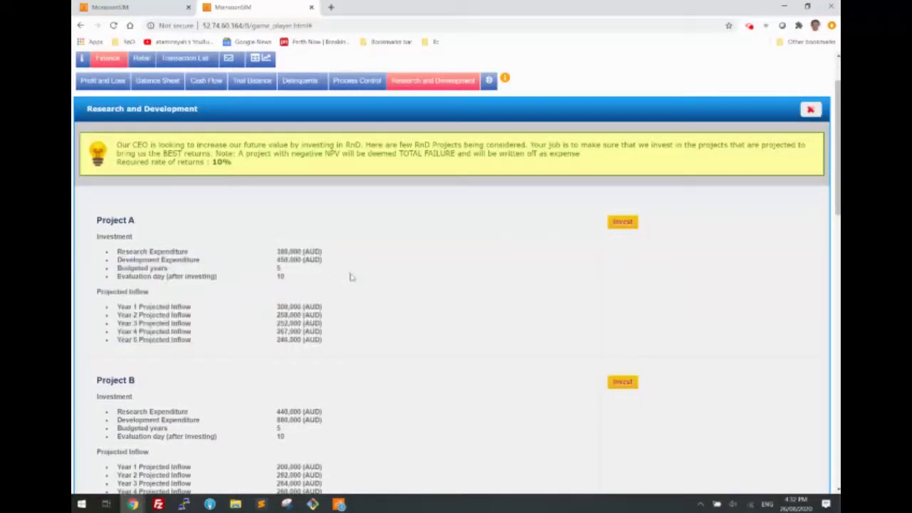
Return to the administration page and hide Project A's Net Present Value, revealing and re-hiding Project B's value
left_click(137, 7)
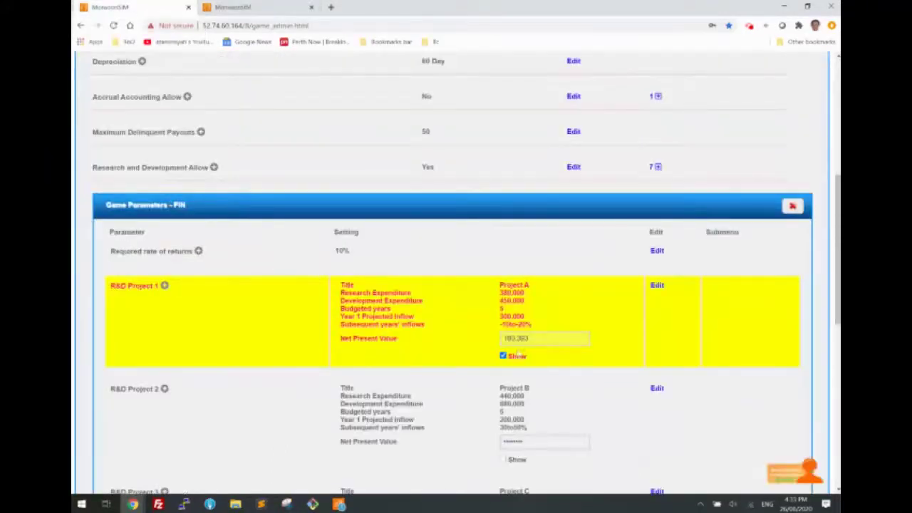
left_click(503, 355)
scroll(506, 357, "down", 1)
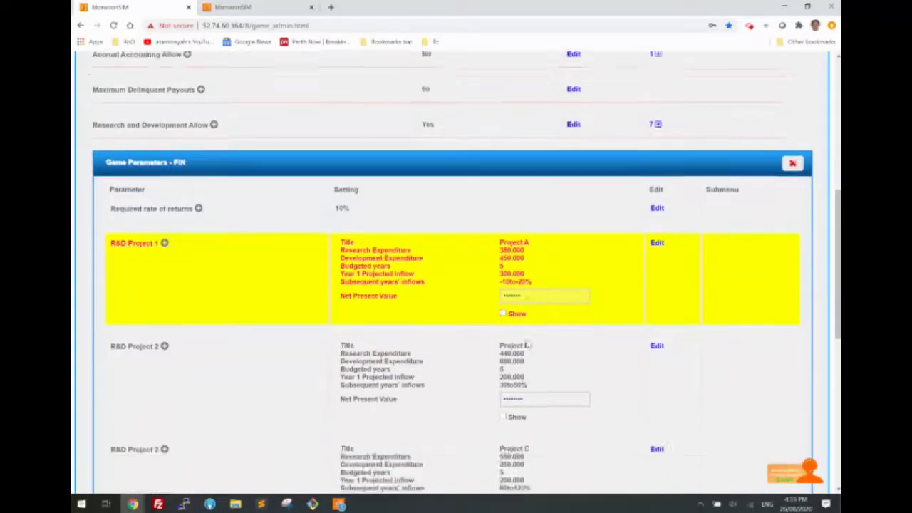
left_click(502, 391)
left_click(502, 391)
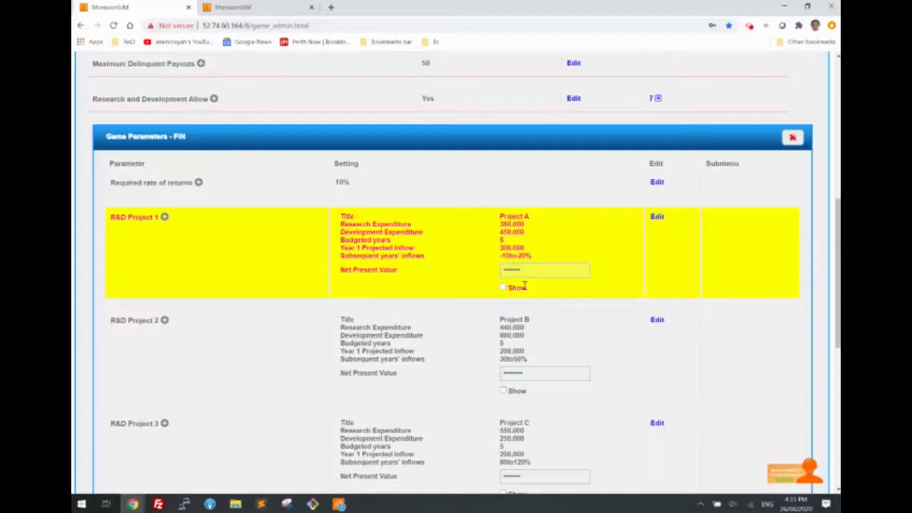
Close the Research and Development submenu and the finance module's game parameters
scroll(565, 293, "up", 2)
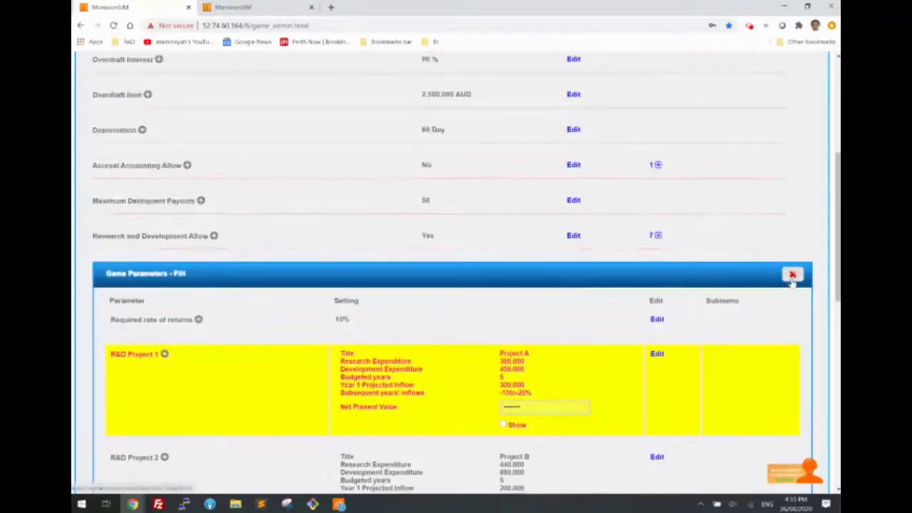
left_click(792, 271)
scroll(414, 328, "up", 2)
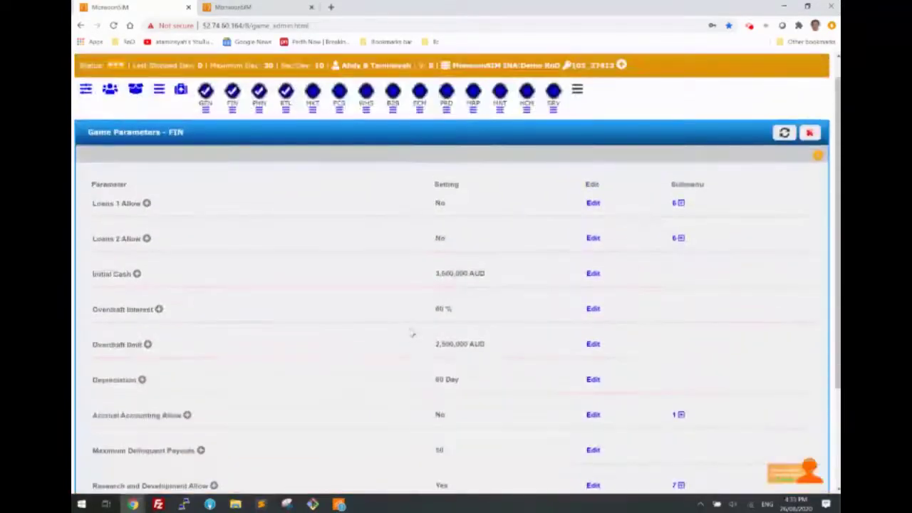
left_click(235, 9)
left_click(151, 9)
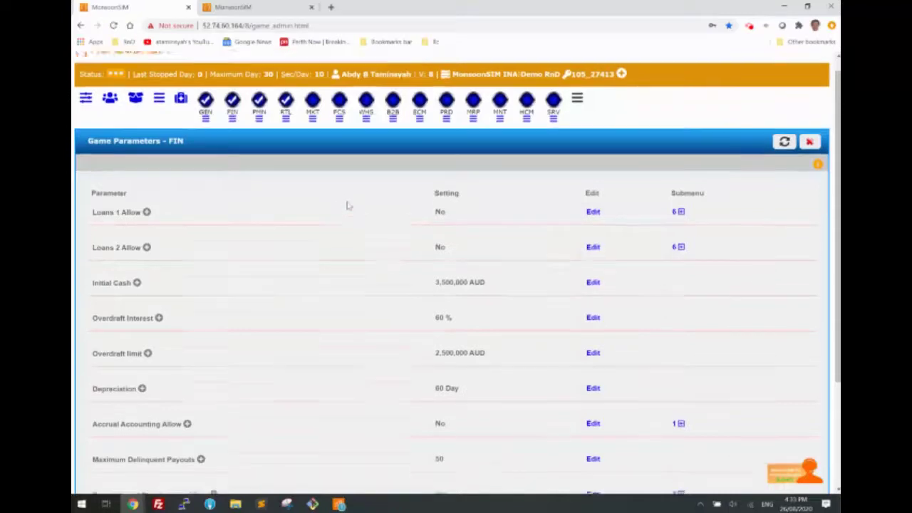
scroll(346, 204, "up", 1)
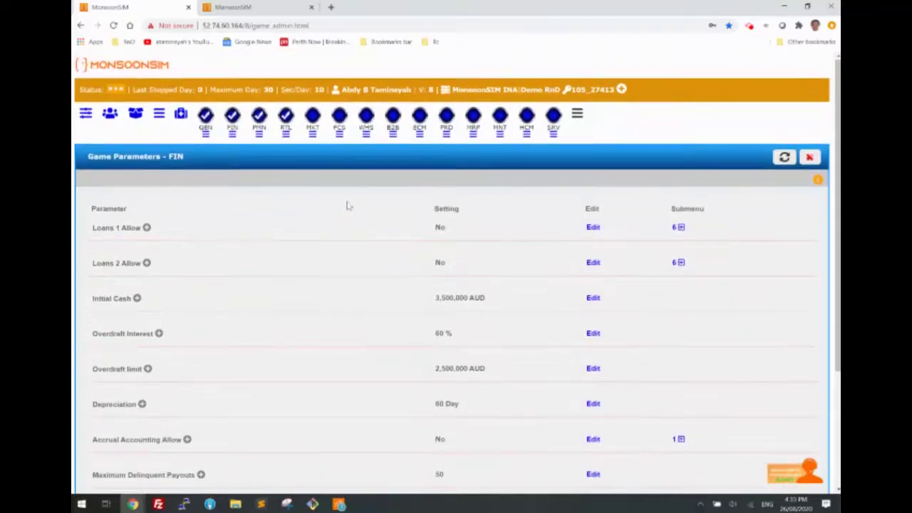
left_click(810, 158)
Edit the Score by Matrix scoring so that only the accumulated Net Profit and Intangible - Development Asset KPIs are selected
left_click(159, 115)
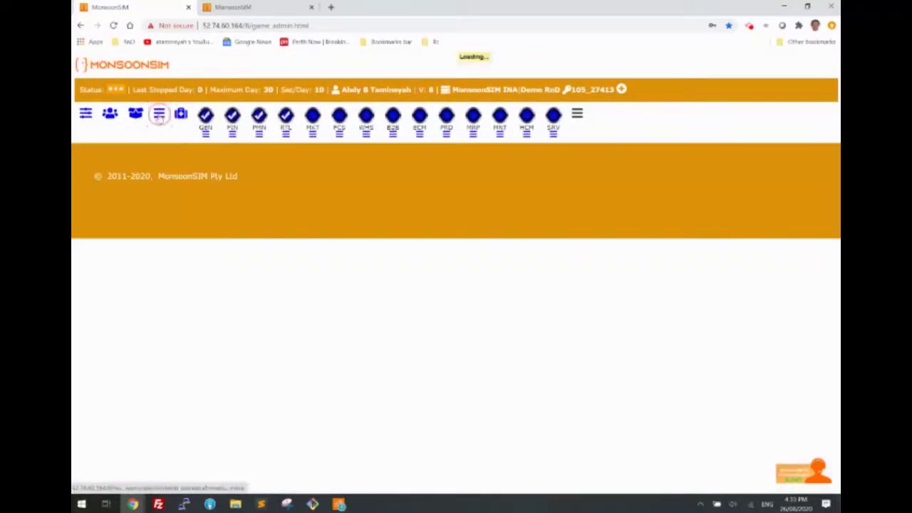
left_click(159, 184)
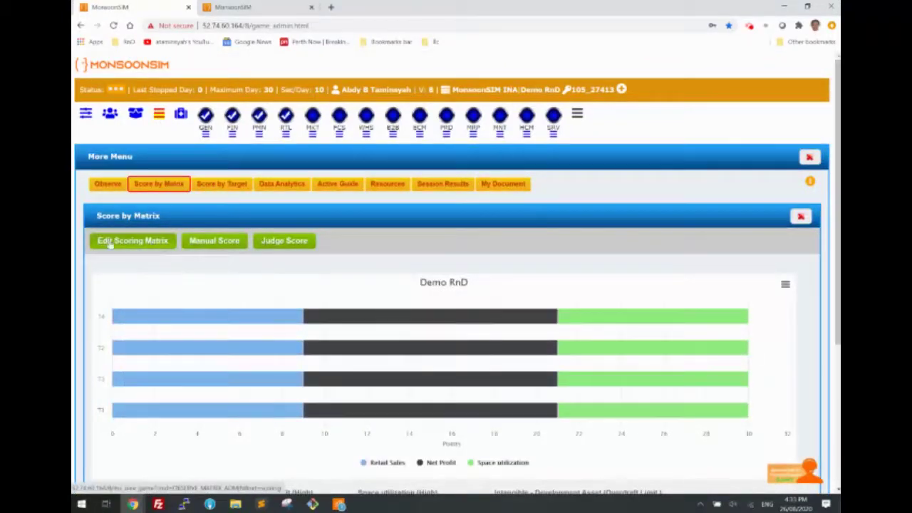
left_click(136, 241)
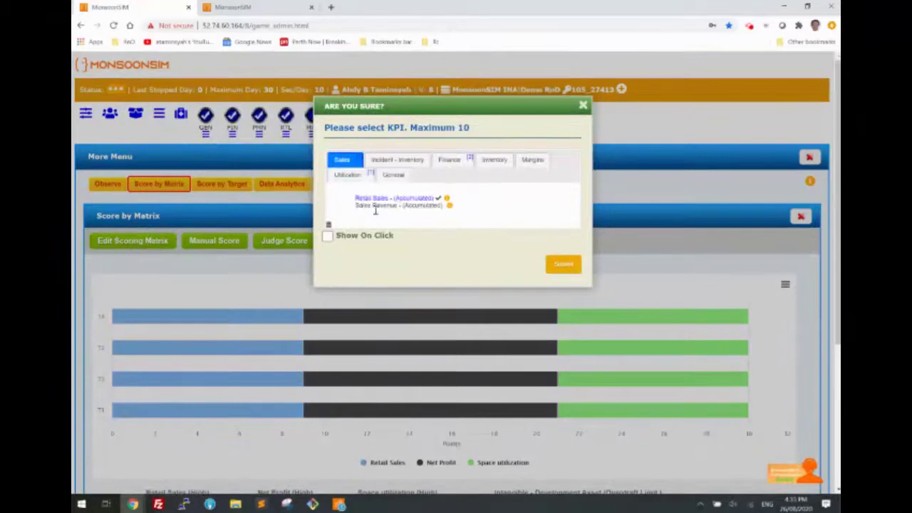
left_click(439, 162)
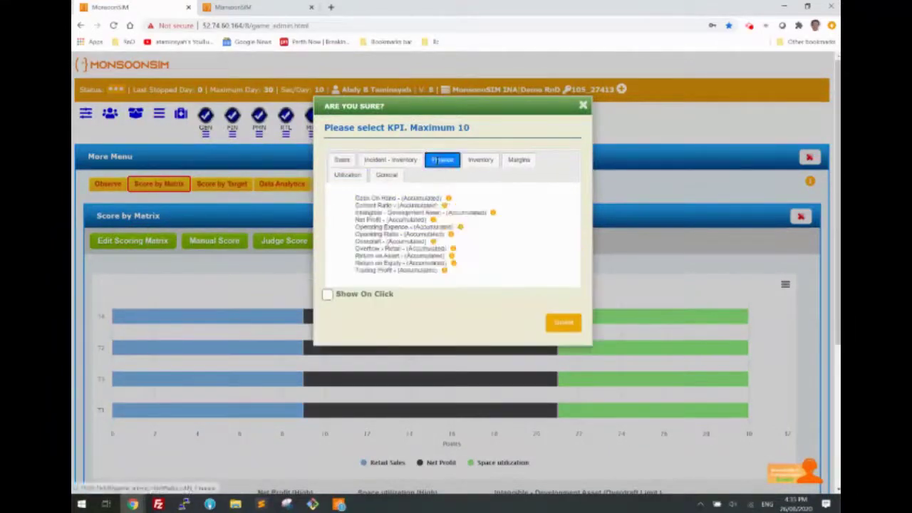
left_click(378, 220)
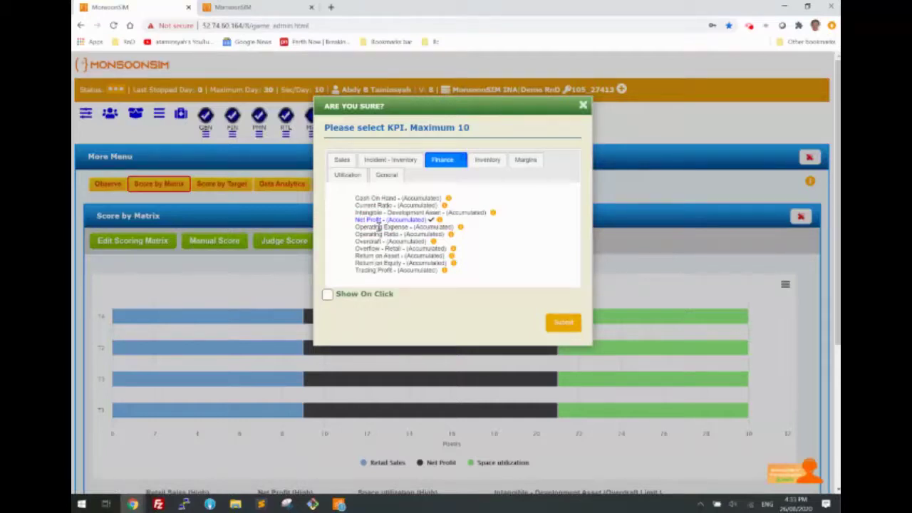
left_click(380, 213)
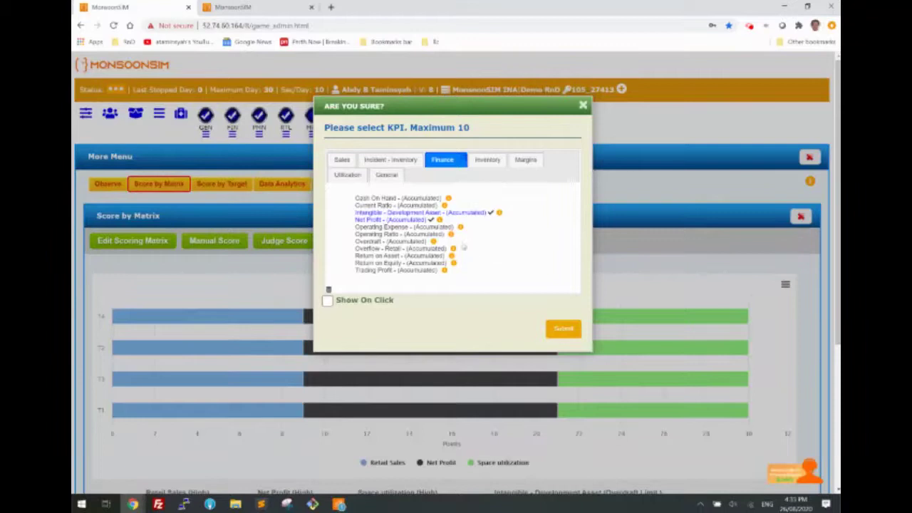
left_click(564, 330)
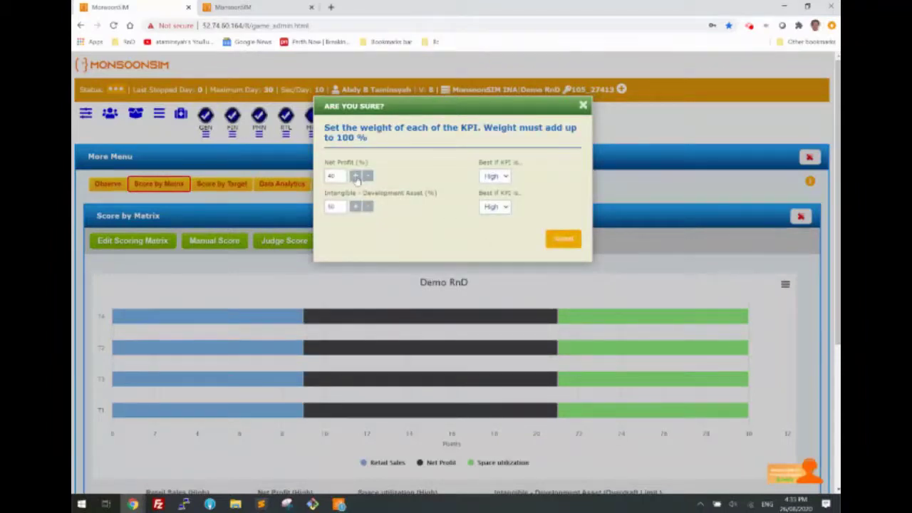
Weight the Net Profit and Intangible - Development Asset KPIs at 50% each and submit the scoring matrix
left_click(550, 240)
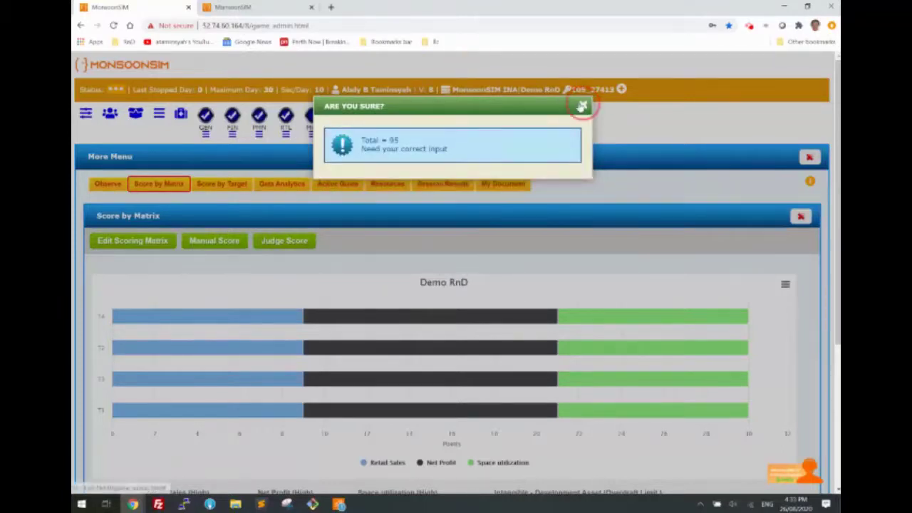
left_click(583, 106)
left_click(562, 265)
left_click(355, 178)
left_click(357, 178)
left_click(562, 240)
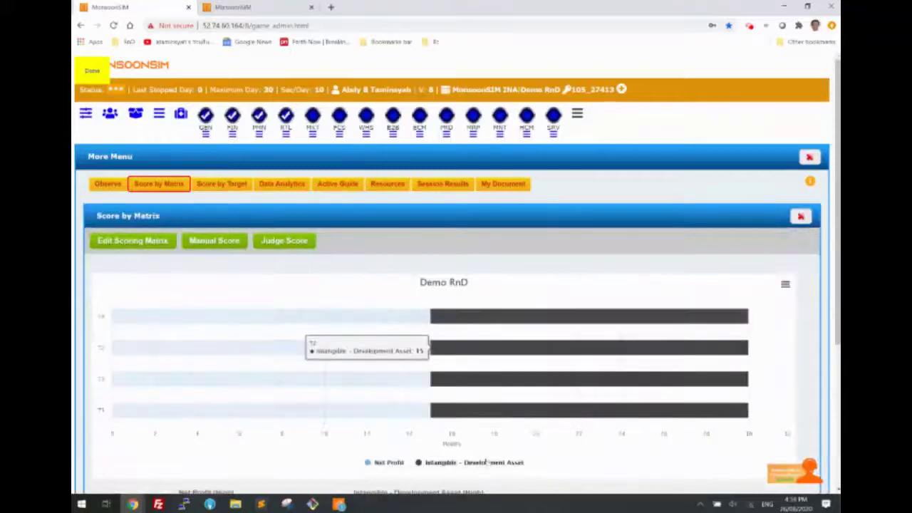
Examine the teams' scores in the scoring matrix, and view the Active Guide's RnD learner guides before closing it
scroll(518, 360, "down", 2)
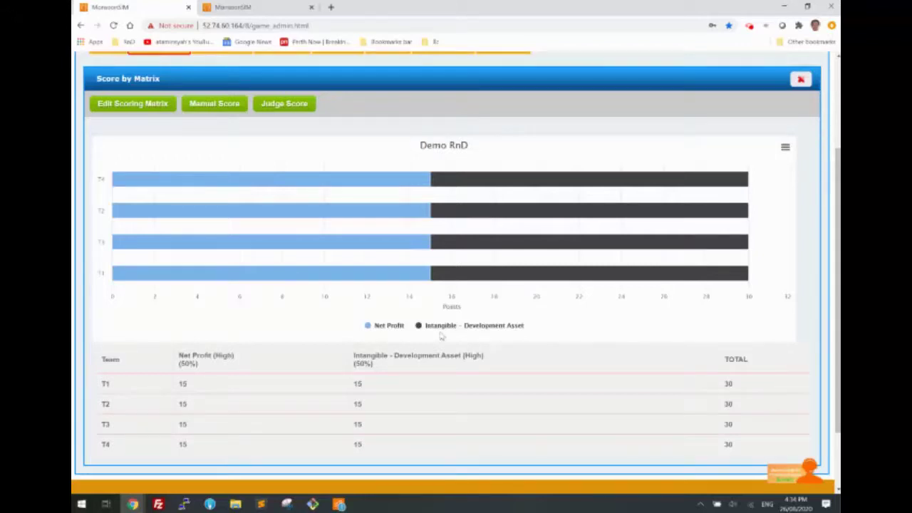
scroll(441, 335, "up", 2)
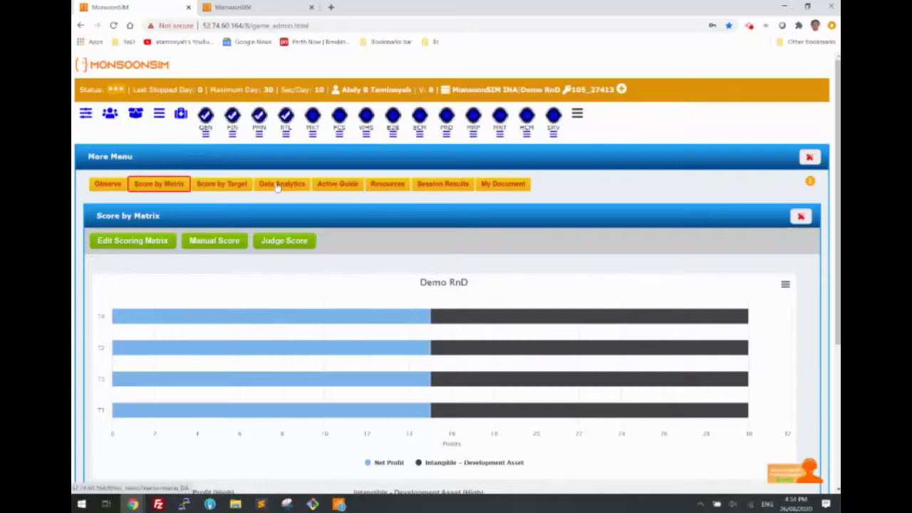
left_click(337, 185)
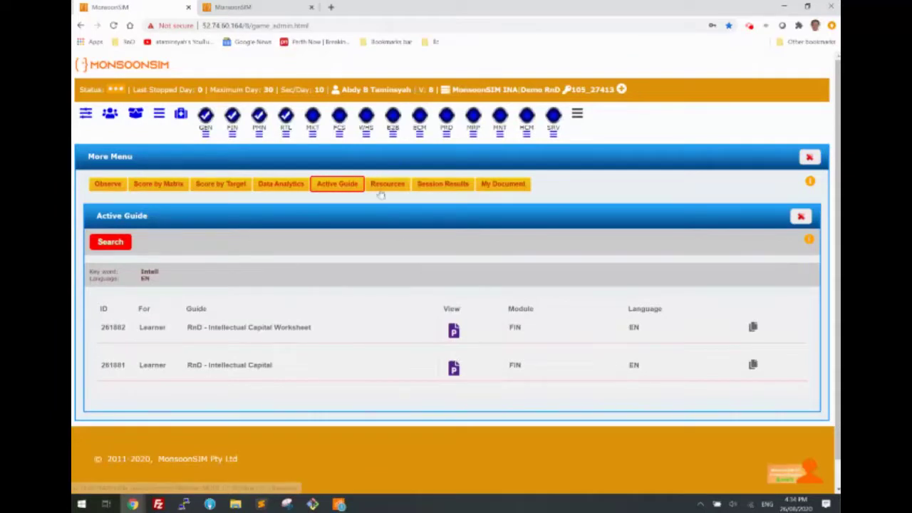
left_click(800, 216)
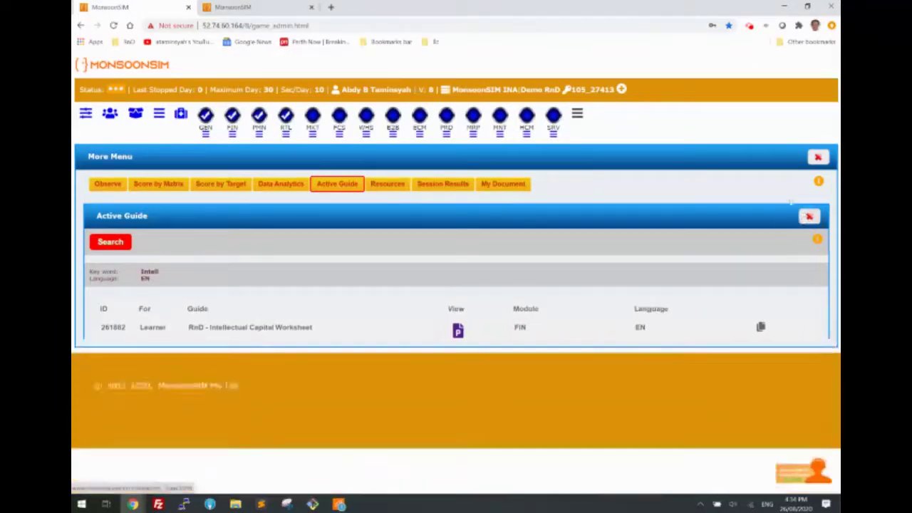